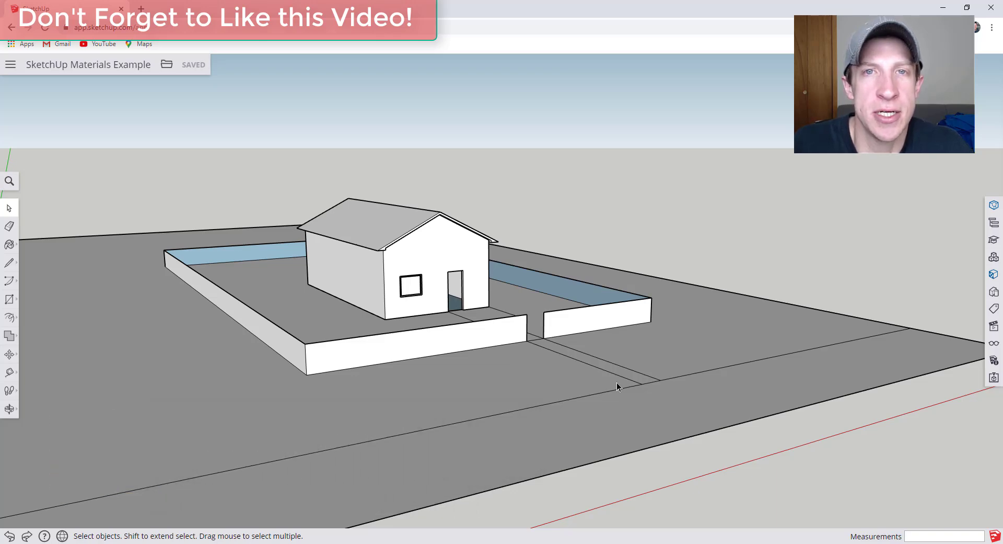
Step: Open the Materials panel and compare the library categories with the materials already in the model
left_click(698, 216)
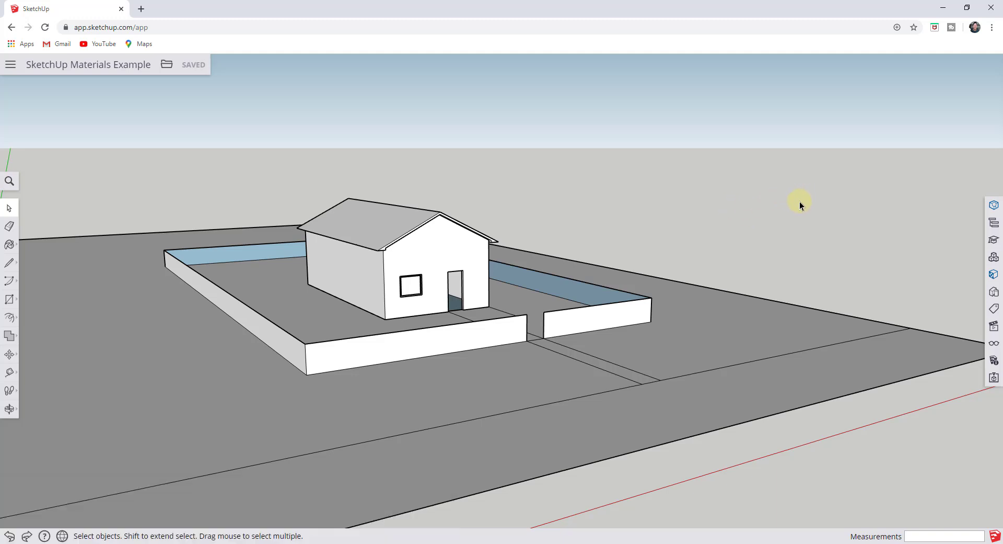
middle_click_drag(800, 201, 697, 253)
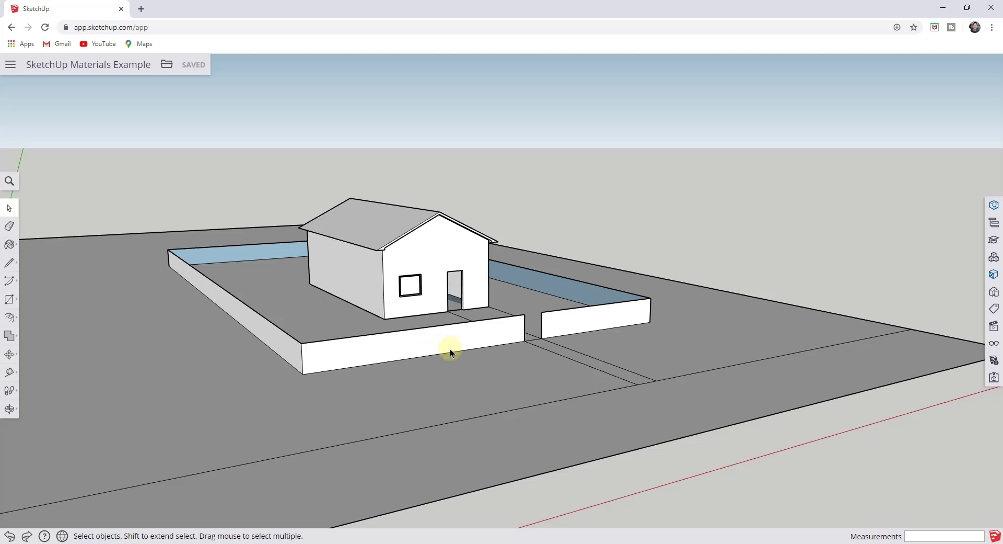
left_click(994, 277)
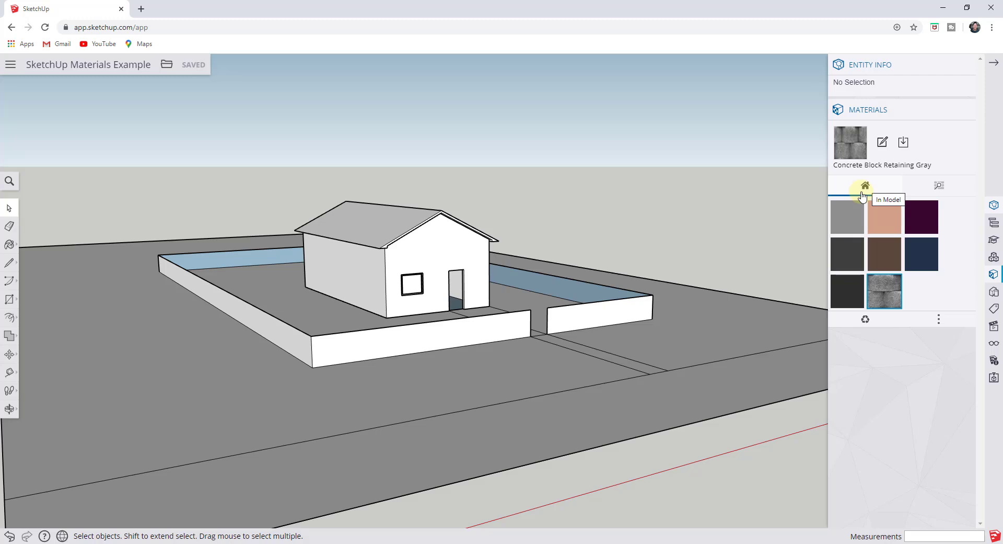
left_click(939, 189)
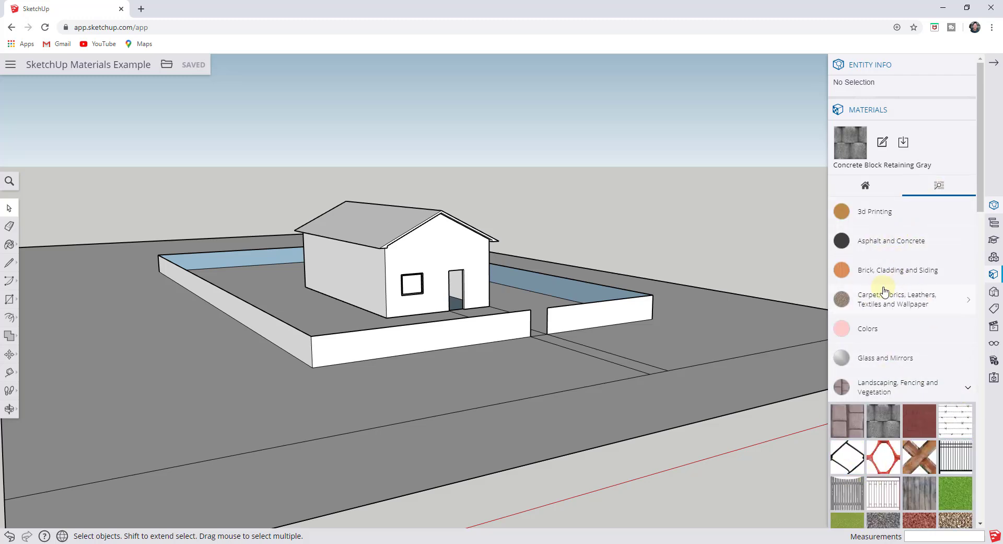
left_click(870, 188)
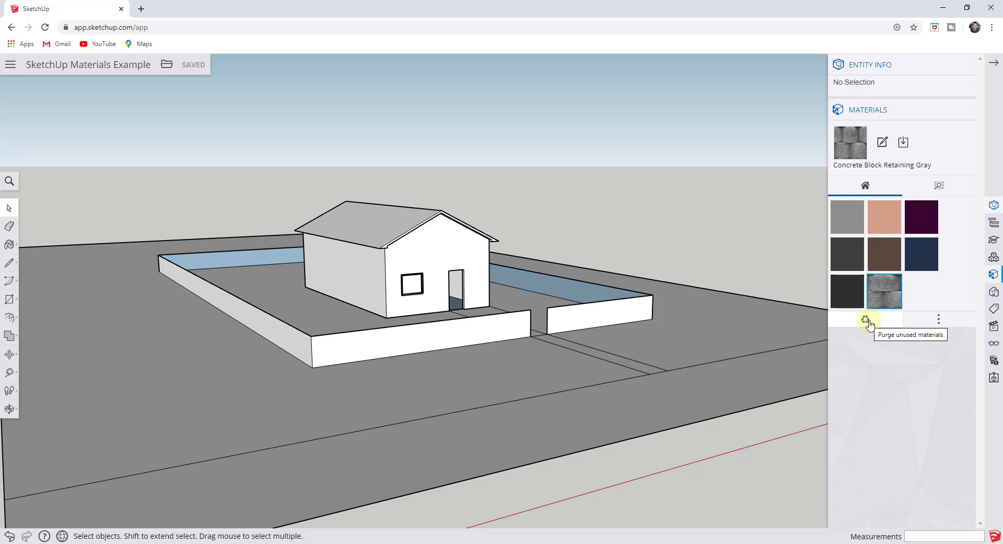
Step: Switch the in-model materials display to details, to list, and back to thumbnails
left_click(939, 321)
left_click(876, 281)
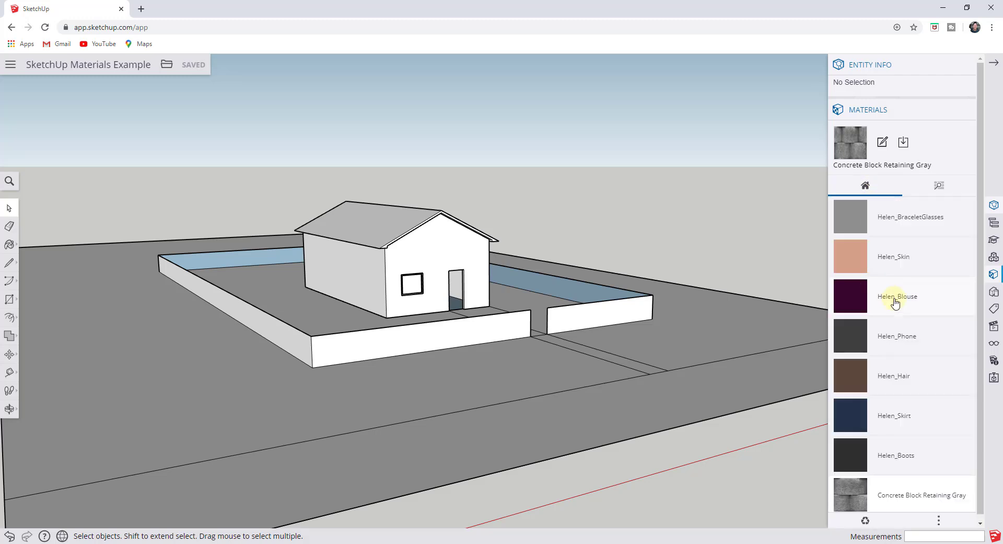
left_click(939, 520)
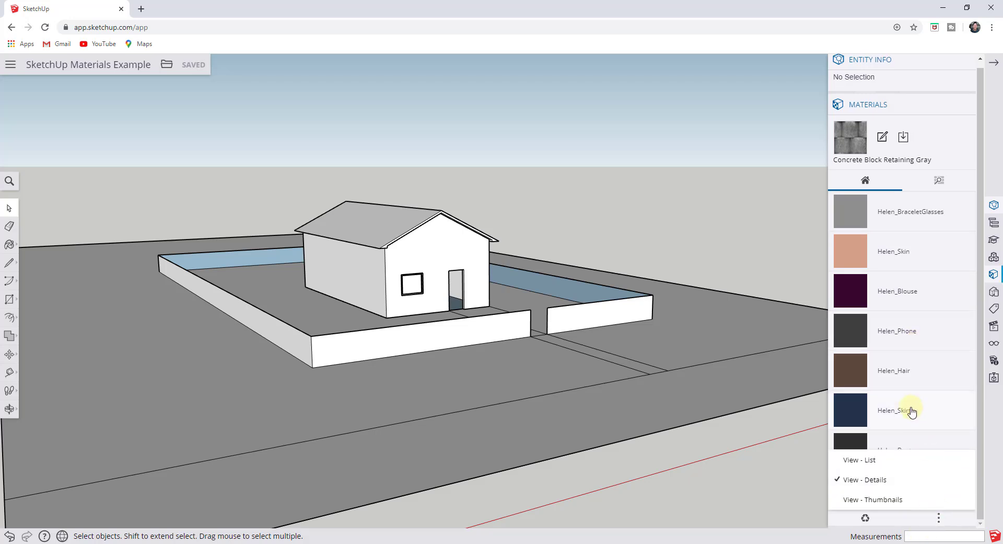
left_click(863, 461)
left_click(938, 341)
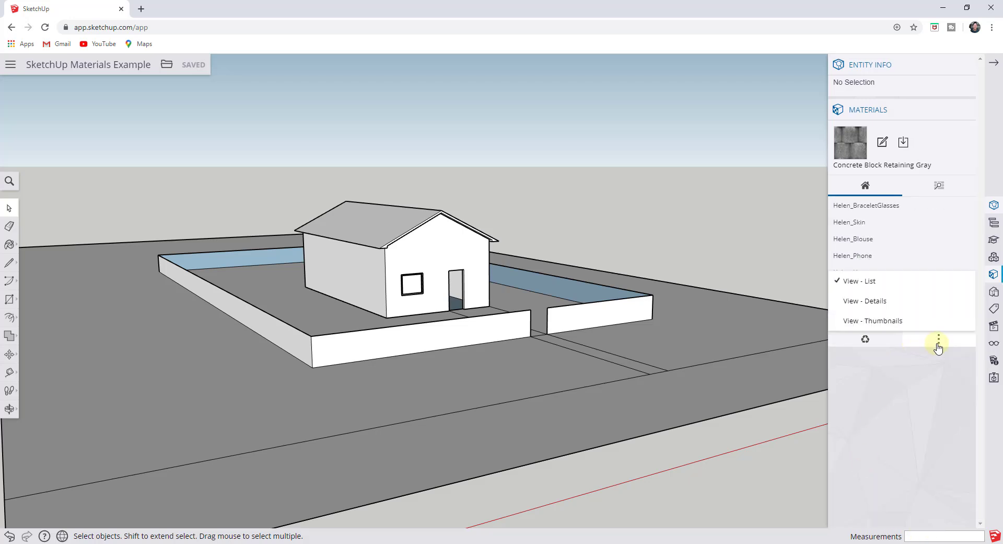
left_click(888, 323)
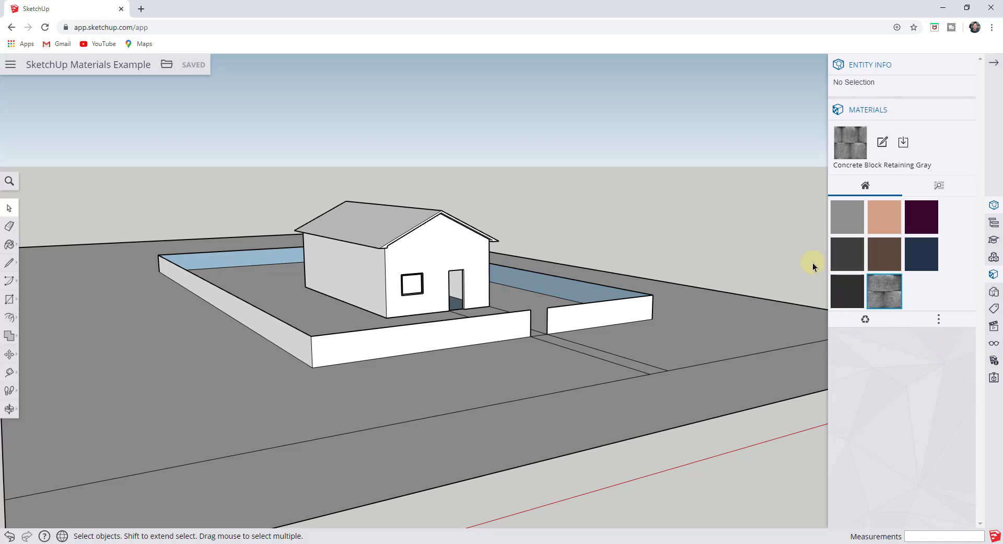
Step: Examine the front and back materials of the outer and inner yard faces in Entity Info
middle_click_drag(685, 295, 643, 316)
left_click(537, 360)
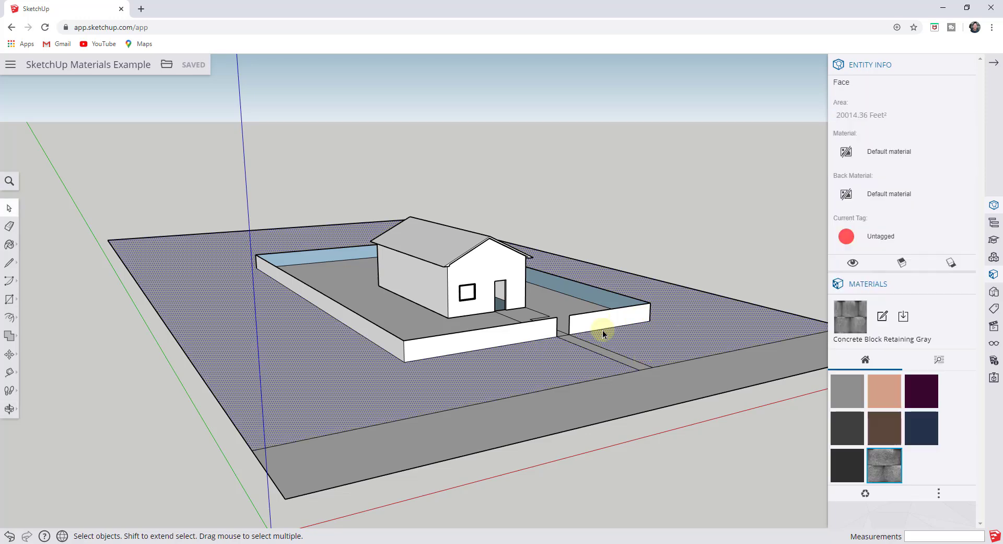
left_click(574, 302)
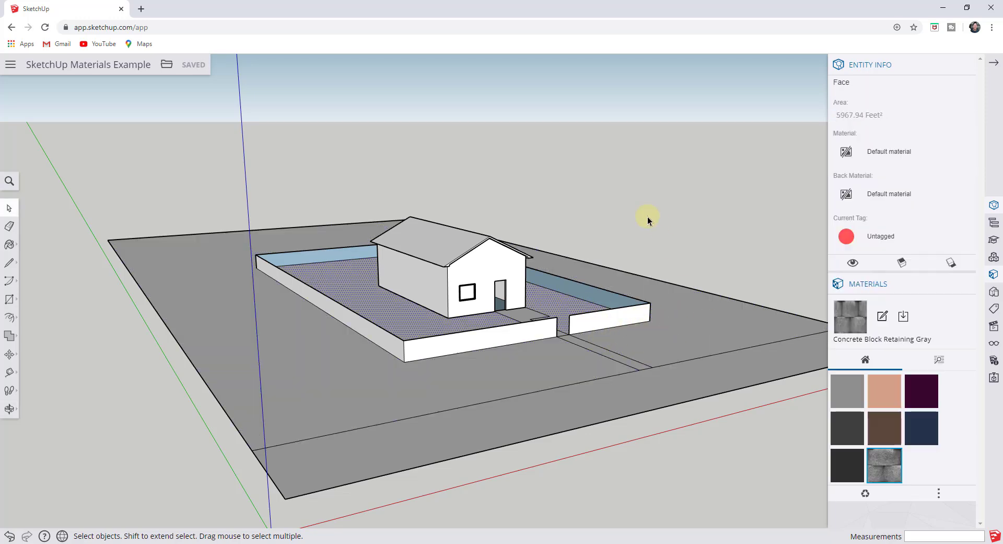
left_click(325, 396)
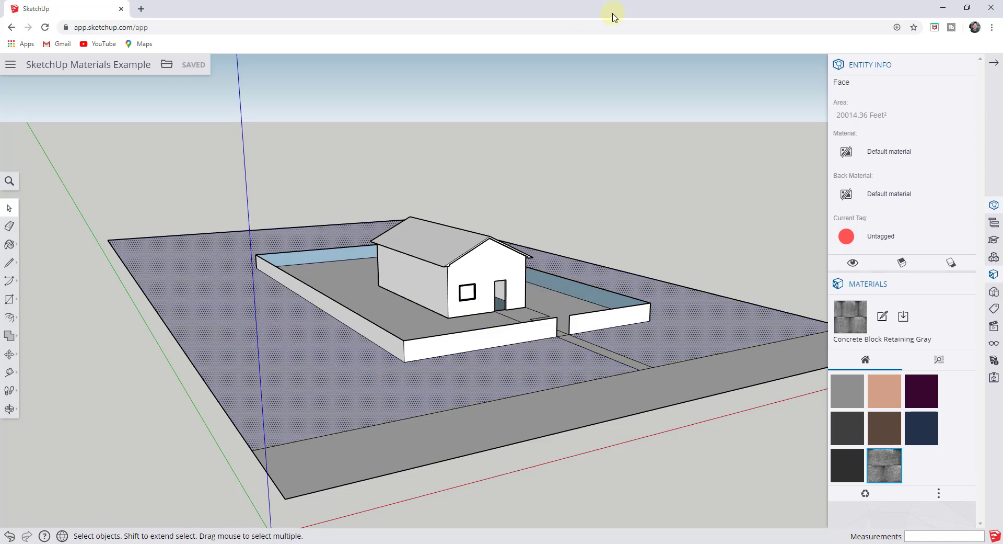
left_click(972, 68)
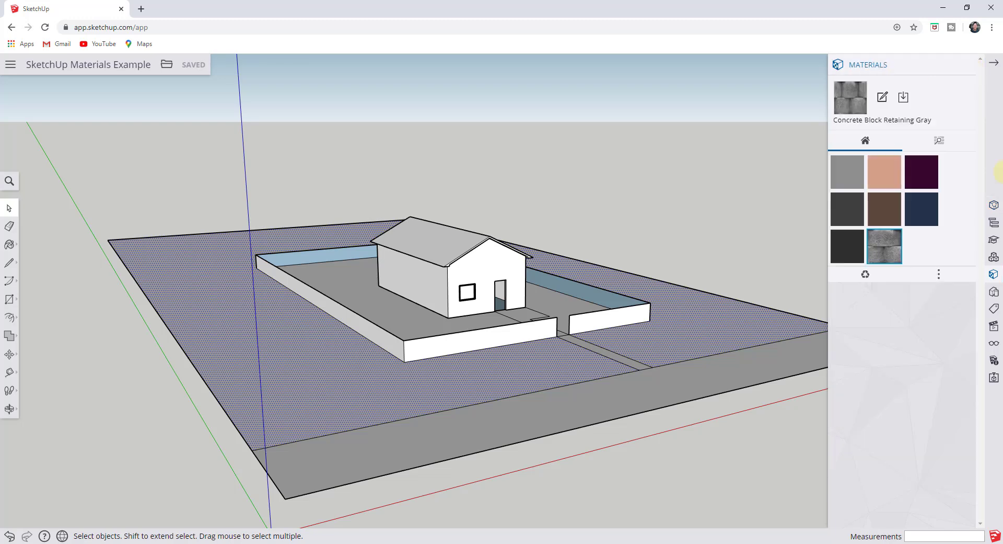
left_click(994, 205)
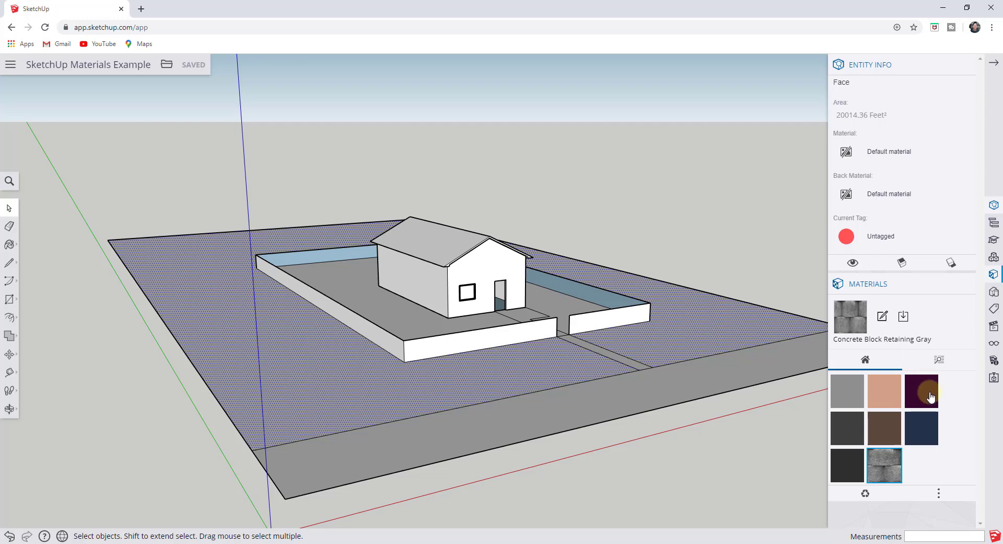
Step: Paint the outer yard and the inner yard inside the wall with dark green Color G08 from the Colors library
left_click(939, 360)
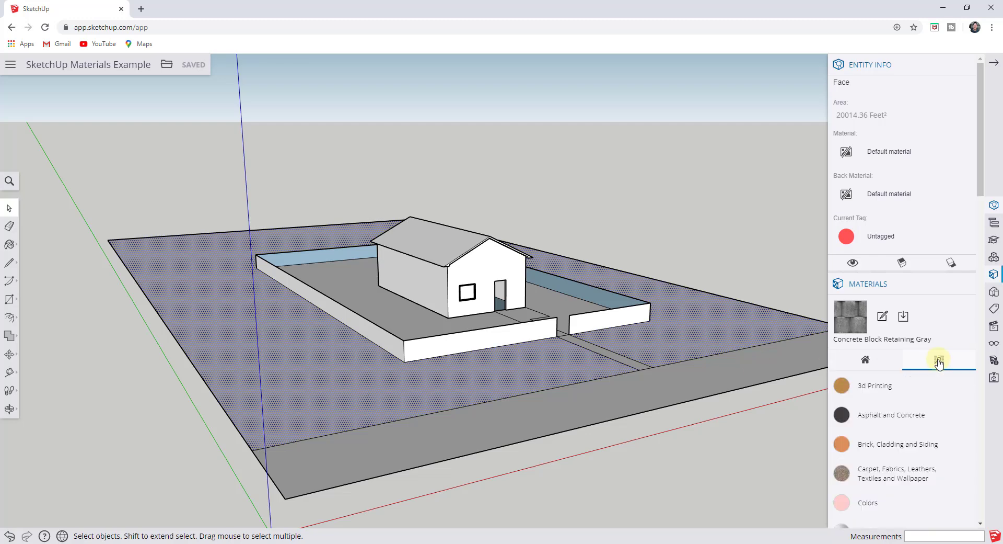
scroll(862, 402, "down", 1)
left_click(875, 455)
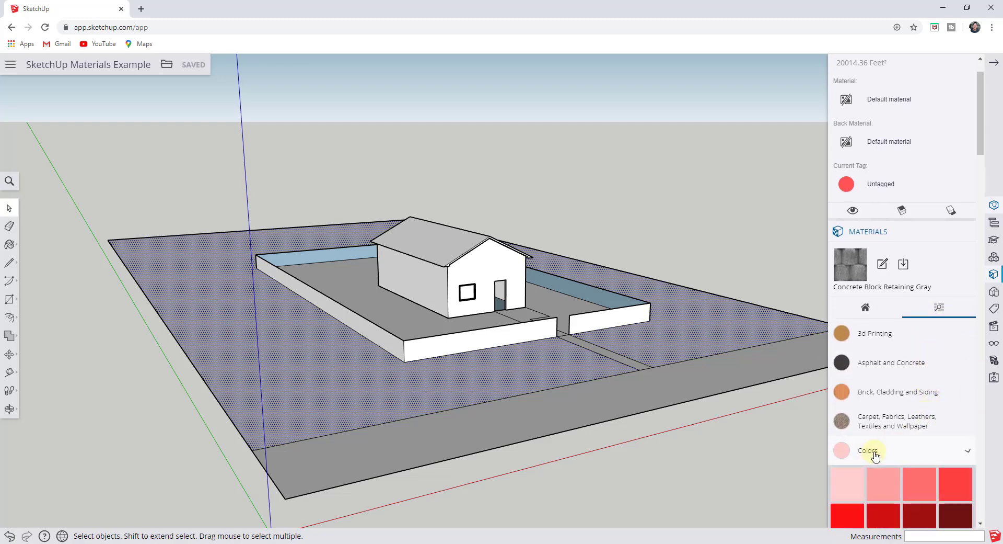
scroll(867, 407, "down", 6)
scroll(911, 352, "down", 5)
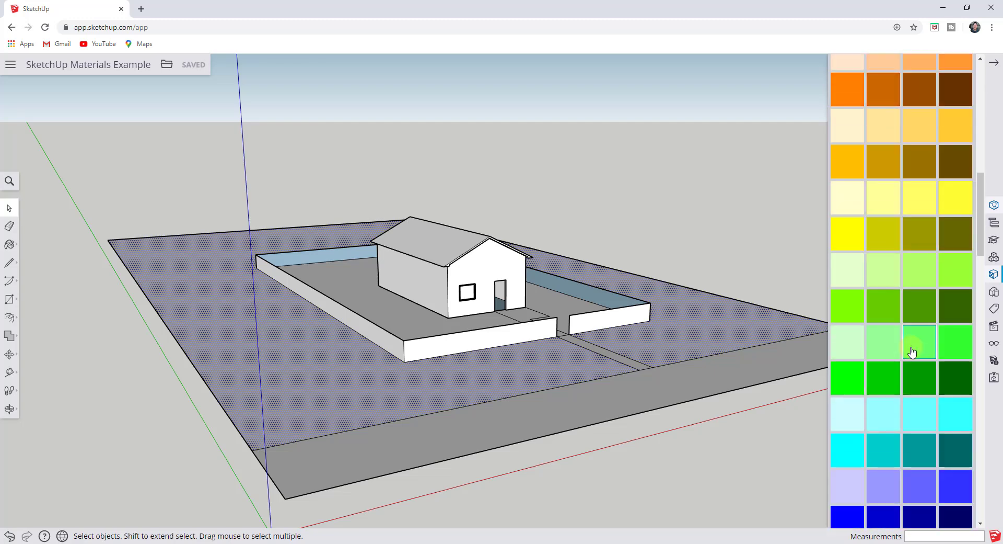
left_click(946, 379)
left_click(571, 358)
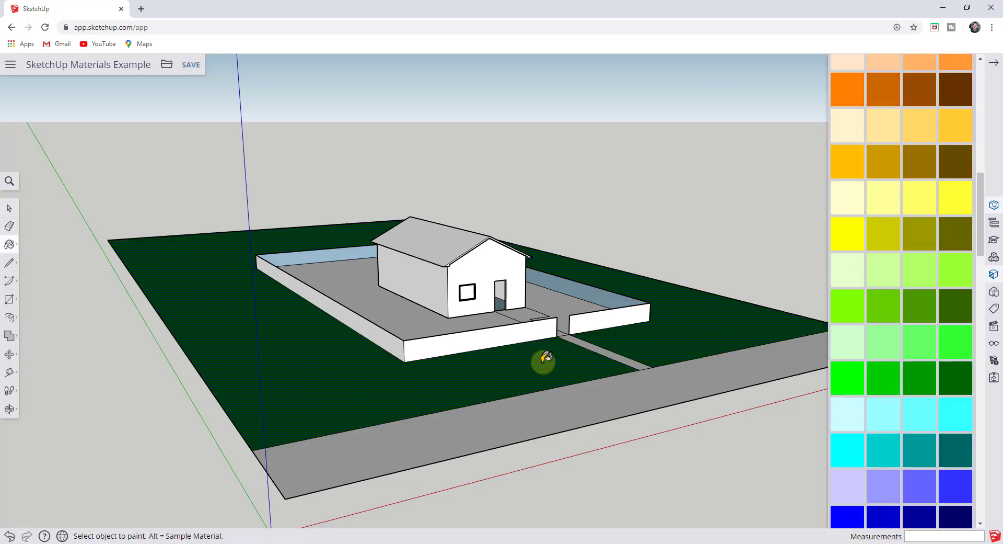
left_click(412, 314)
mouse_move(473, 339)
middle_mouse_down()
mouse_move(497, 386)
mouse_move(526, 376)
mouse_move(527, 351)
mouse_move(511, 356)
middle_mouse_up()
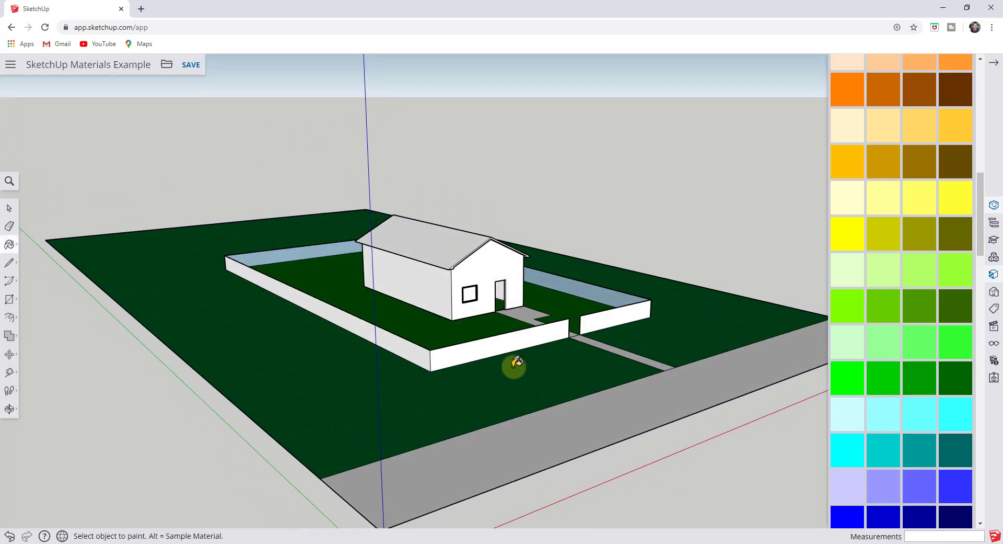
Step: Paint both roof slopes of the house with dark gray Color M05 from the Colors library
scroll(539, 352, "down", 2)
scroll(625, 335, "up", 2)
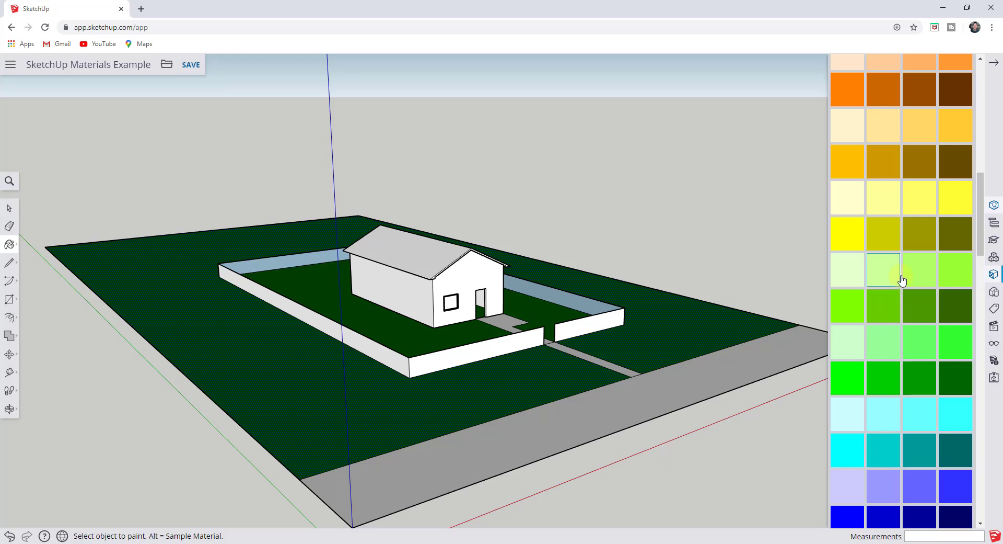
scroll(899, 293, "up", 7)
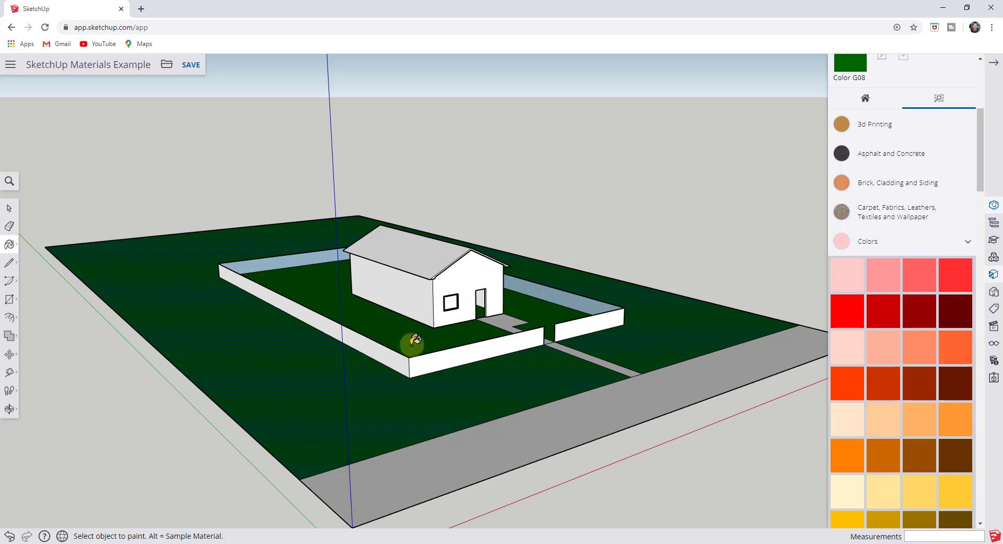
scroll(878, 348, "down", 15)
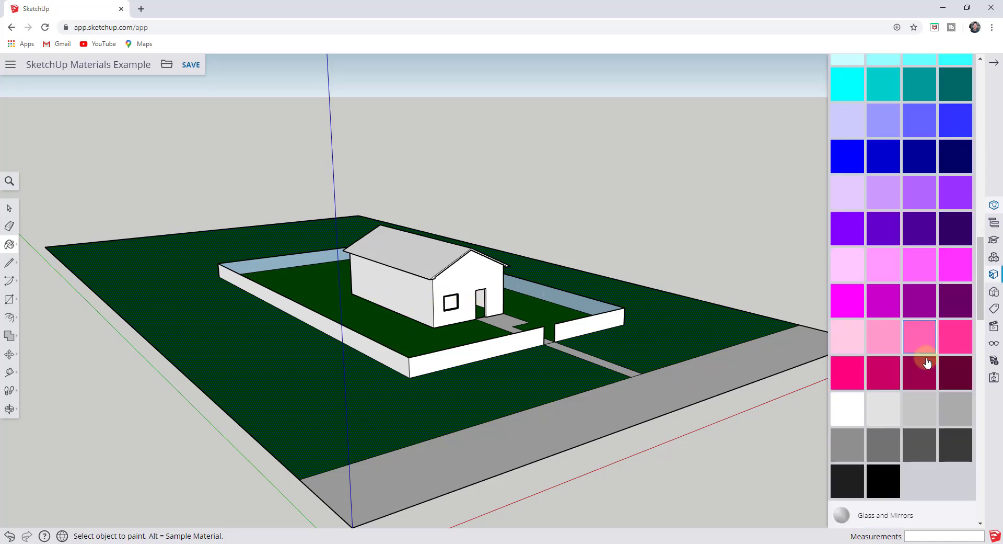
left_click(883, 444)
left_click(445, 259)
middle_click_drag(544, 275, 298, 279)
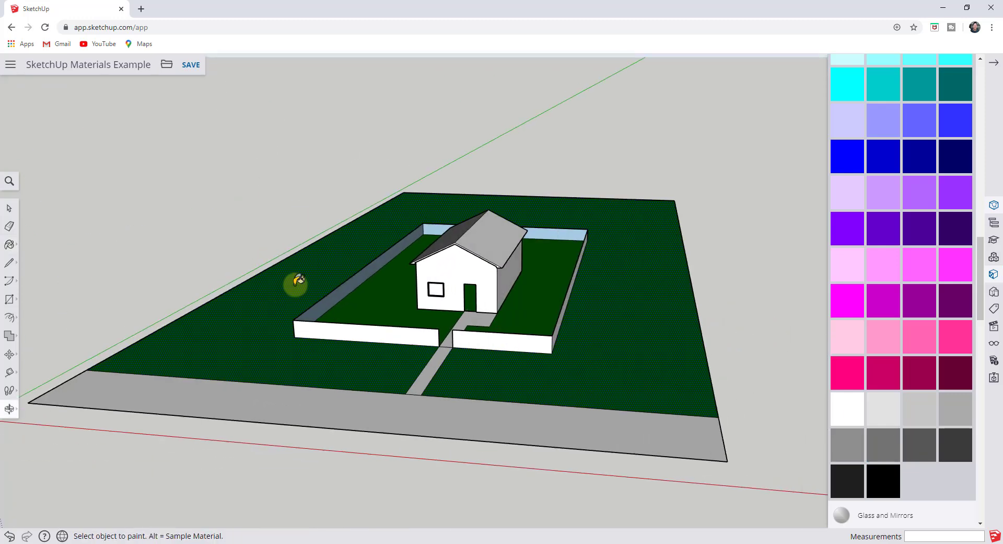
left_click(493, 226)
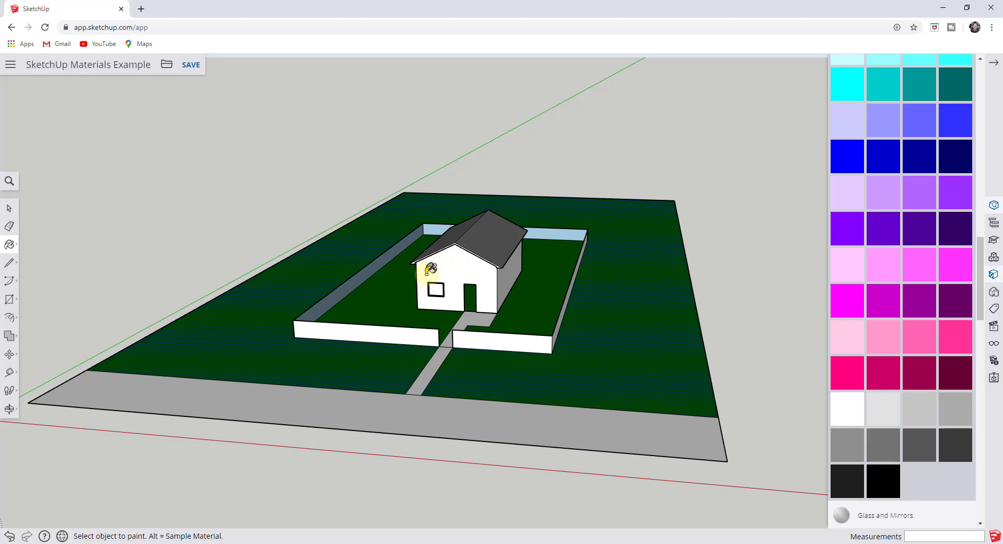
Step: Try to raise the floor face inside the house group off the ground with Push/Pull
middle_click_drag(456, 290, 656, 296)
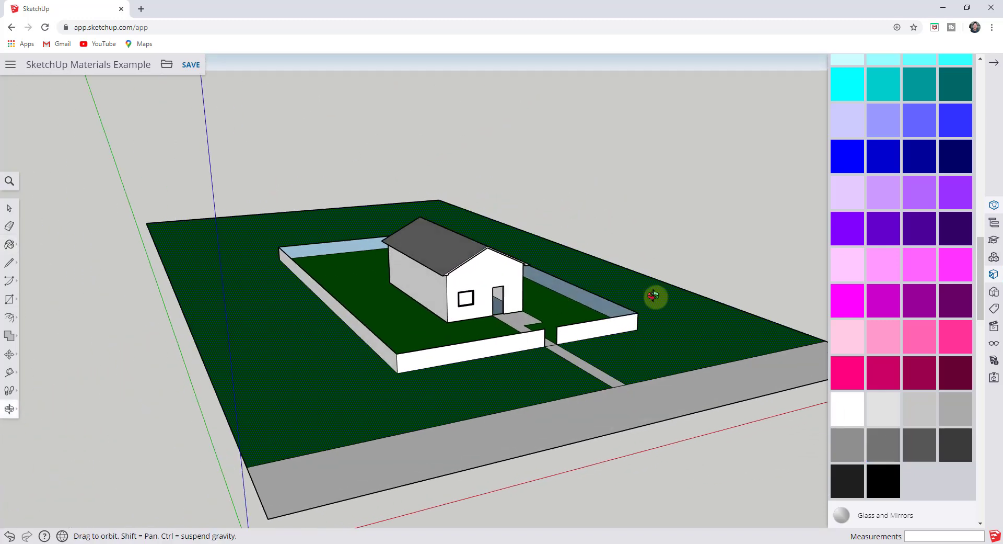
scroll(531, 317, "up", 5)
scroll(497, 307, "up", 3)
key("space")
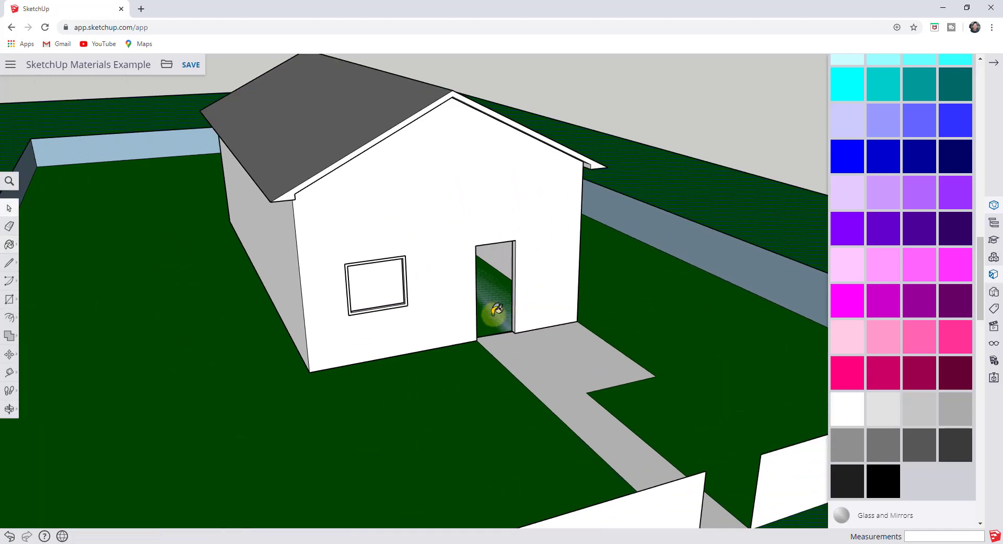
left_click(493, 315)
double_click(491, 314)
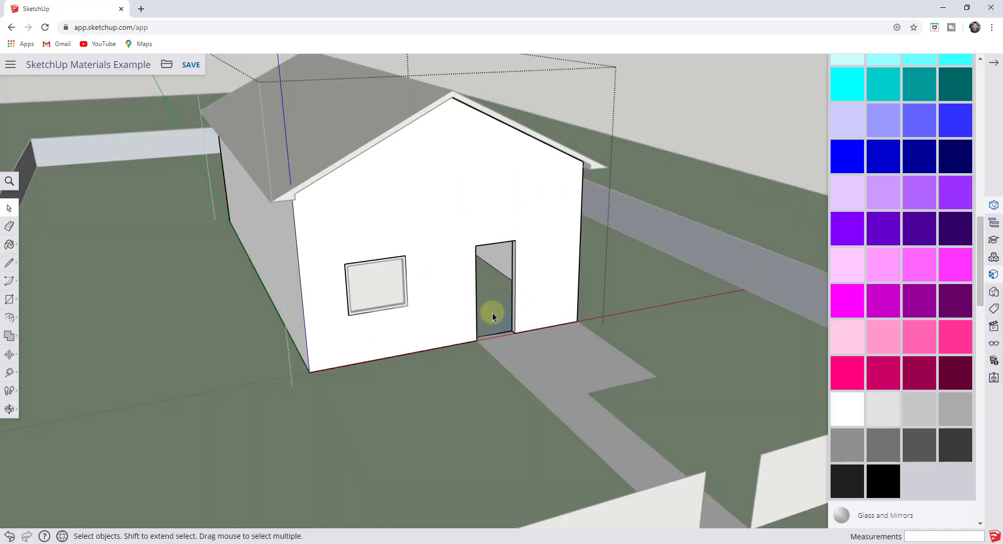
key("p")
left_click(493, 313)
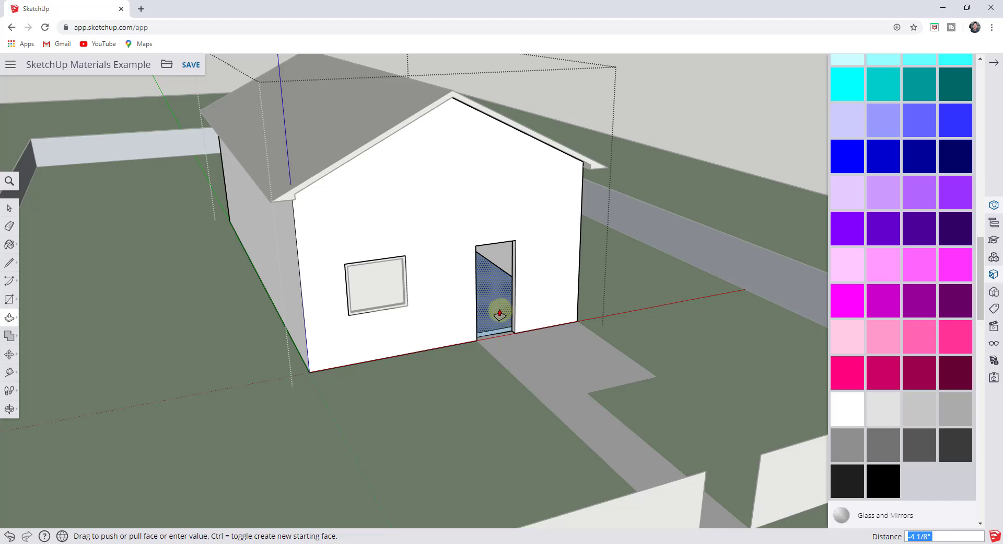
left_click(496, 313)
key("space")
left_click(364, 408)
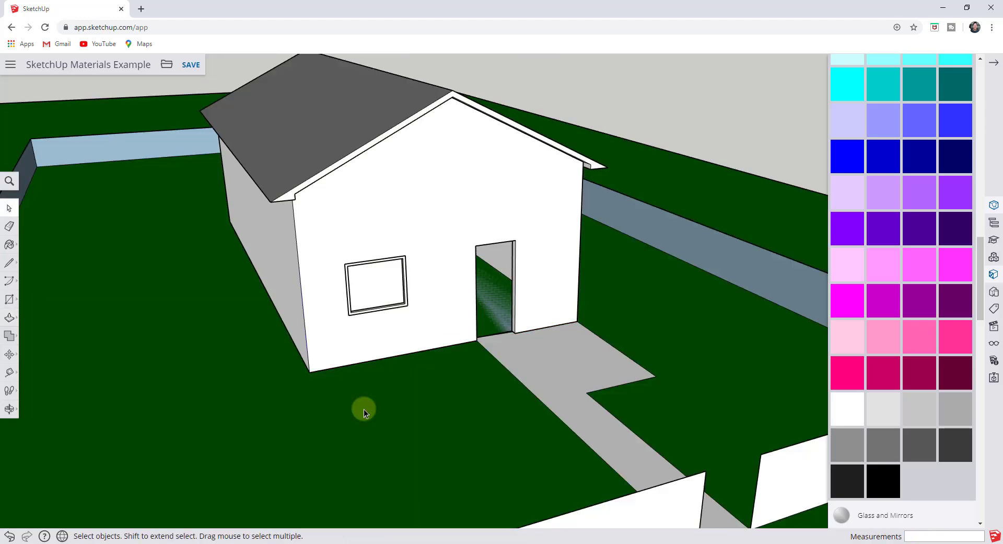
key("r")
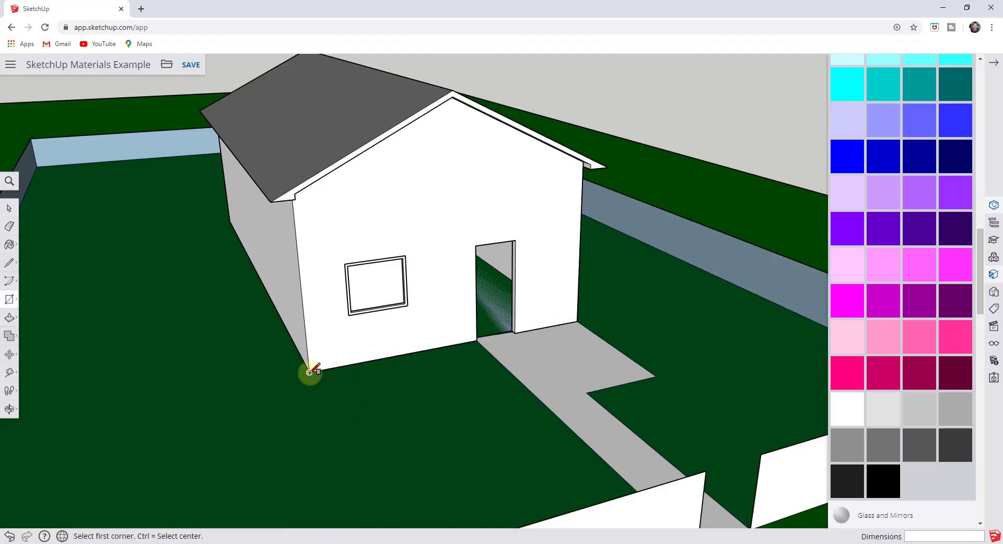
left_click(309, 371)
middle_click_drag(511, 374, 718, 318)
scroll(718, 319, "down", 5)
key("Escape")
middle_click_drag(666, 257, 552, 352)
key("space")
left_click(439, 390)
scroll(552, 353, "down", 5)
scroll(598, 421, "up", 3)
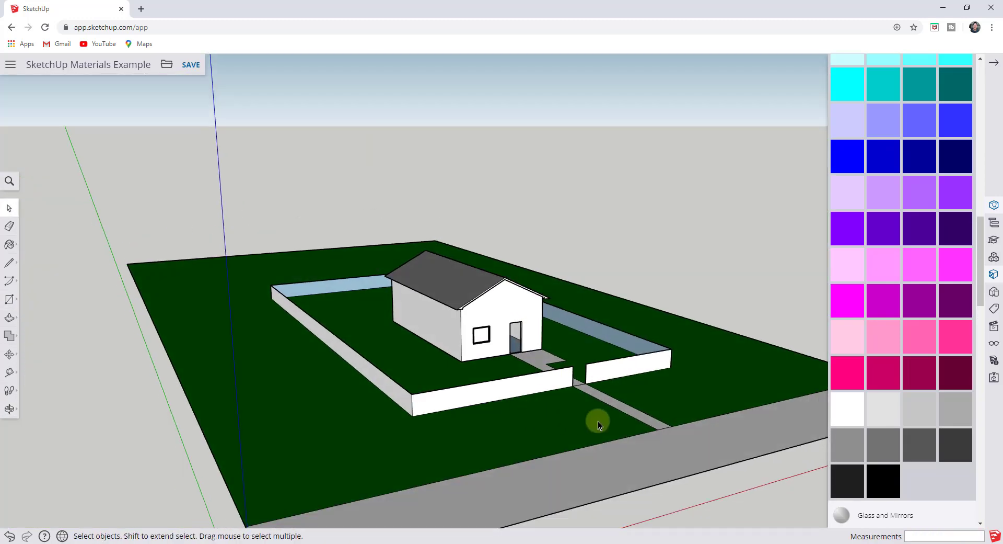
Step: Collapse the Colors and the Landscaping, Fencing and Vegetation categories in the material library
scroll(933, 251, "up", 10)
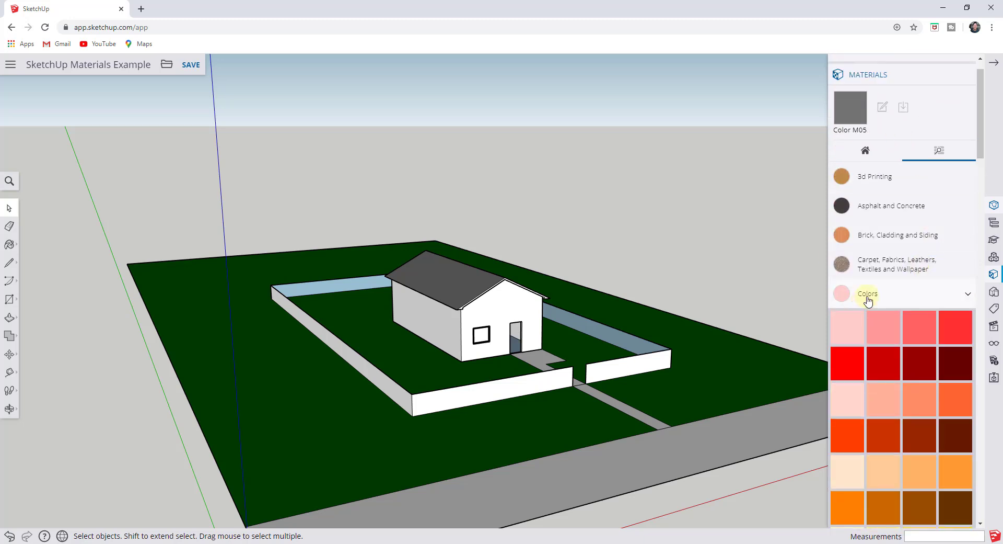
left_click(874, 295)
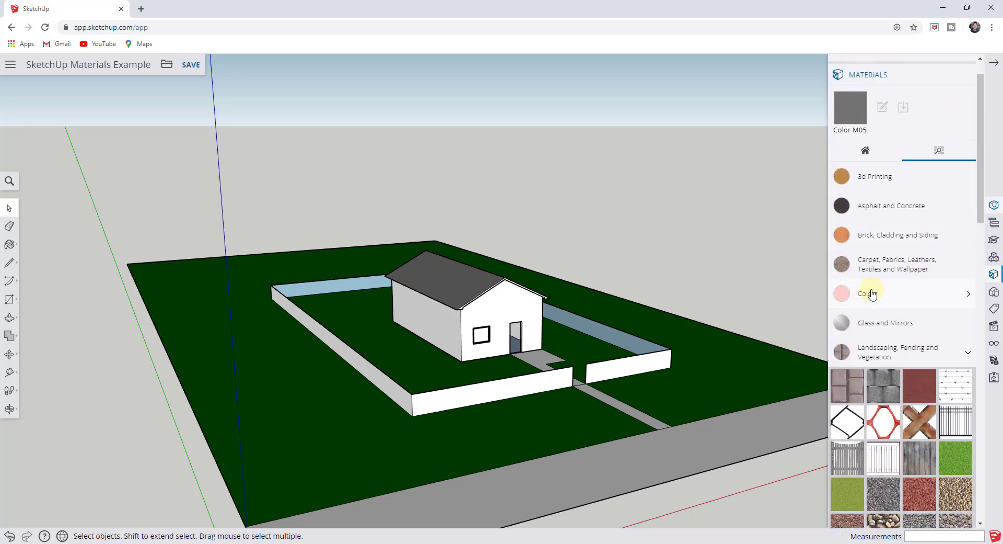
left_click(872, 358)
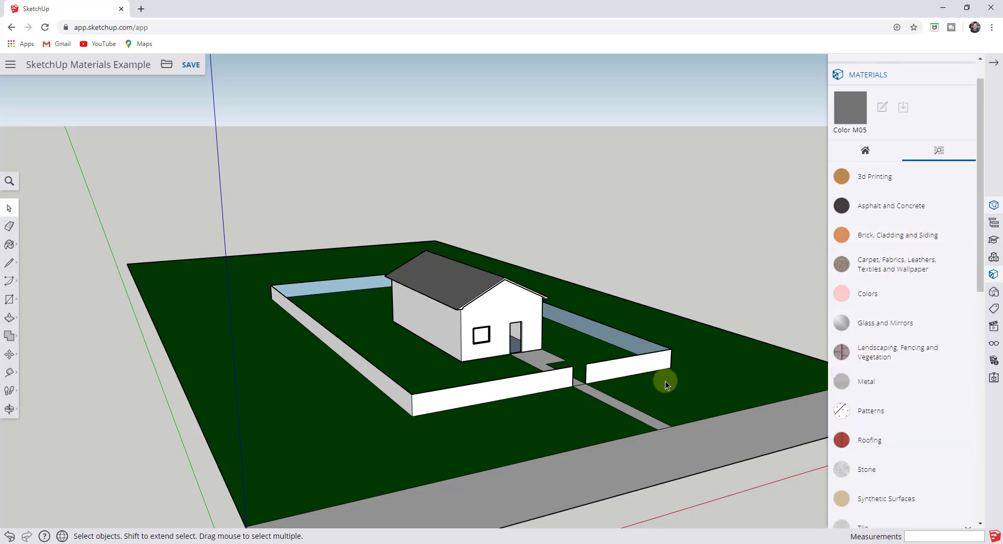
scroll(644, 425, "up", 4)
scroll(508, 481, "up", 3)
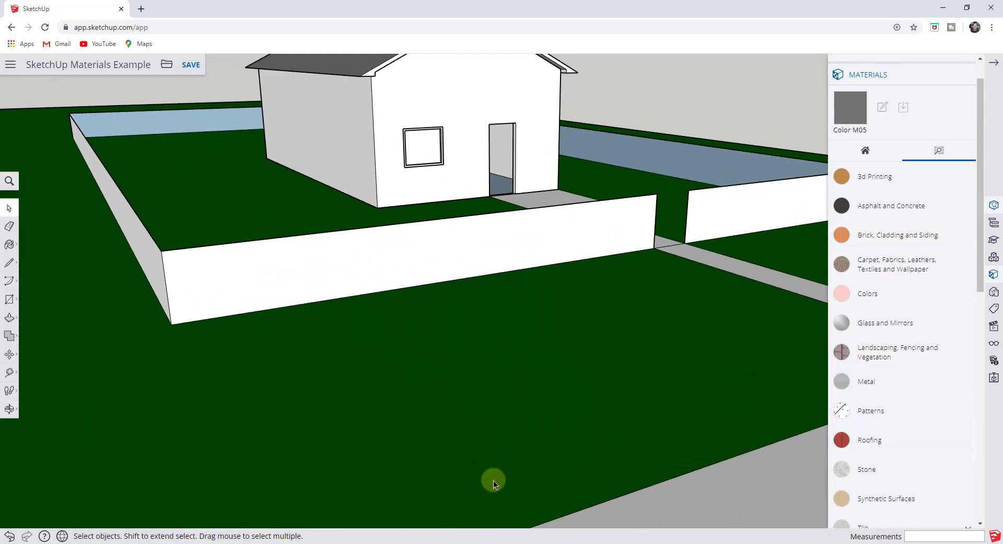
Step: Paint the outer yard with Grass Light Green from the Landscaping, Fencing and Vegetation library category
scroll(539, 455, "down", 5)
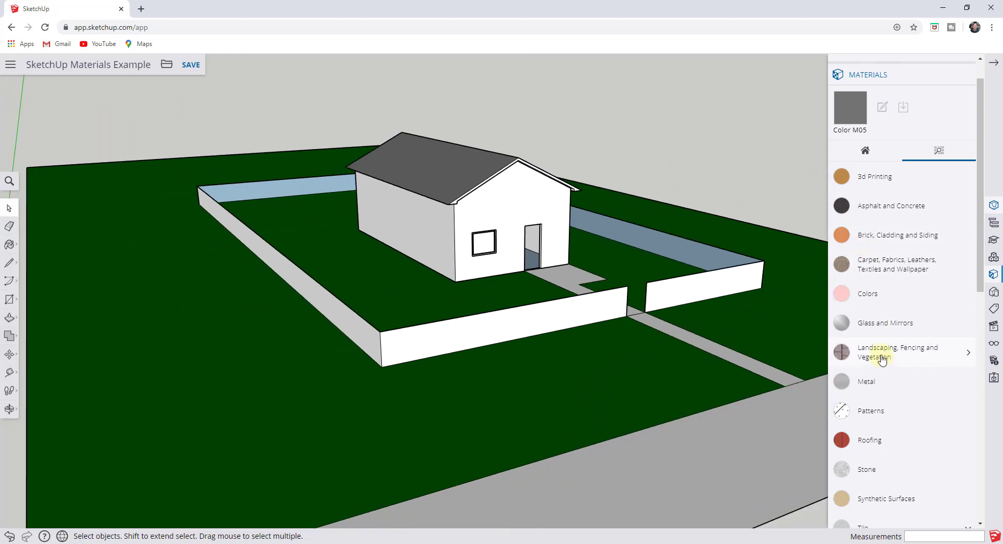
left_click(882, 355)
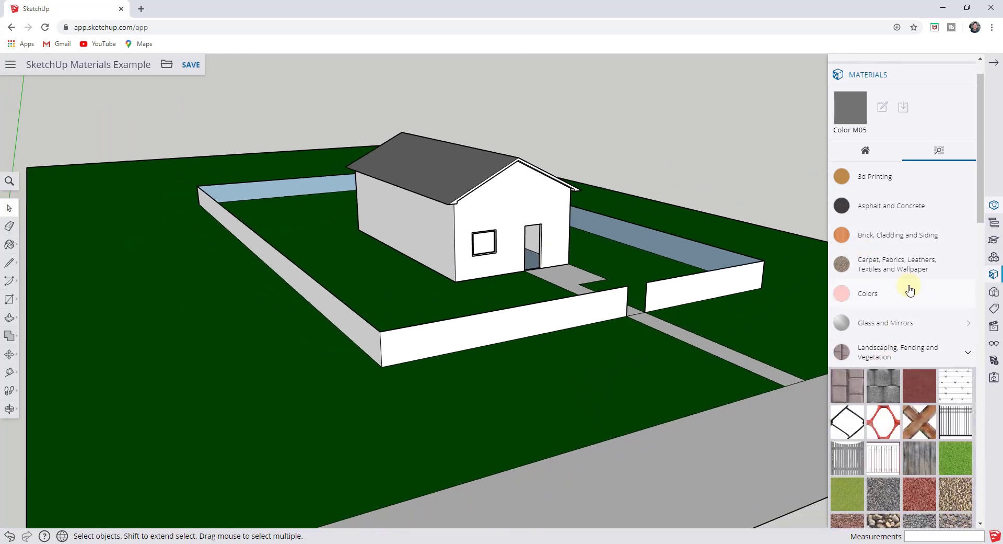
scroll(912, 293, "down", 3)
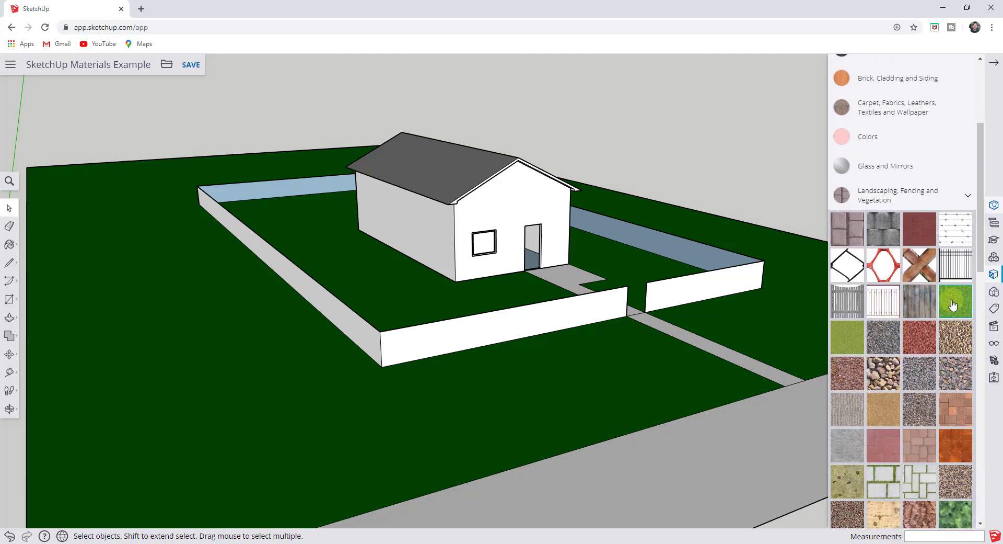
left_click(845, 348)
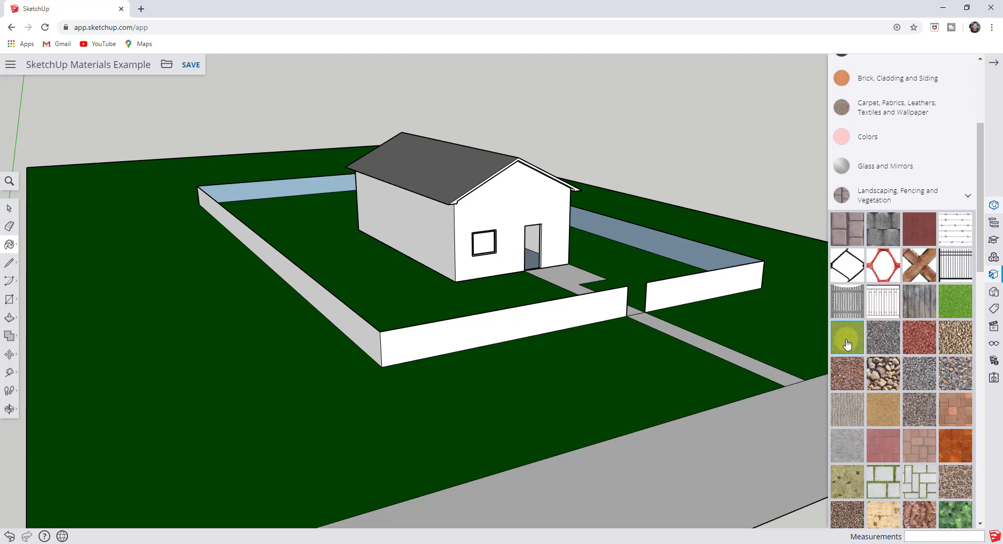
left_click(524, 406)
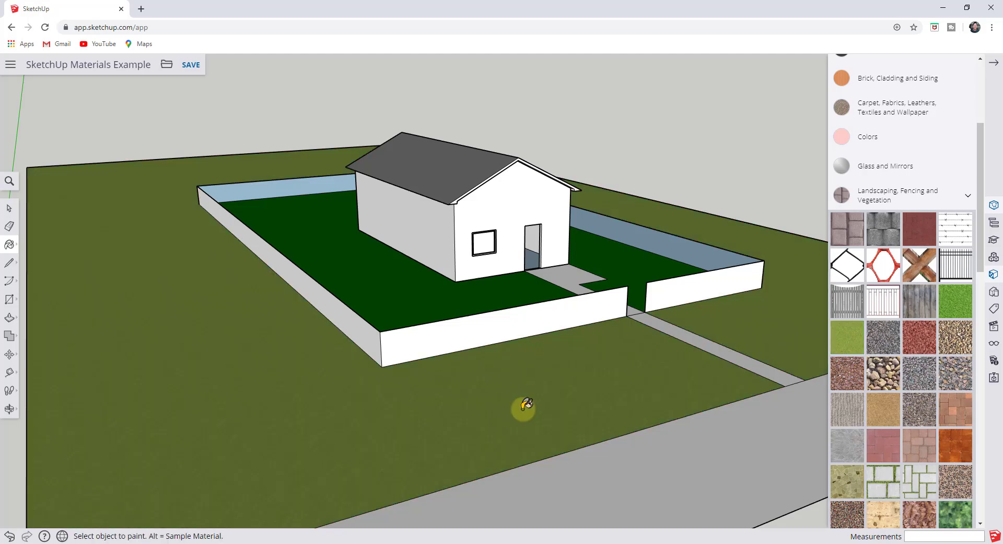
Step: Examine the grass texture on the outer yard up close and from several distances and angles around the house
scroll(452, 389, "up", 10)
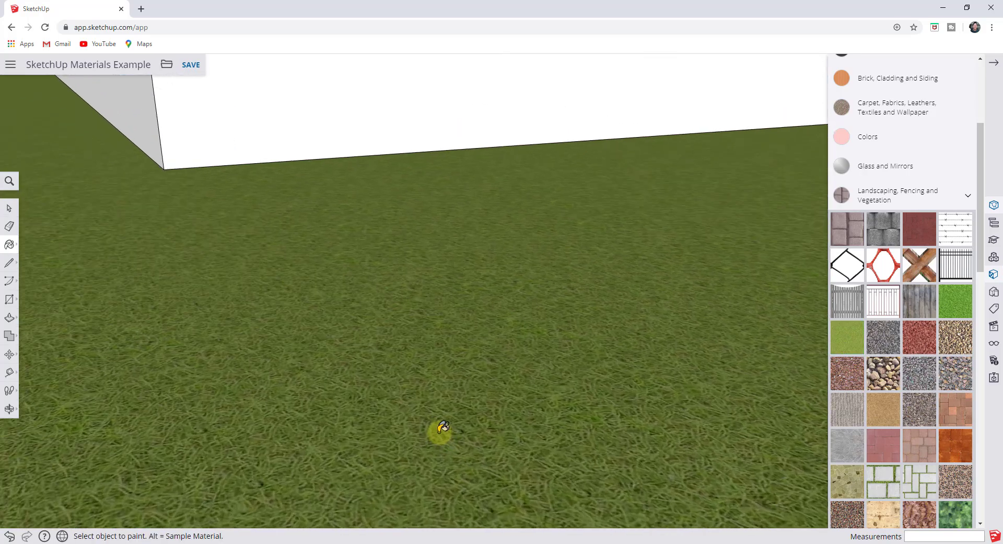
scroll(449, 433, "up", 3)
mouse_move(477, 351)
middle_mouse_down()
mouse_move(451, 530)
mouse_move(470, 358)
middle_mouse_up()
scroll(463, 384, "down", 5)
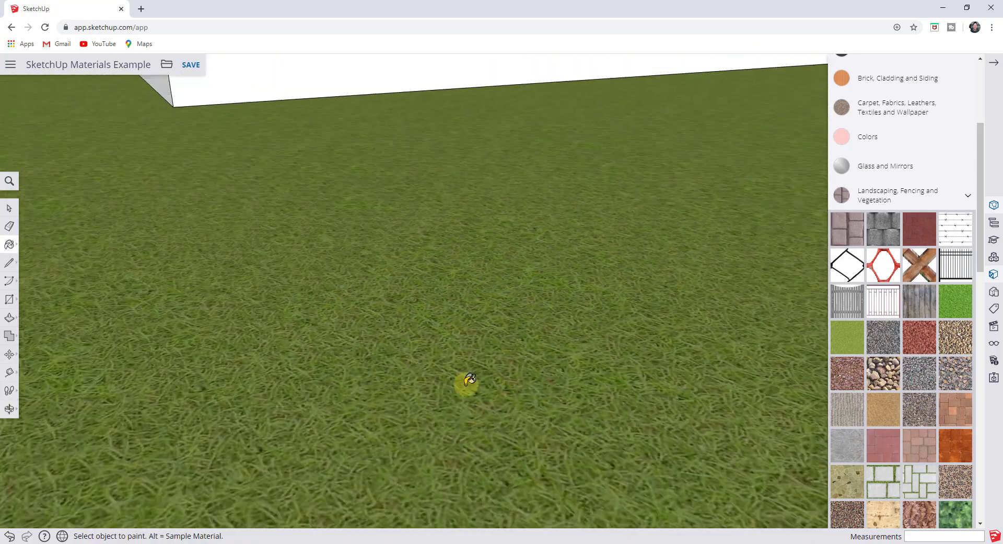
scroll(454, 386, "down", 4)
mouse_move(437, 387)
middle_mouse_down()
mouse_move(441, 405)
mouse_move(566, 444)
mouse_move(616, 253)
middle_mouse_up()
scroll(767, 341, "up", 2)
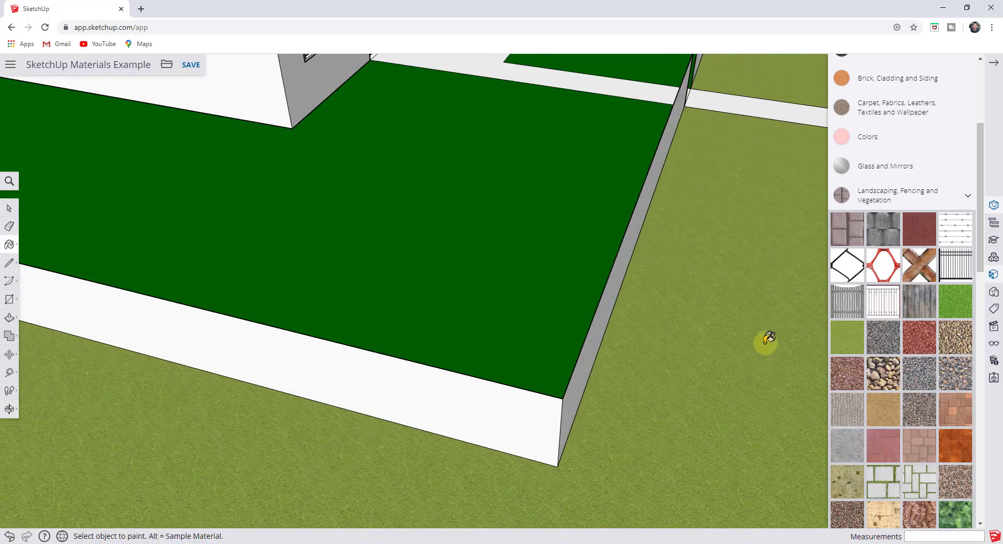
scroll(593, 357, "up", 3)
scroll(593, 357, "up", 1)
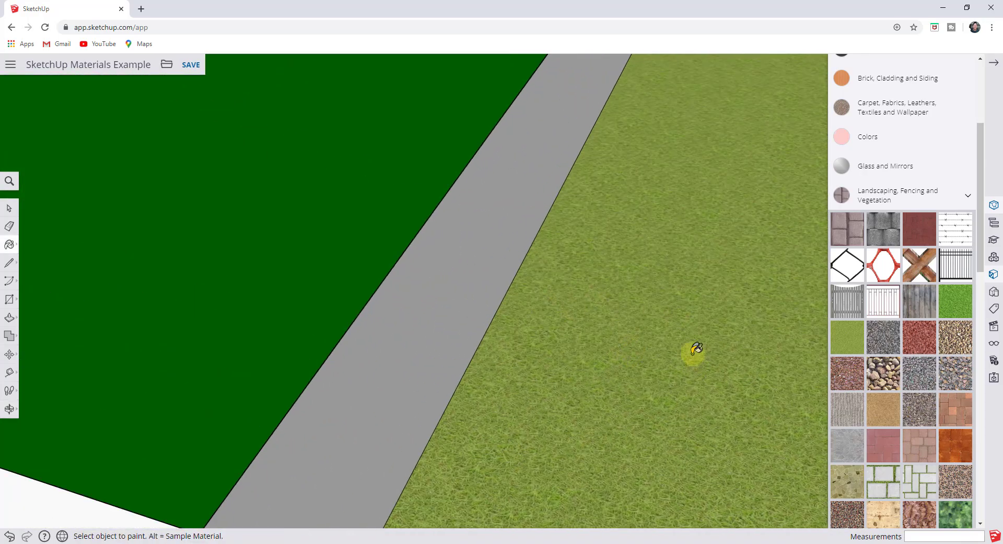
scroll(523, 369, "down", 6)
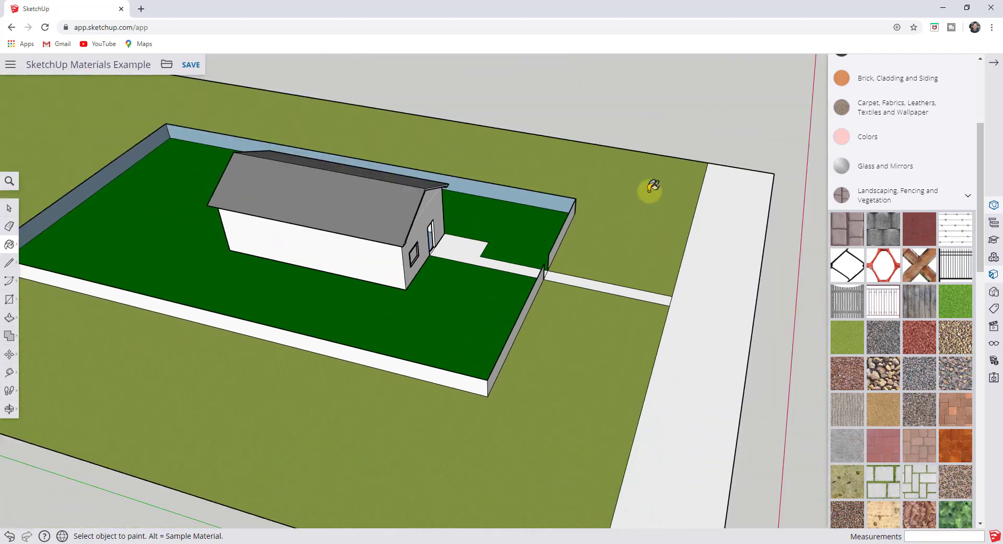
scroll(650, 188, "up", 2)
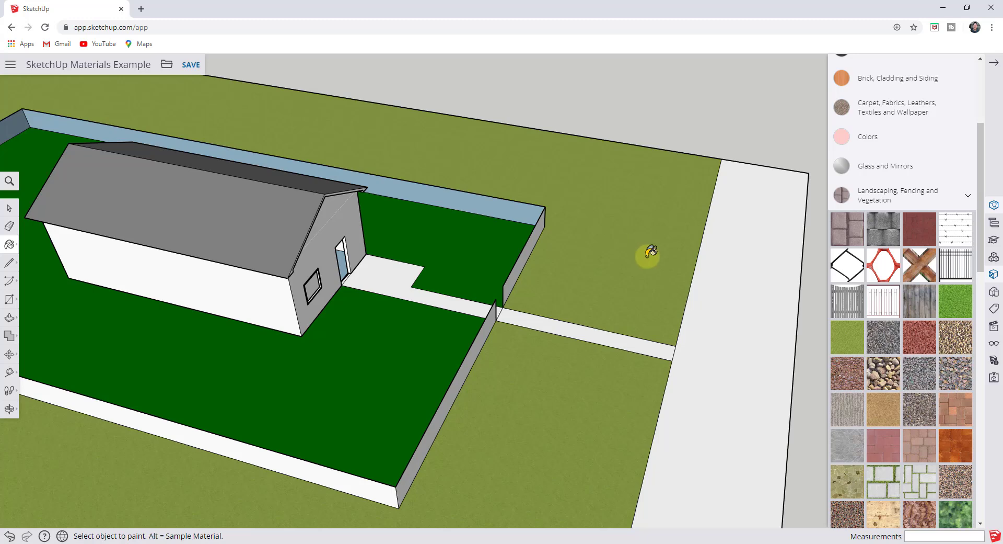
mouse_move(623, 279)
middle_mouse_down()
mouse_move(455, 230)
mouse_move(563, 317)
middle_mouse_up()
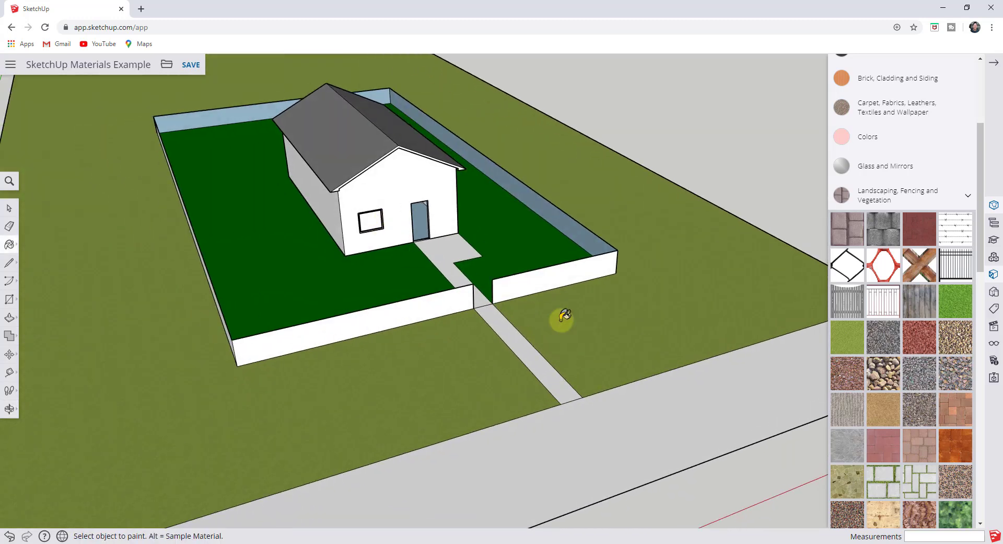
Step: Paint the inner yard inside the wall with Grass Dark Green and inspect its texture up close
left_click(947, 308)
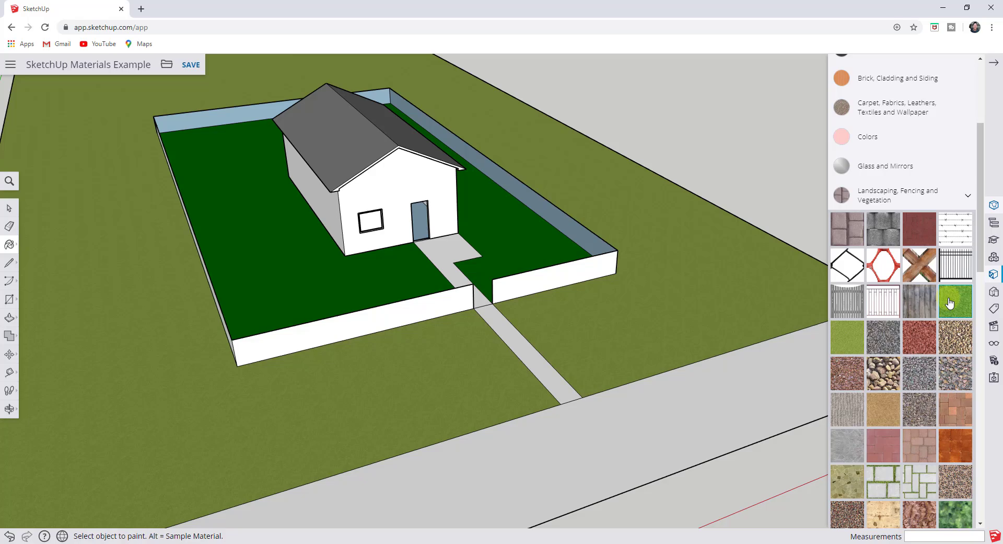
left_click(352, 277)
scroll(296, 295, "up", 5)
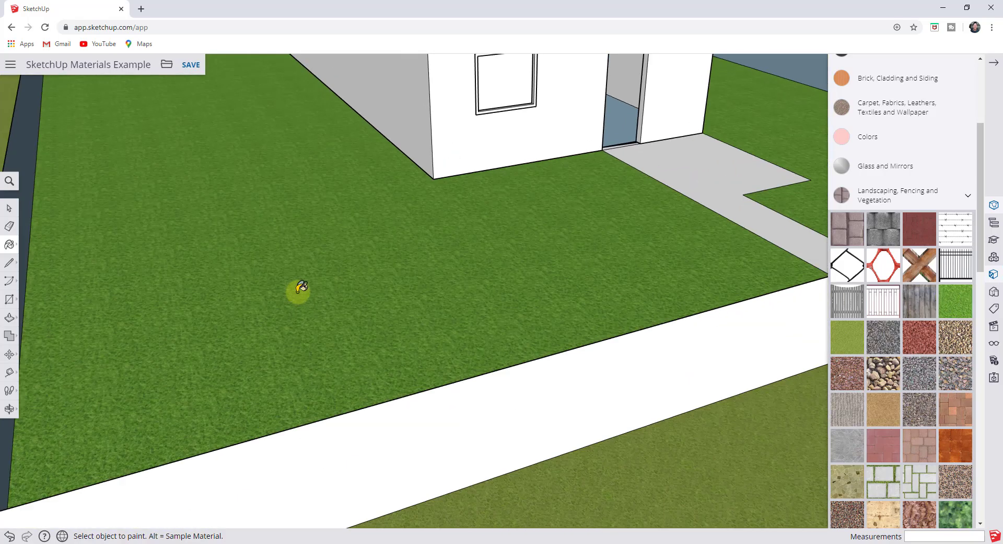
scroll(331, 340, "up", 3)
scroll(329, 326, "down", 6)
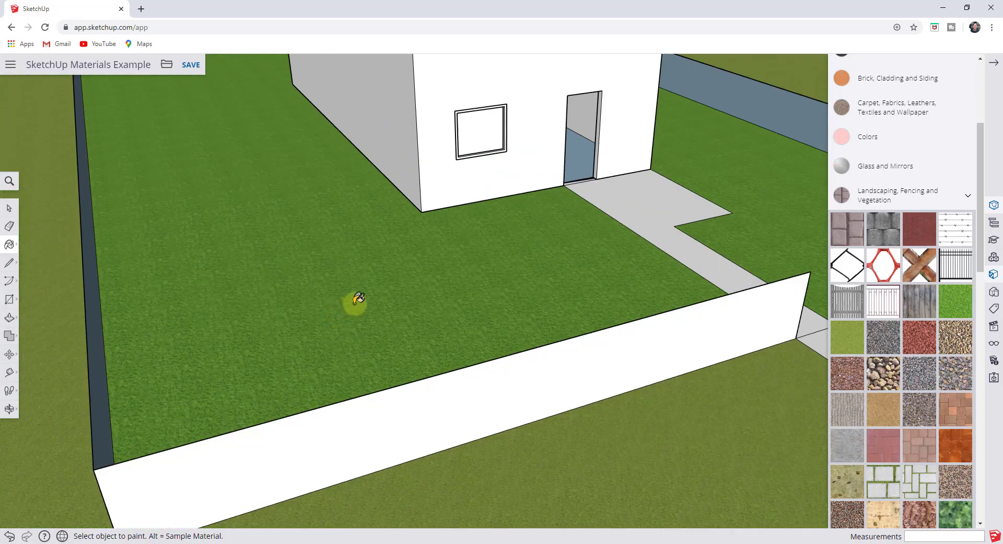
scroll(357, 298, "down", 3)
scroll(918, 282, "up", 4)
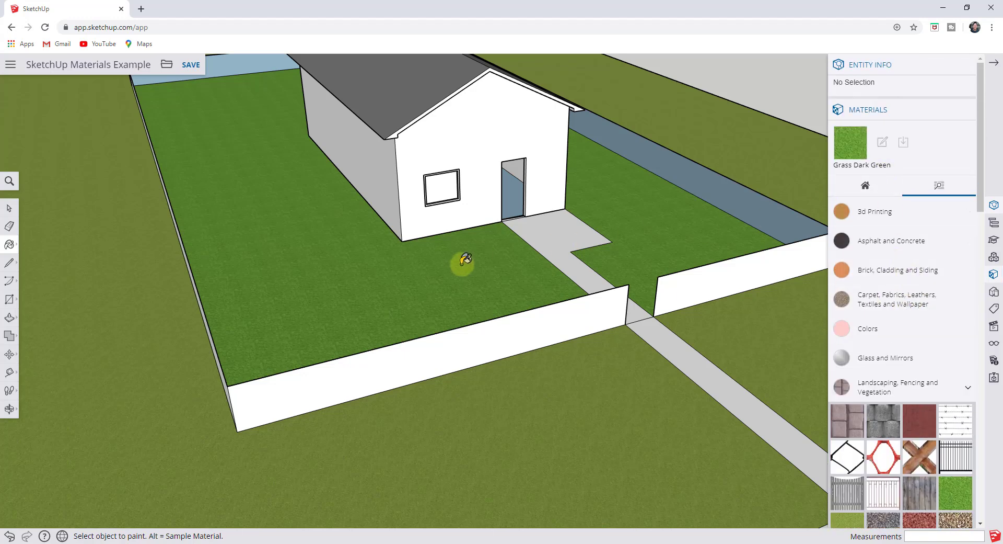
Step: Inspect the inner yard face from above and below, and reset its front material to the default material
key("space")
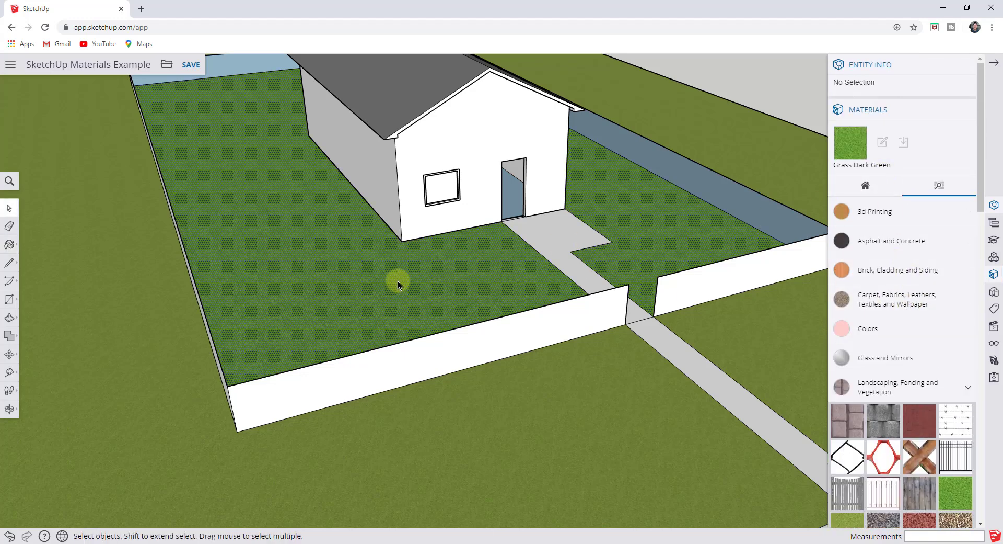
left_click(398, 282)
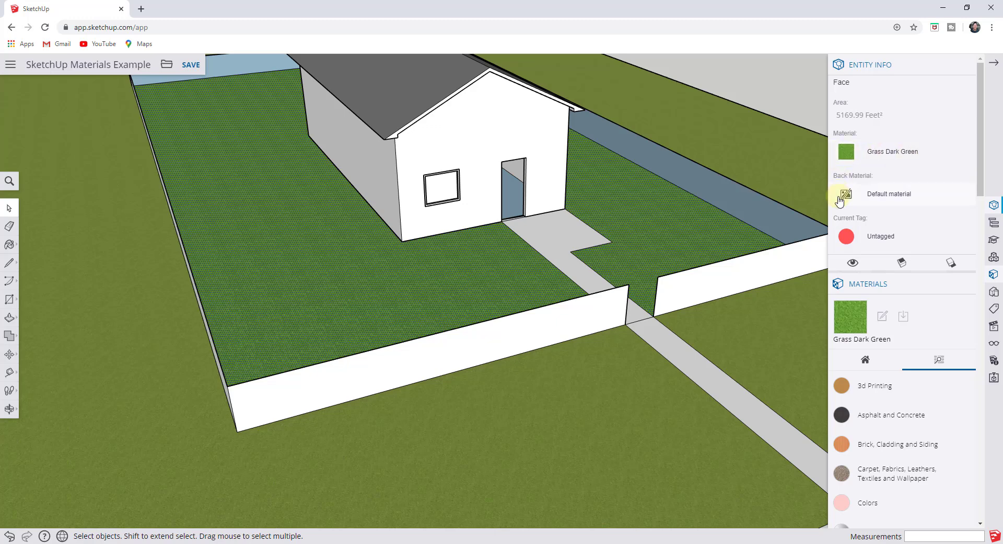
middle_click_drag(468, 464, 470, 130)
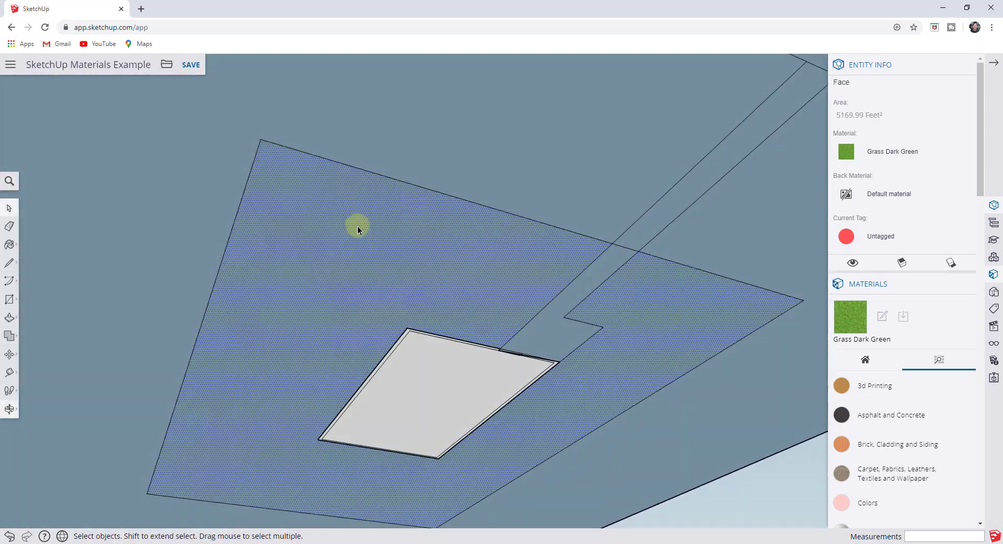
middle_click_drag(467, 209, 385, 360)
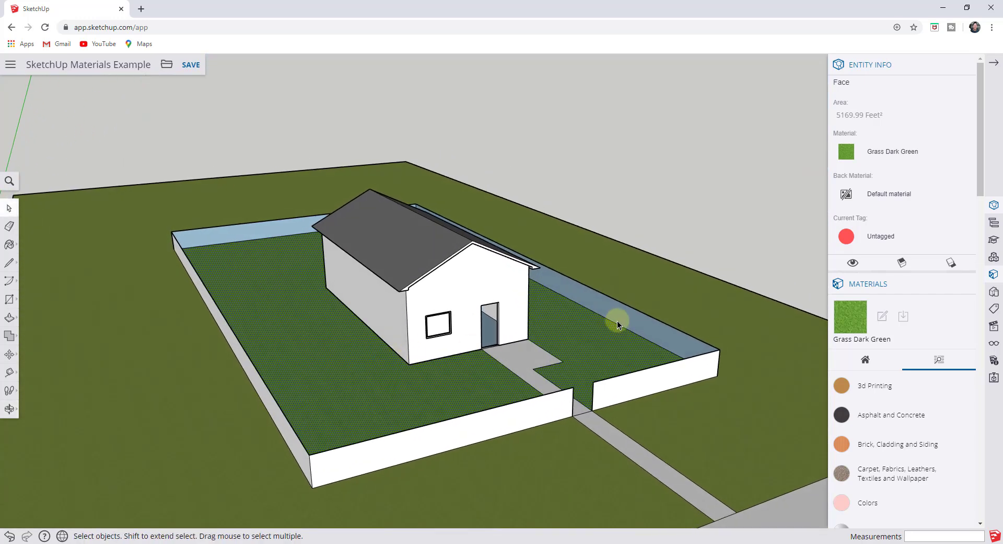
middle_click_drag(772, 258, 497, 320)
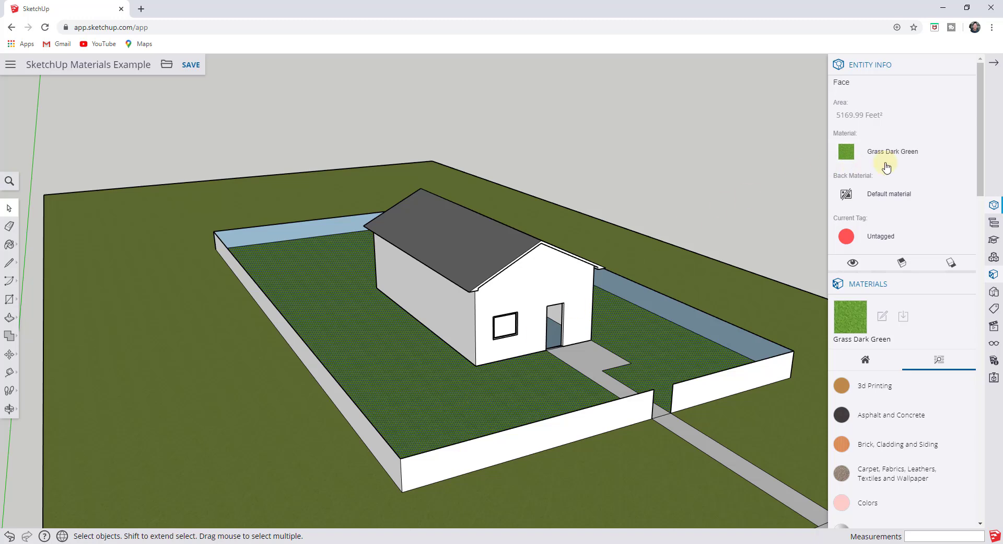
left_click(963, 153)
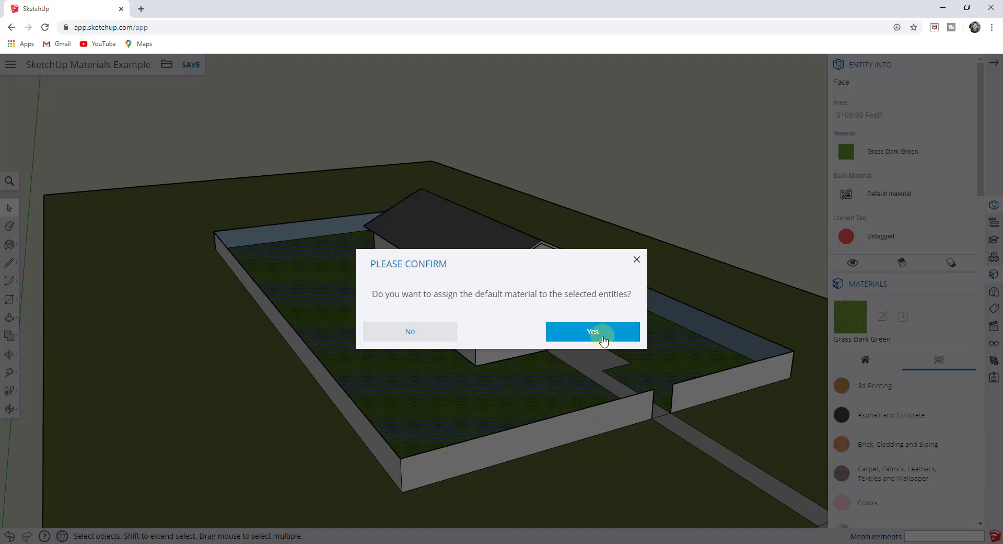
left_click(605, 334)
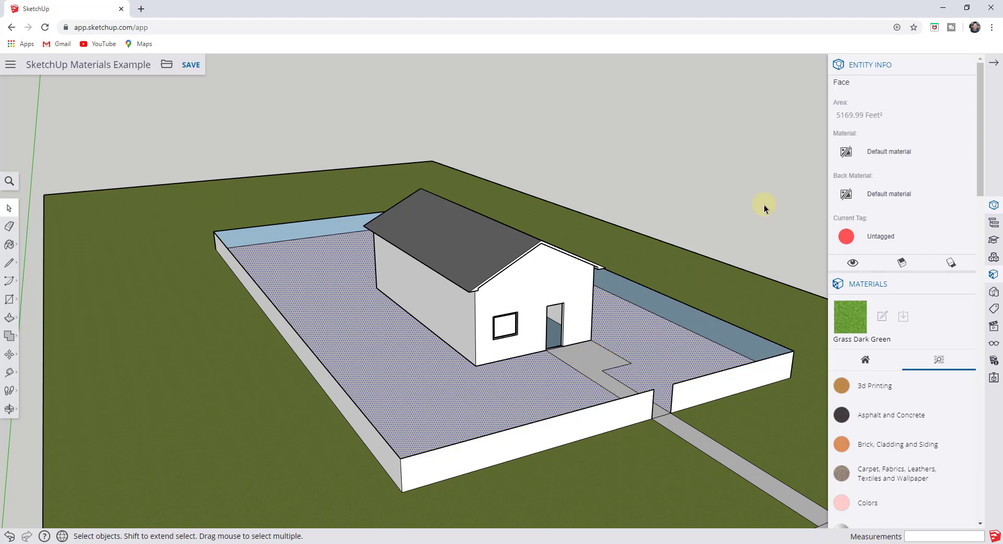
middle_click_drag(569, 320, 639, 314)
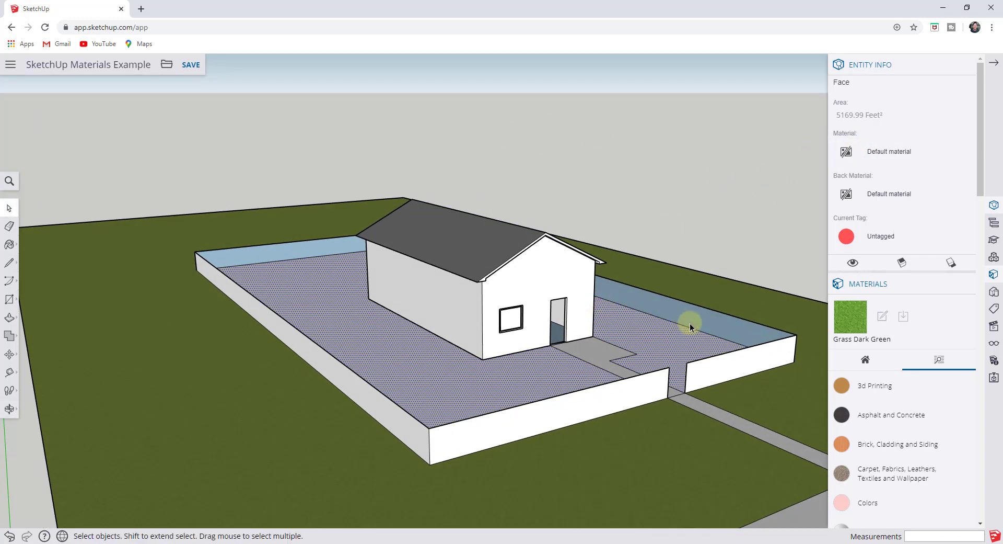
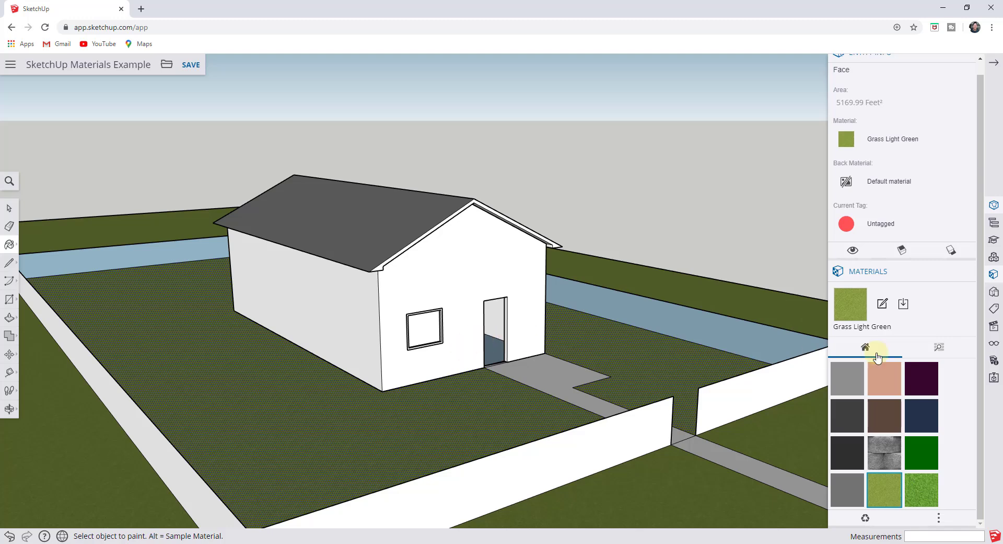
Step: Open the house's front window group for editing and select the pane face inside the frame
scroll(642, 329, "down", 5)
scroll(597, 520, "up", 3)
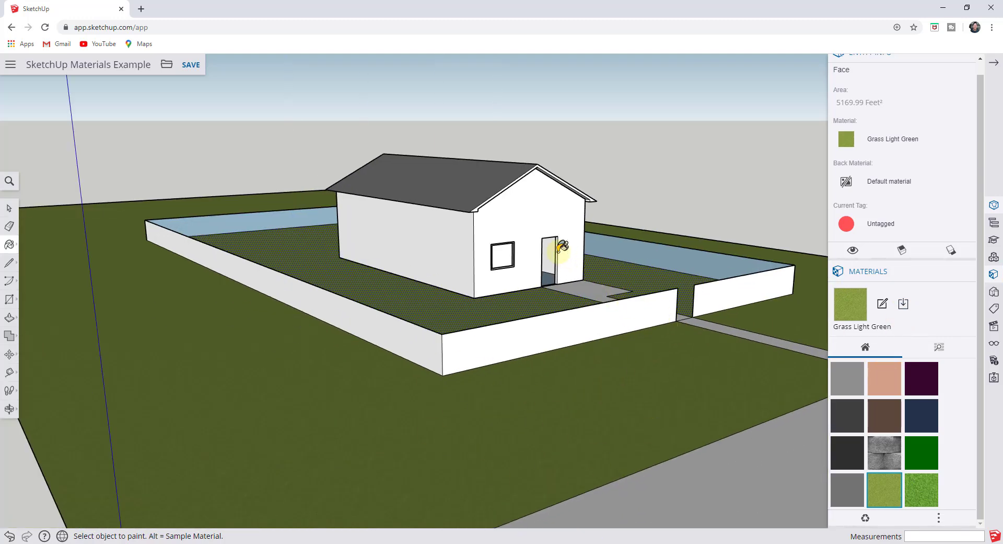
scroll(564, 239, "up", 3)
scroll(497, 232, "down", 2)
scroll(525, 257, "up", 3)
scroll(607, 246, "up", 6)
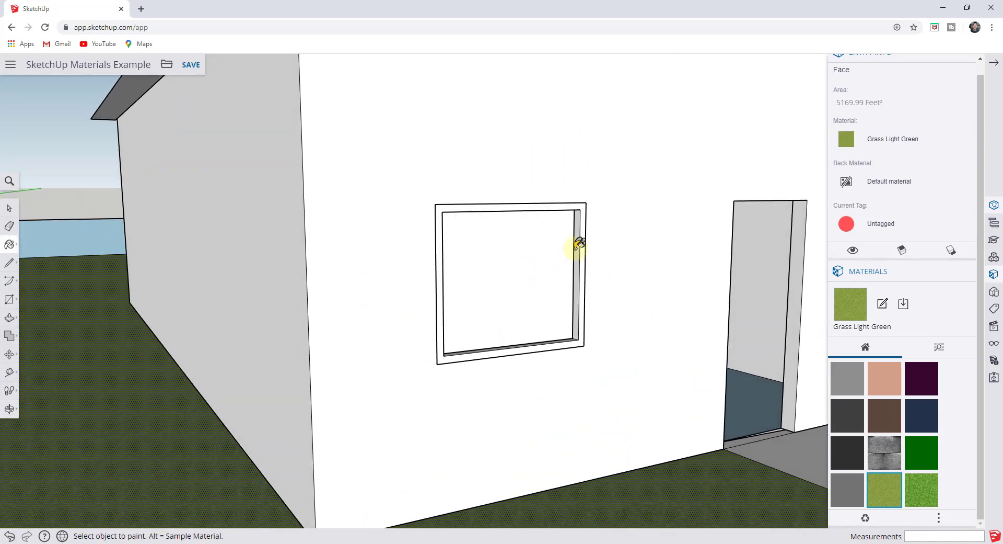
key("space")
double_click(508, 263)
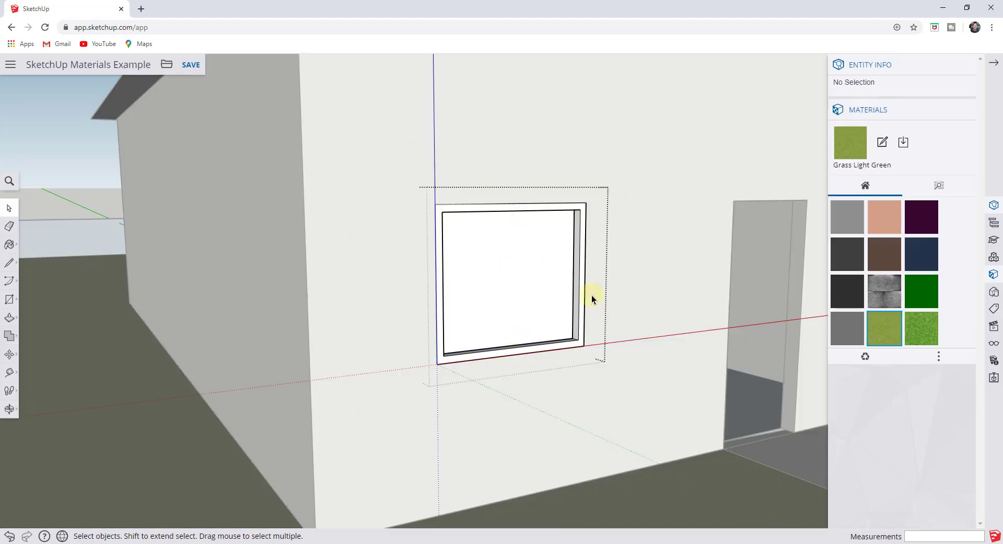
left_click(582, 309)
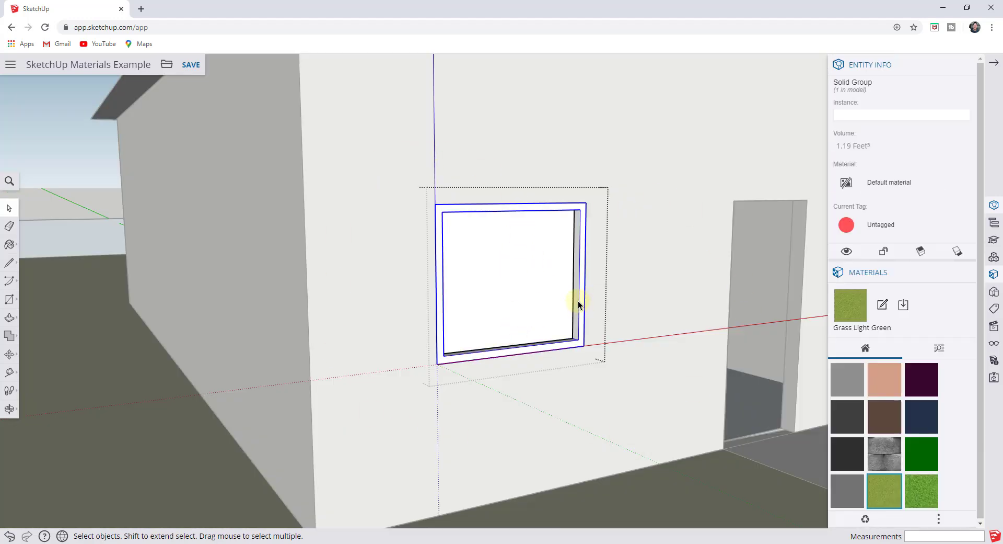
scroll(578, 305, "up", 3)
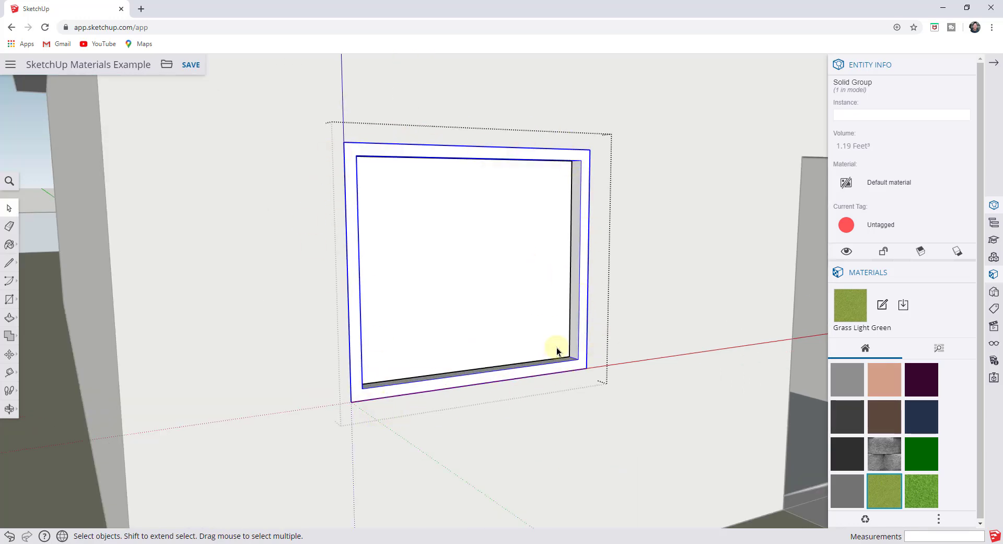
left_click(526, 270)
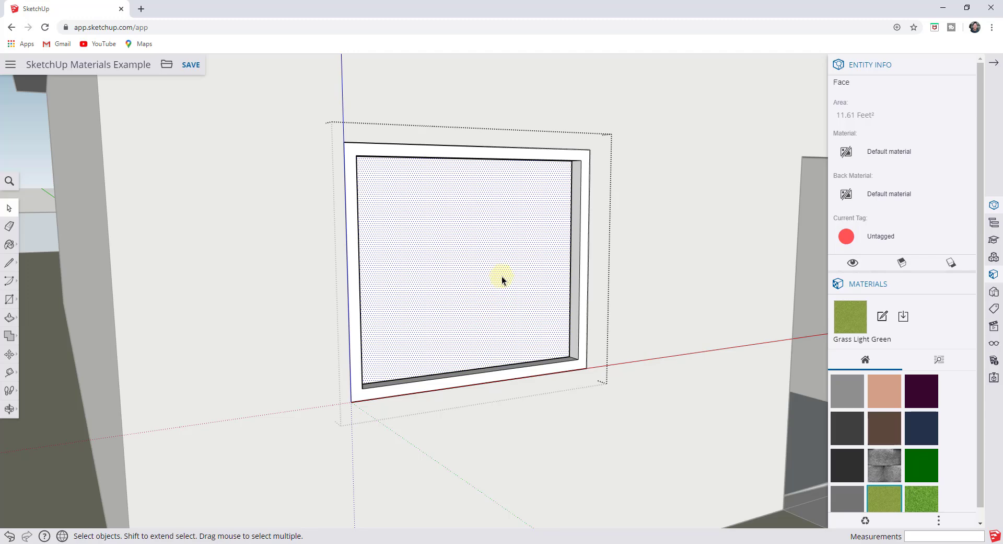
Step: Paint the window pane face with Translucent Glass Blue from the Glass and Mirrors library
left_click(939, 359)
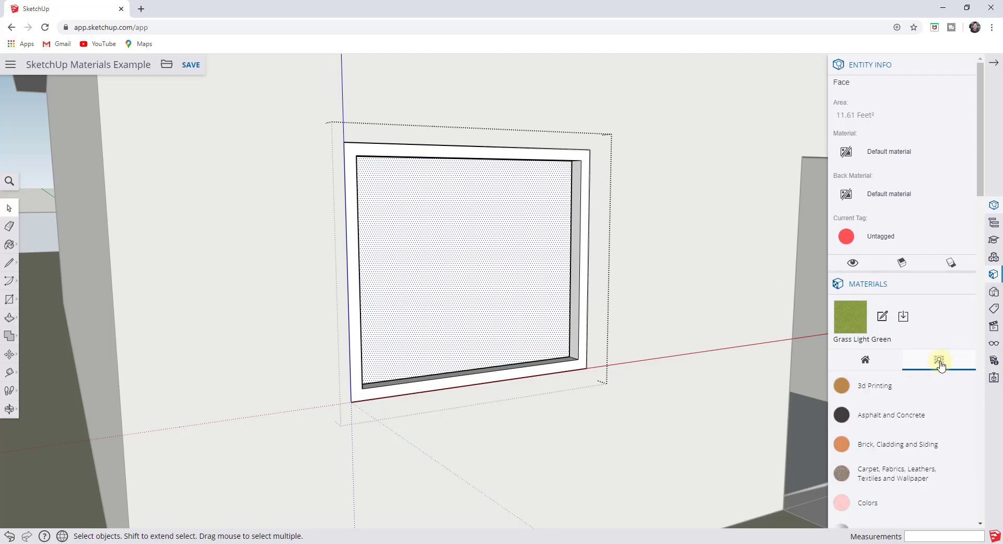
scroll(938, 361, "down", 2)
scroll(919, 374, "down", 1)
left_click(880, 405)
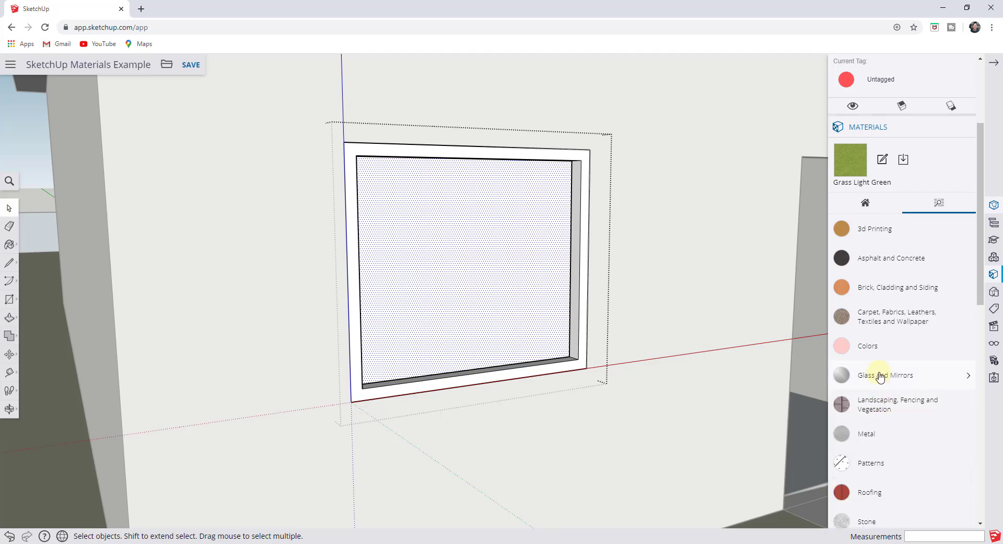
left_click(880, 376)
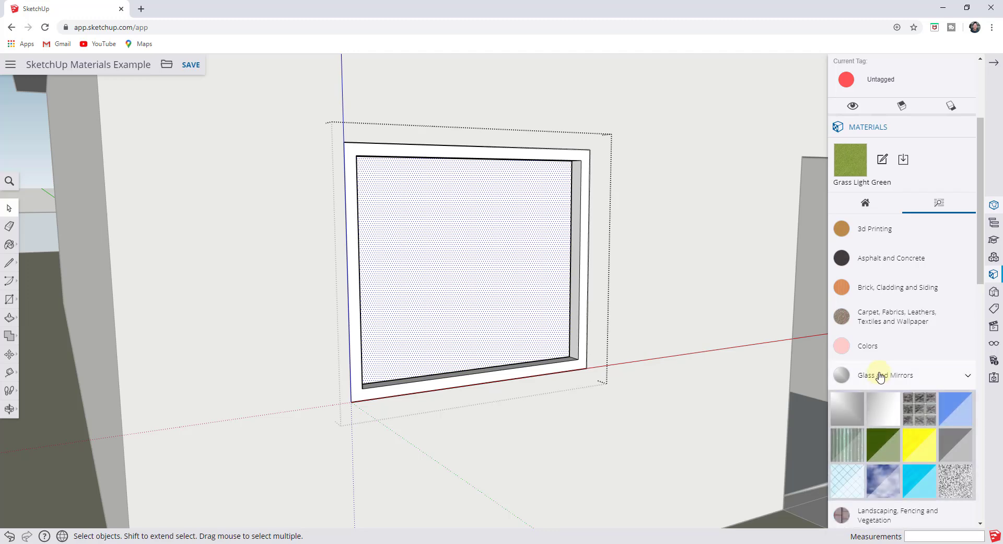
left_click(956, 416)
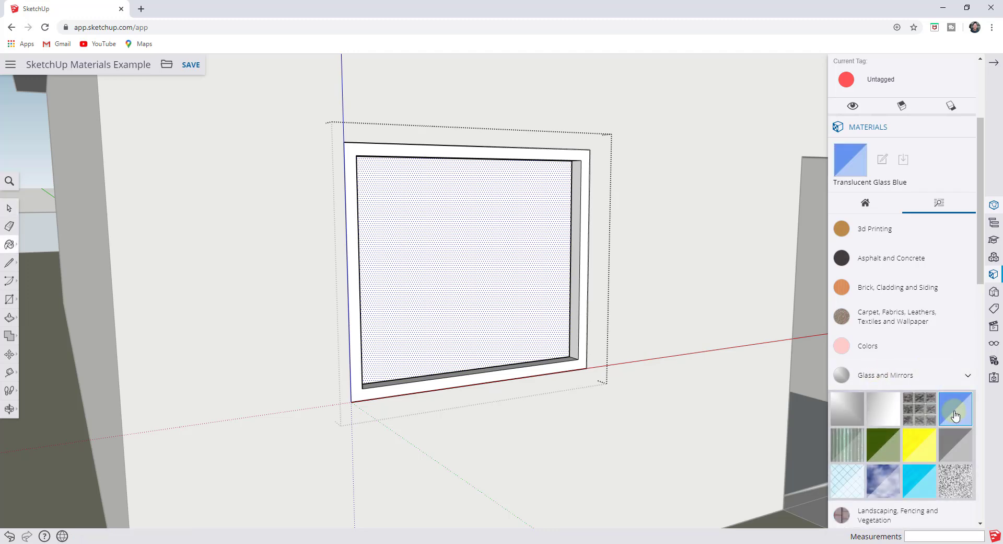
left_click(472, 215)
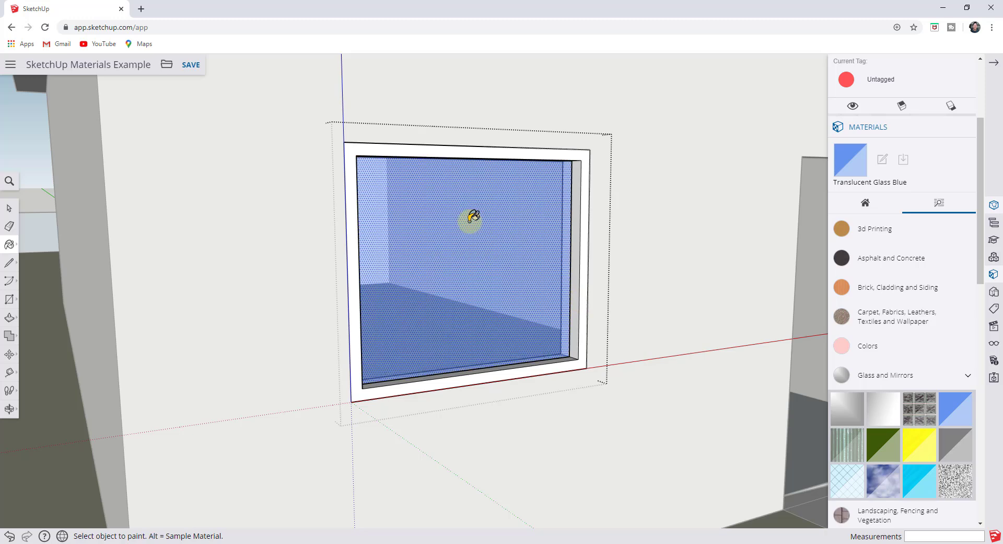
Step: Examine the translucent blue window pane up close and from several distances and angles
mouse_move(677, 262)
middle_mouse_down()
mouse_move(538, 253)
mouse_move(665, 246)
mouse_move(665, 258)
middle_mouse_up()
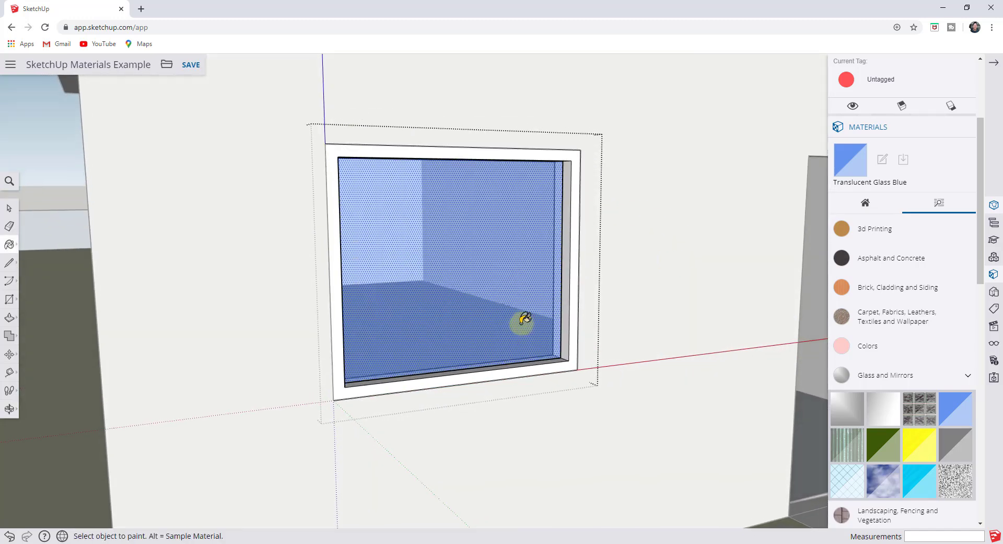
mouse_move(748, 304)
middle_mouse_down()
mouse_move(61, 293)
mouse_move(397, 304)
middle_mouse_up()
mouse_move(539, 320)
middle_mouse_down()
mouse_move(301, 310)
mouse_move(258, 332)
mouse_move(271, 345)
middle_mouse_up()
scroll(492, 282, "up", 3)
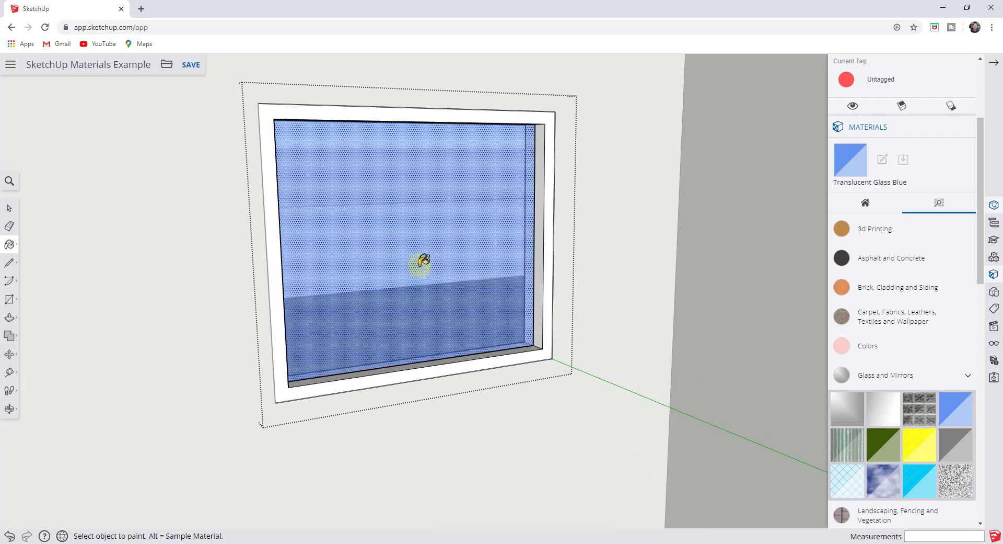
mouse_move(388, 298)
middle_mouse_down()
mouse_move(522, 297)
mouse_move(448, 271)
mouse_move(382, 285)
mouse_move(617, 281)
mouse_move(583, 275)
mouse_move(650, 195)
middle_mouse_up()
scroll(528, 287, "down", 3)
scroll(409, 277, "down", 2)
scroll(617, 230, "up", 3)
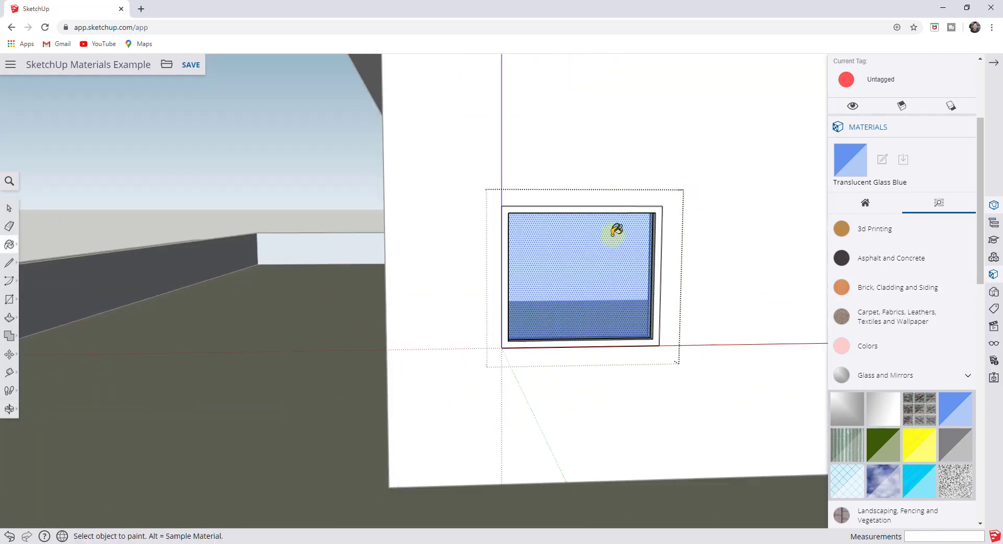
scroll(617, 230, "down", 3)
middle_click_drag(757, 287, 476, 228)
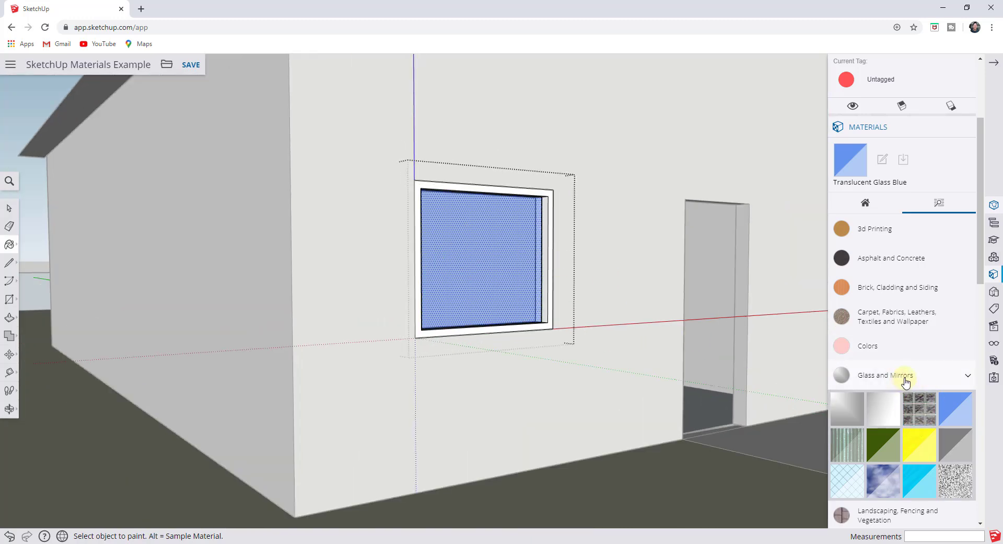
Step: Paint the front of the window pane with the light purple Color J02 from the Colors library
left_click(880, 347)
scroll(892, 418, "down", 4)
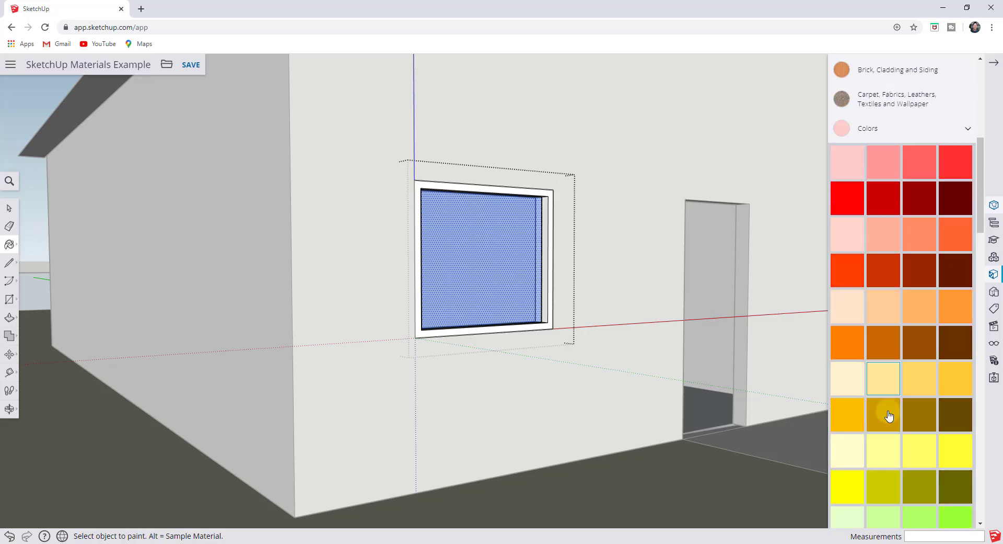
scroll(890, 416, "down", 7)
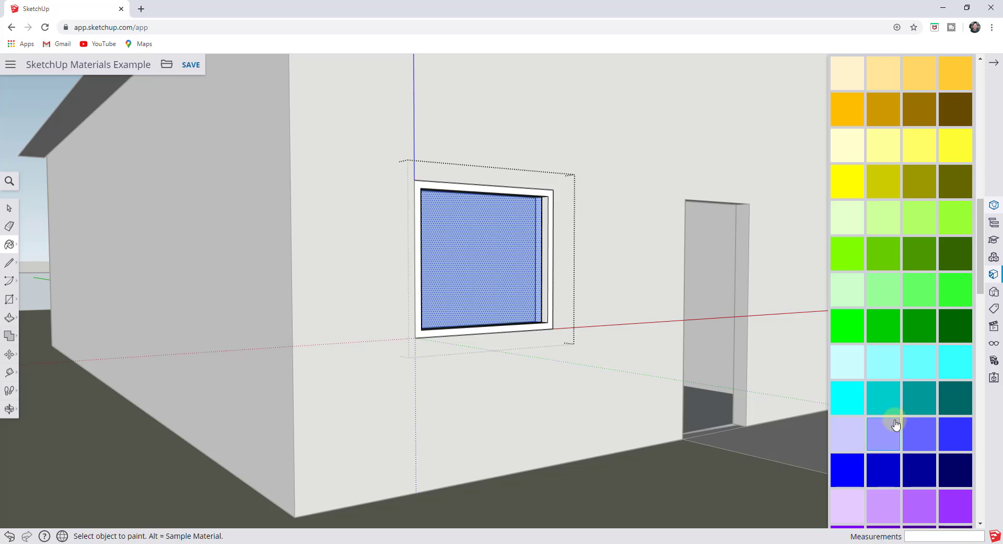
scroll(895, 421, "down", 4)
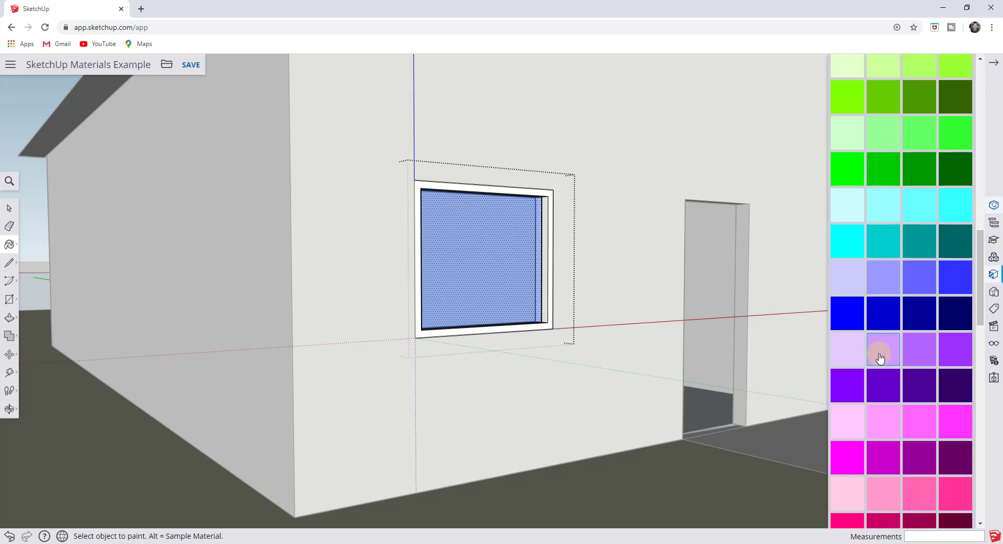
left_click(881, 357)
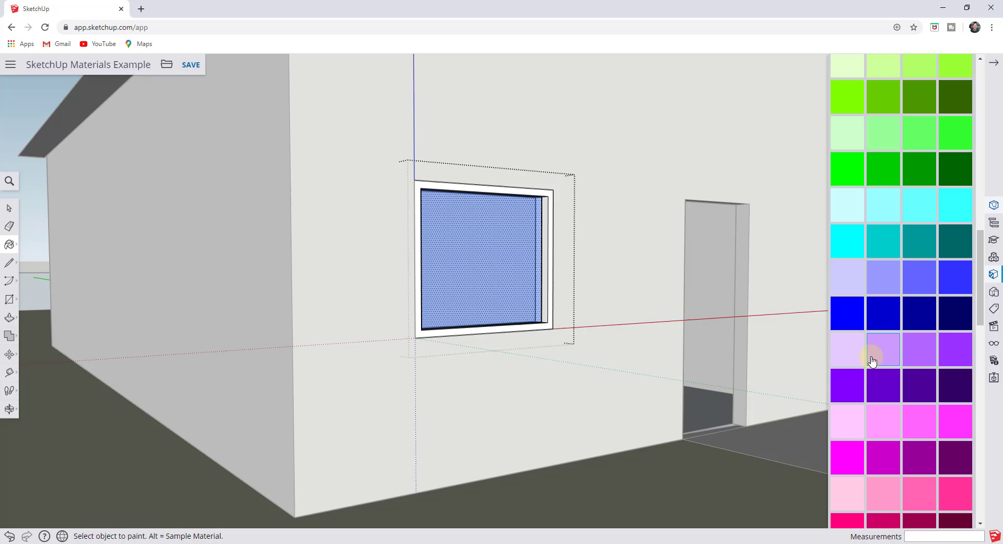
left_click(506, 267)
mouse_move(506, 280)
middle_mouse_down()
mouse_move(497, 253)
mouse_move(497, 343)
mouse_move(490, 322)
middle_mouse_up()
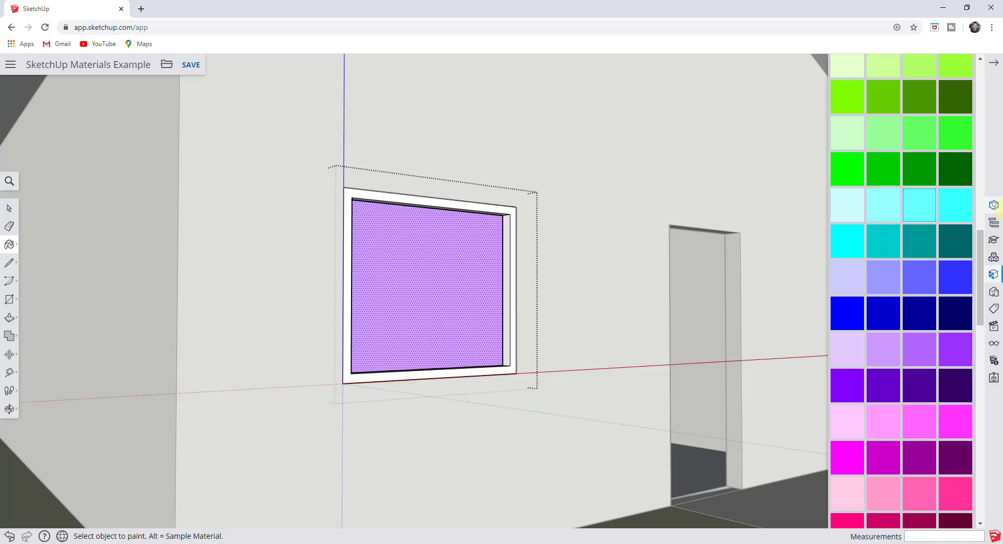
Step: Display the materials already used in the model and select Color J02
scroll(924, 243, "up", 5)
scroll(910, 260, "down", 3)
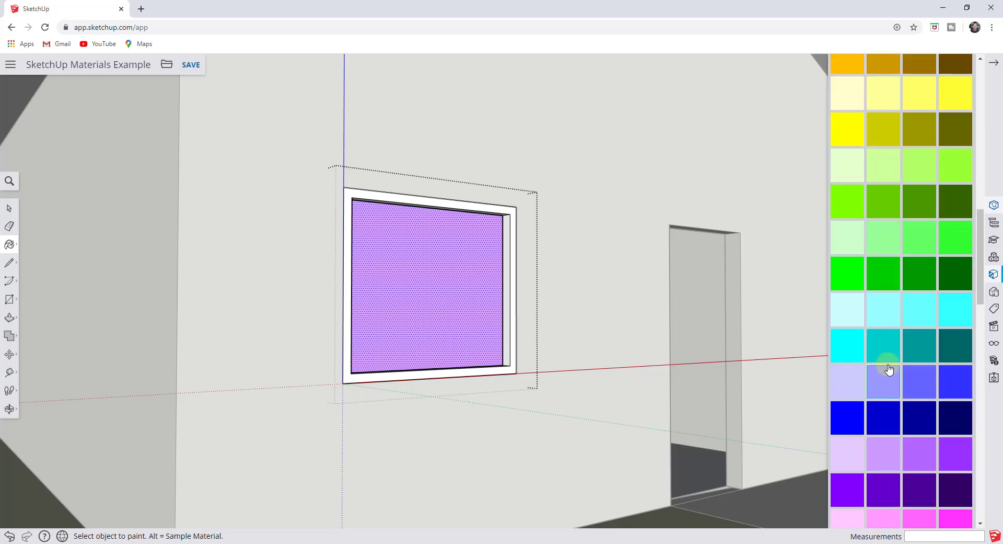
scroll(927, 327, "up", 10)
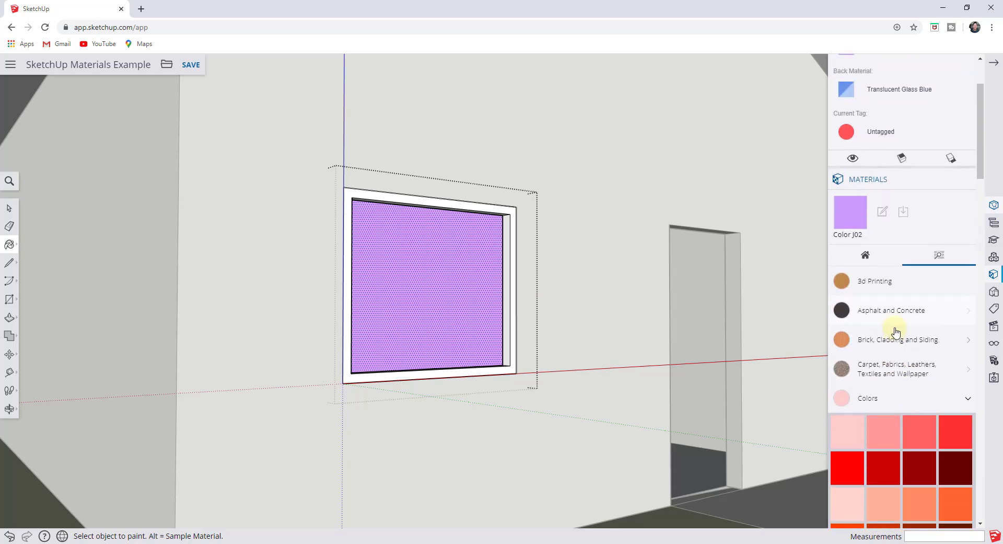
left_click(867, 254)
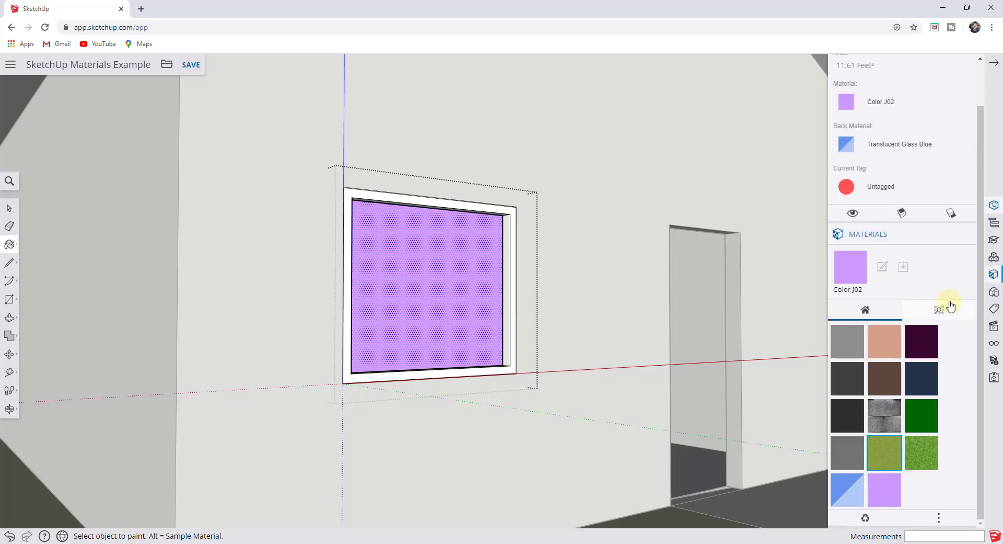
left_click(443, 293)
left_click(885, 496)
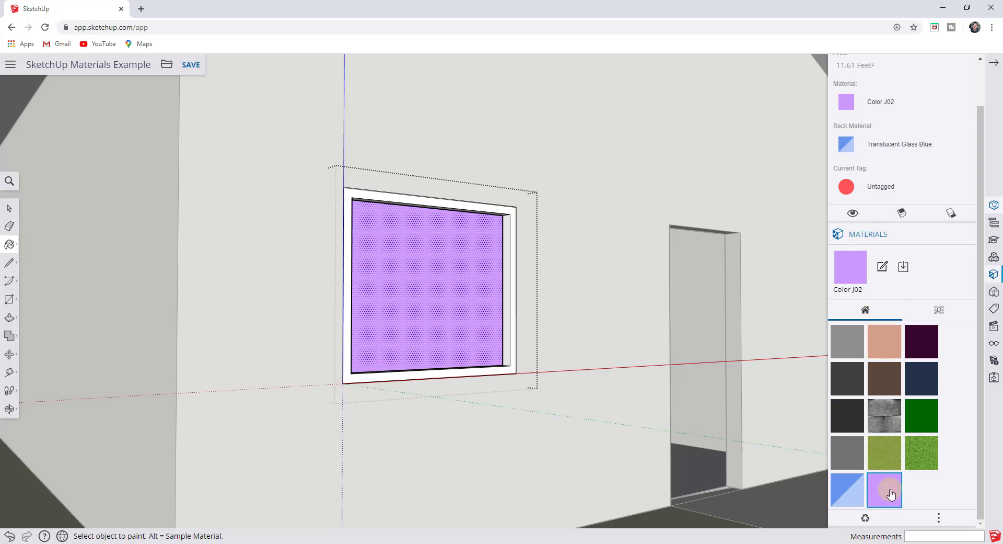
left_click(882, 267)
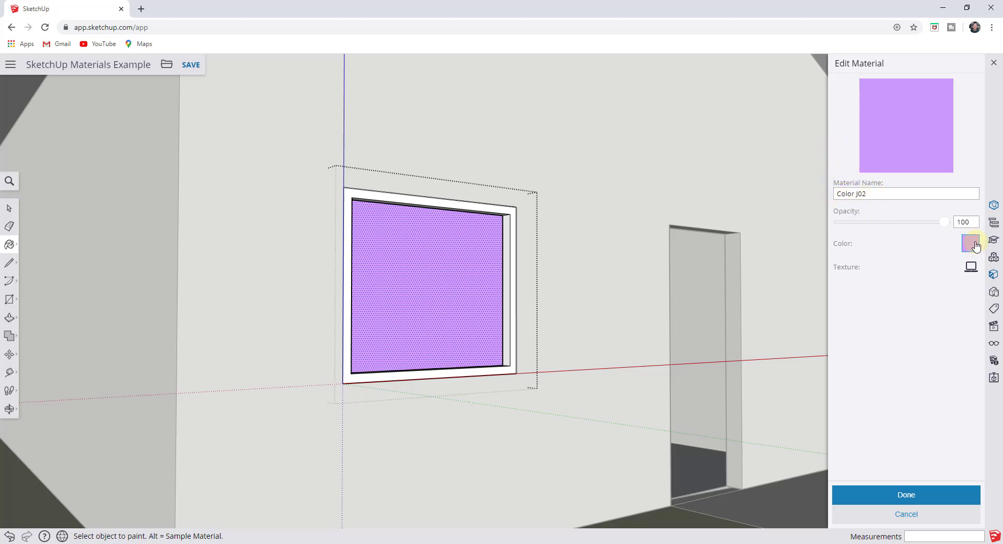
left_click_drag(946, 226, 868, 230)
middle_click_drag(674, 319, 679, 279)
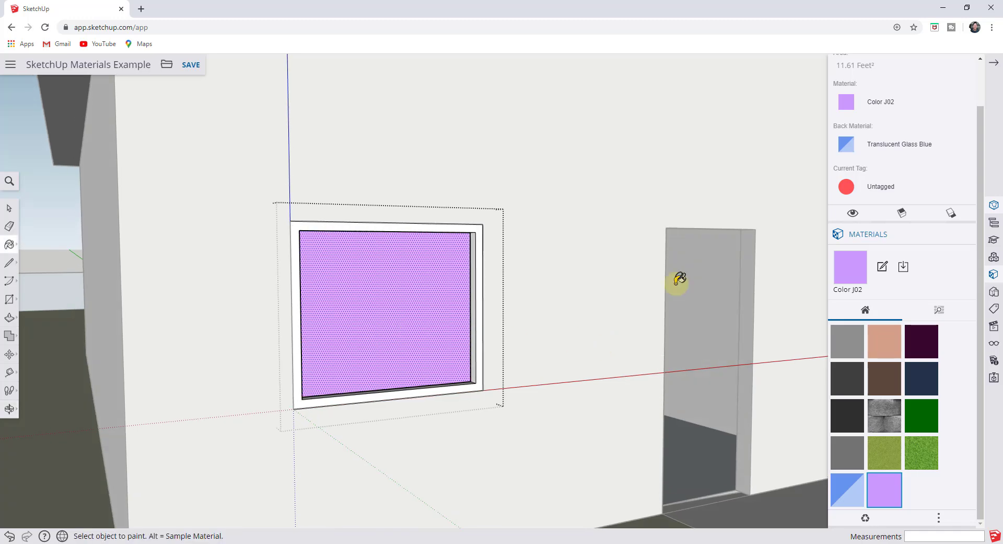
Step: Edit the Color J02 material and set its opacity to 35
left_click(883, 266)
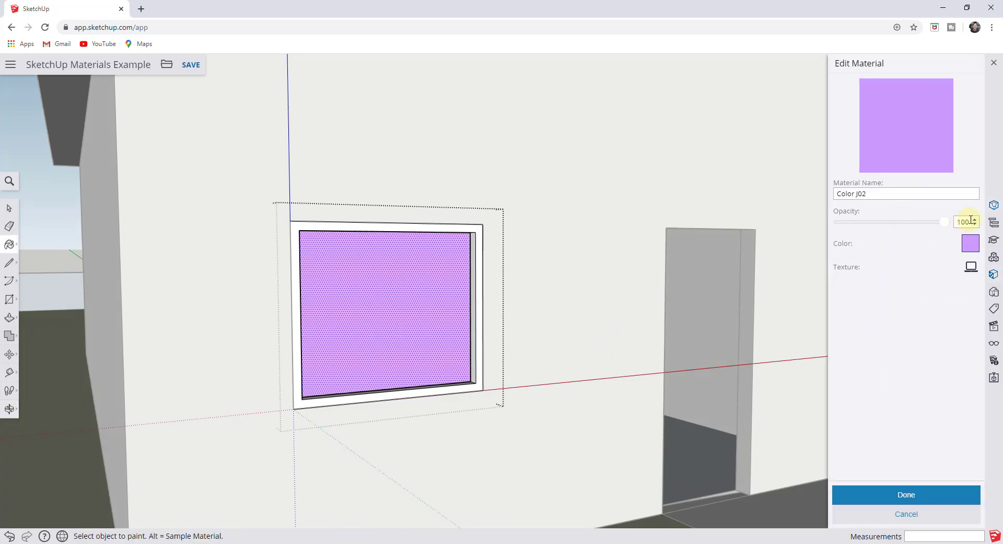
double_click(967, 221)
type("35")
key("Return")
left_click(907, 494)
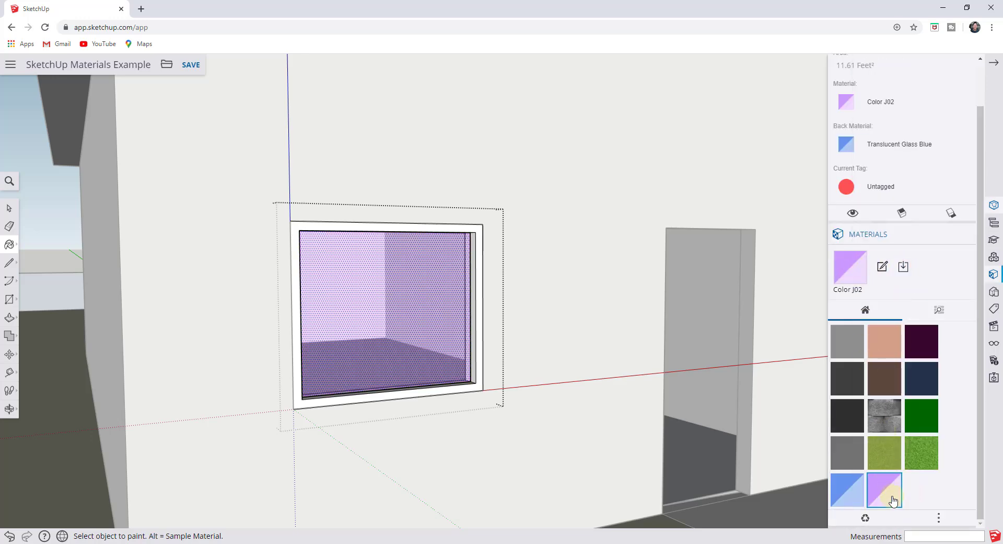
left_click(424, 330)
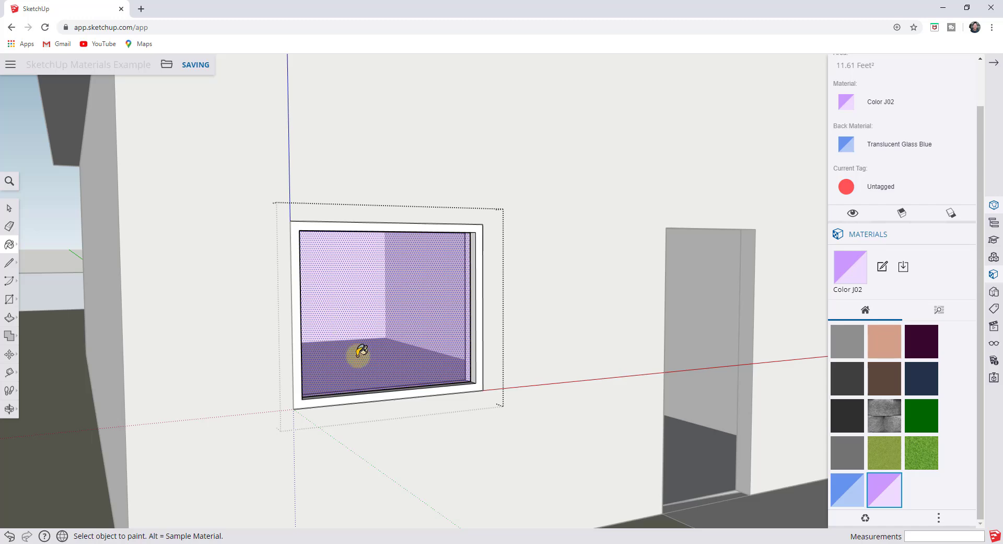
left_click(395, 326)
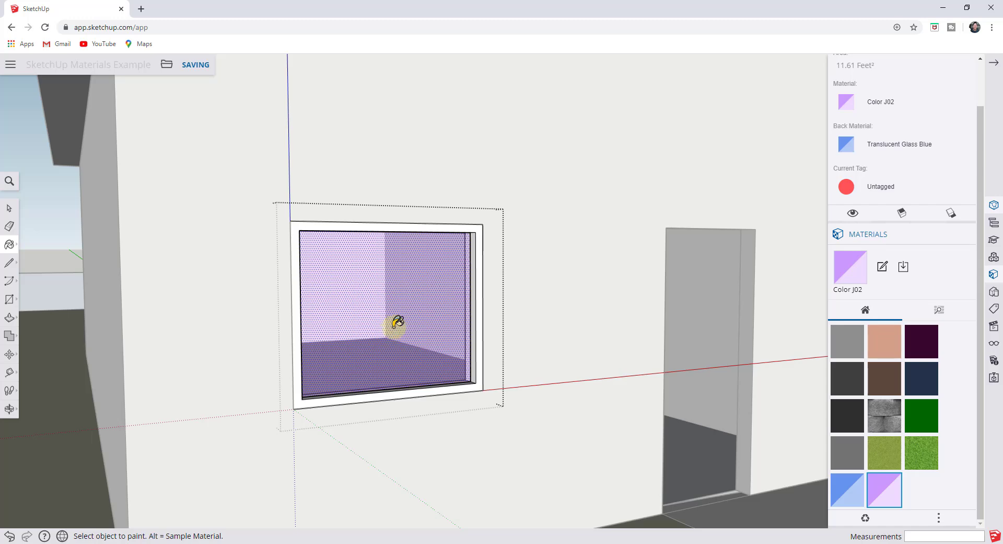
left_click(406, 367)
scroll(402, 359, "down", 1)
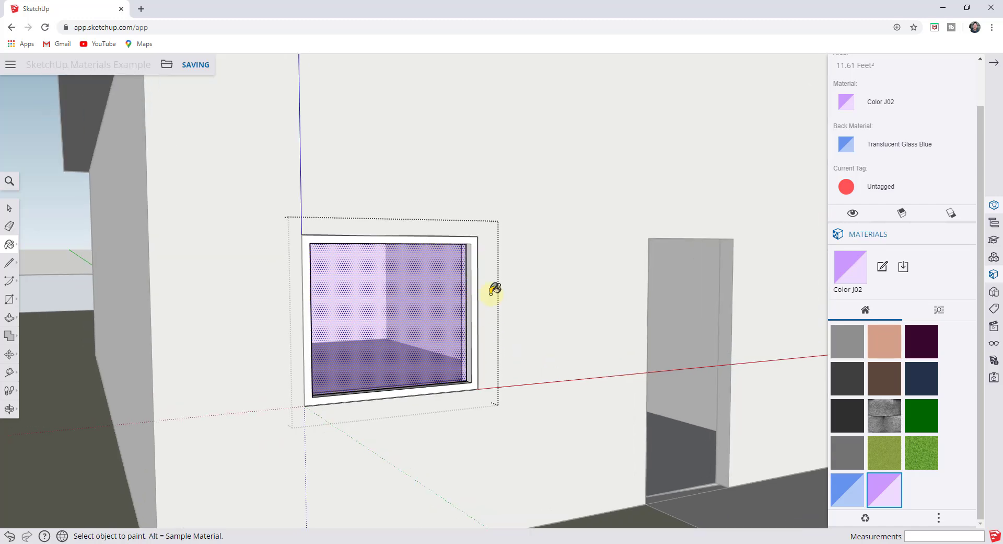
left_click(881, 267)
scroll(578, 303, "down", 2)
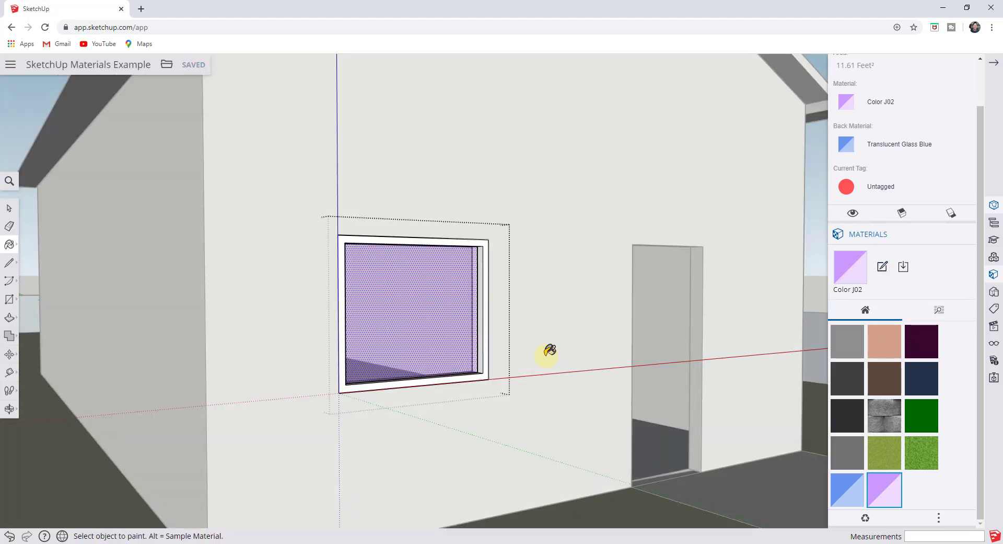
Step: Finish editing the window group and select the grass face surrounding the house
key("space")
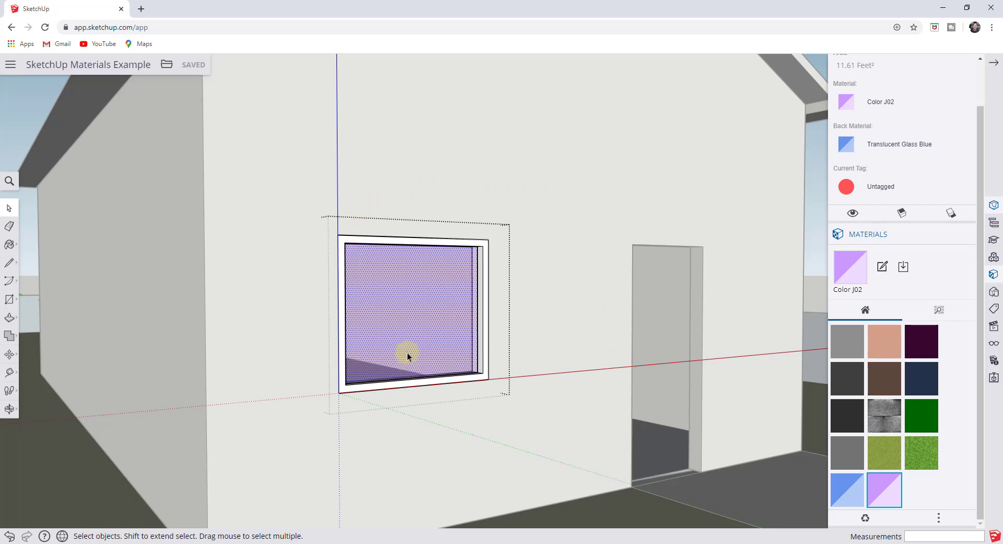
left_click(484, 294)
scroll(523, 320, "down", 3)
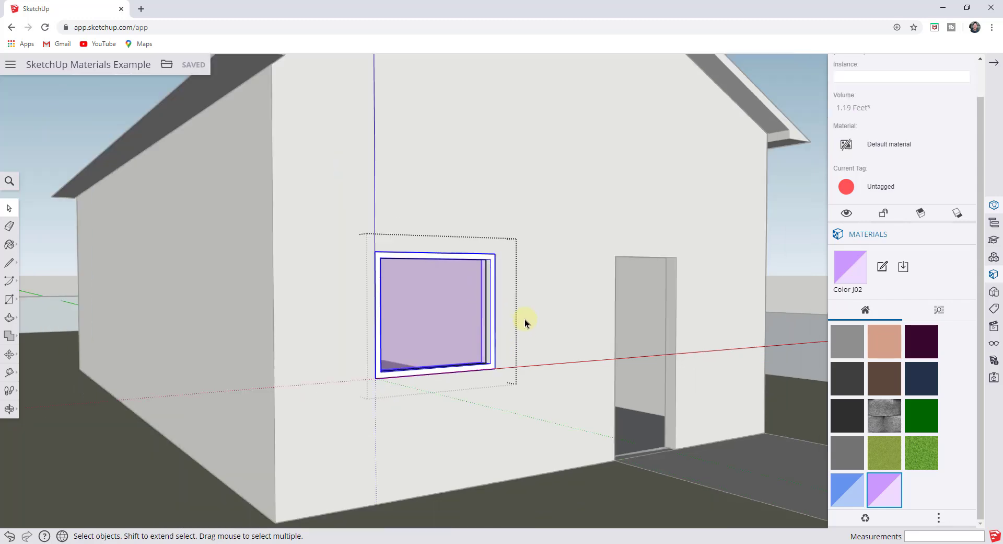
left_click(485, 491)
middle_click_drag(516, 369, 538, 365)
left_click(515, 473)
scroll(509, 454, "down", 2)
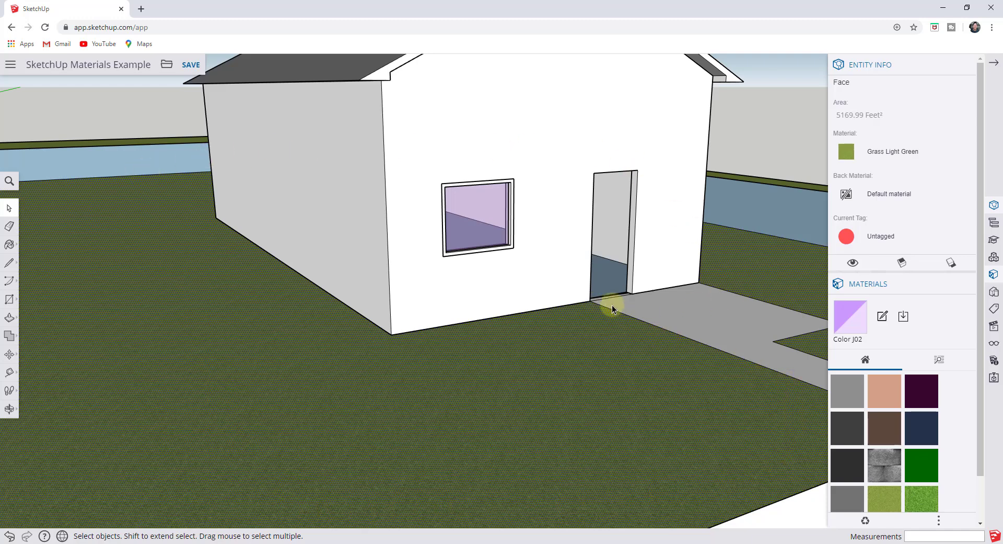
scroll(454, 345, "down", 3)
scroll(503, 165, "up", 3)
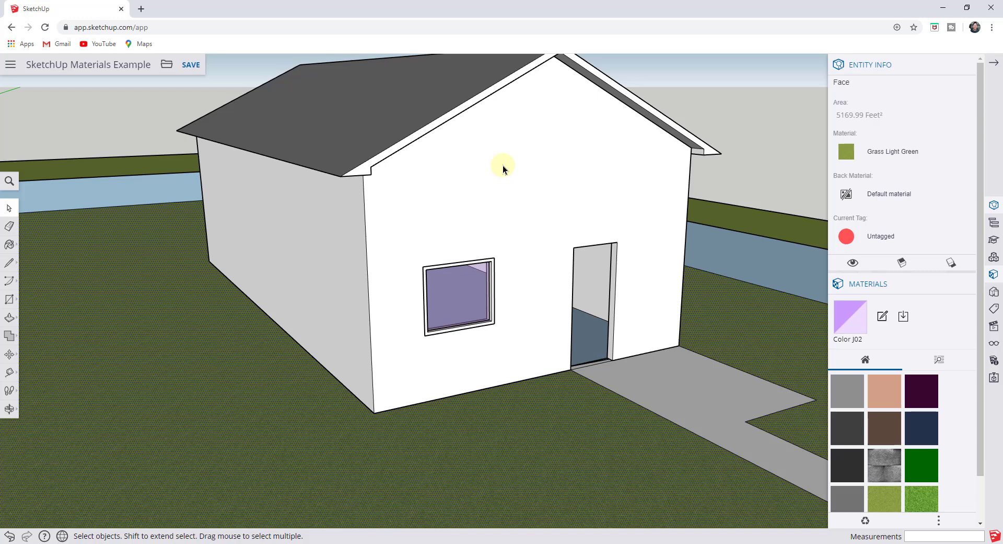
scroll(529, 294, "down", 3)
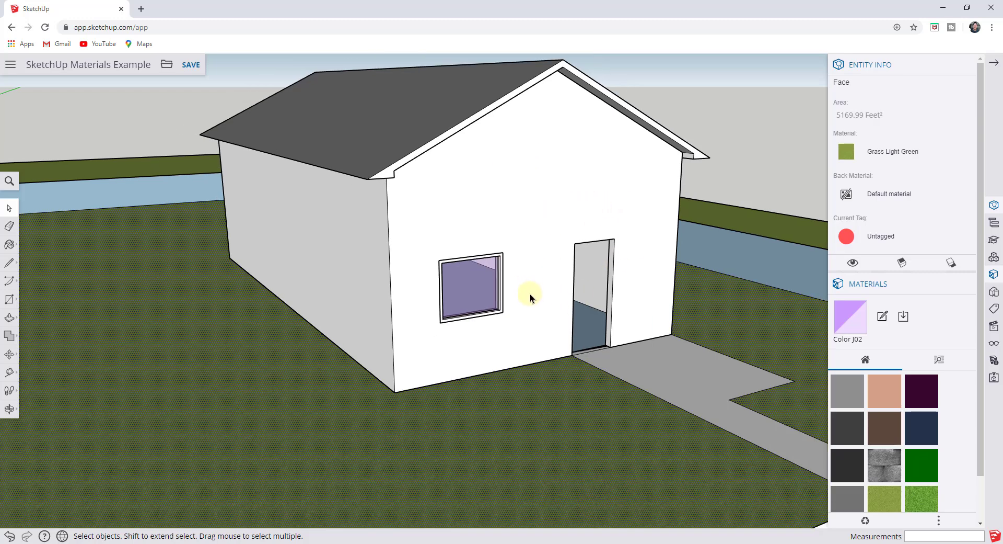
Step: Select the house walls group and open it for editing
left_click(535, 288)
middle_click_drag(538, 291, 531, 256)
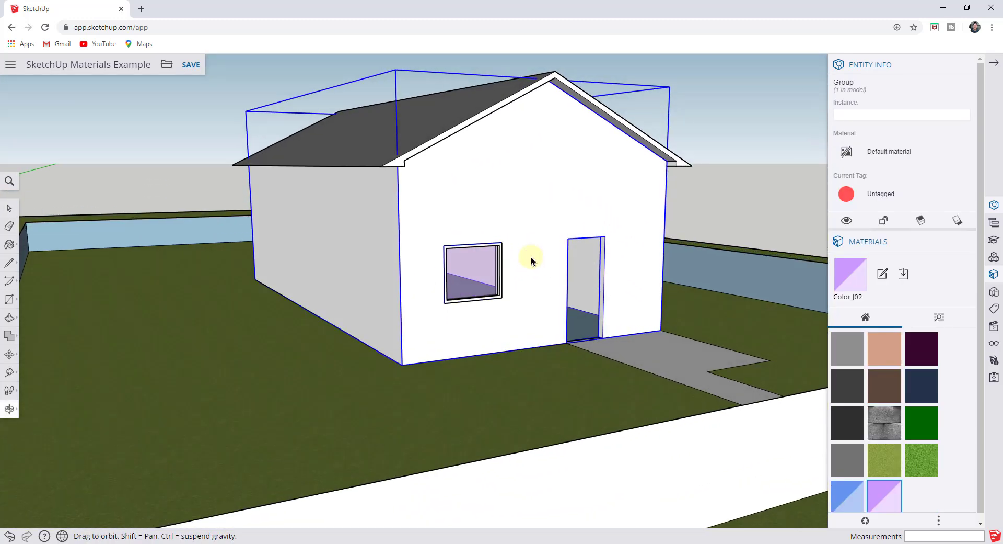
scroll(516, 178, "up", 2)
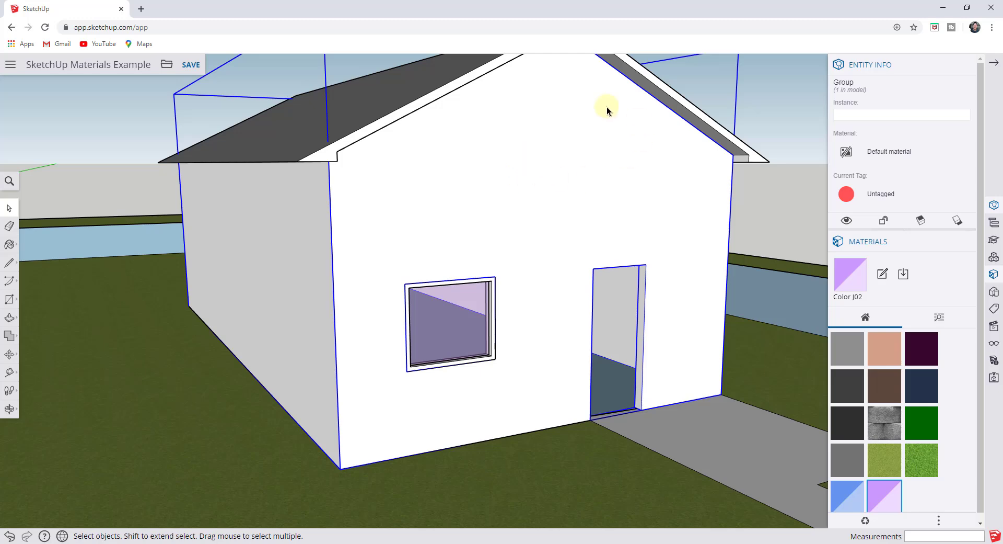
scroll(470, 189, "down", 3)
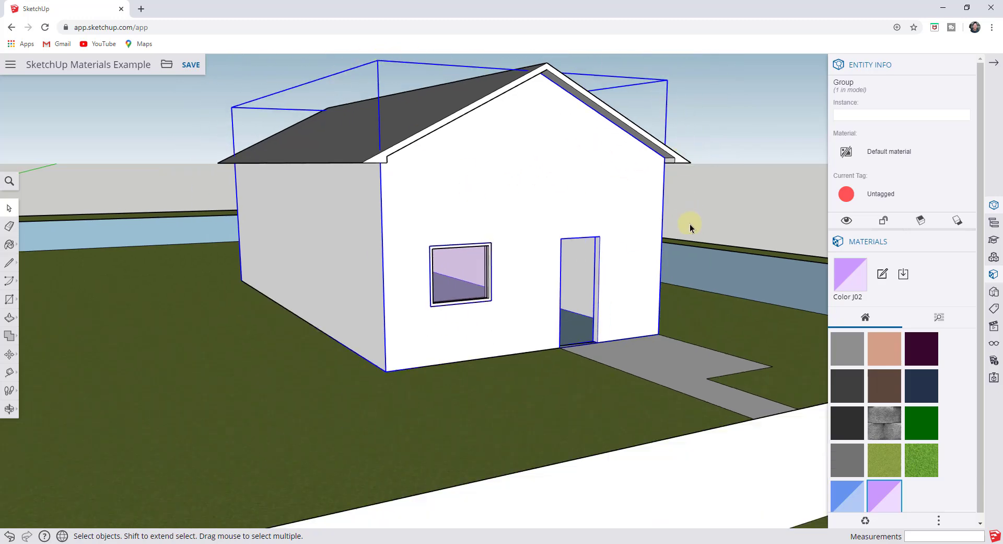
double_click(538, 220)
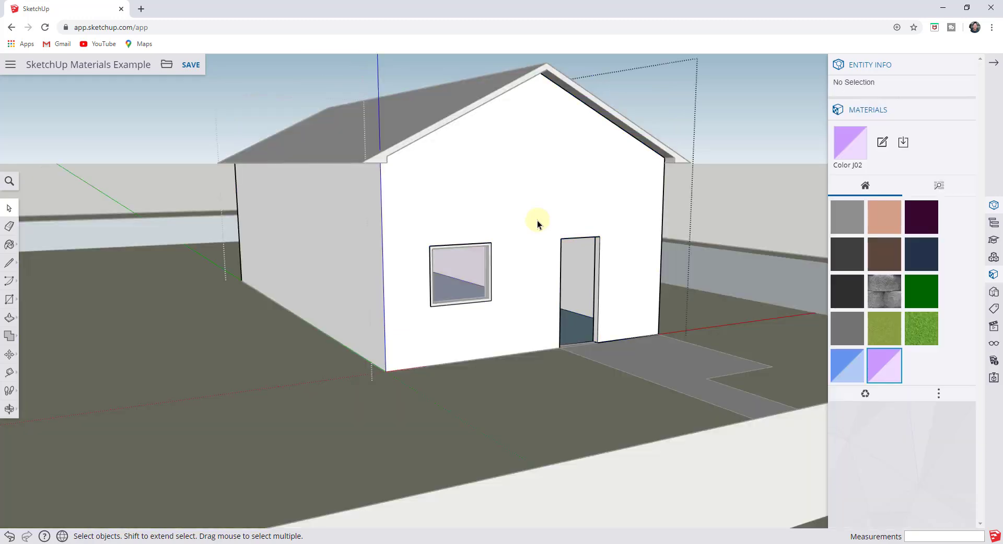
Step: Select the front wall, gable and side wall faces individually to examine their materials, and close the walls group
left_click(537, 221)
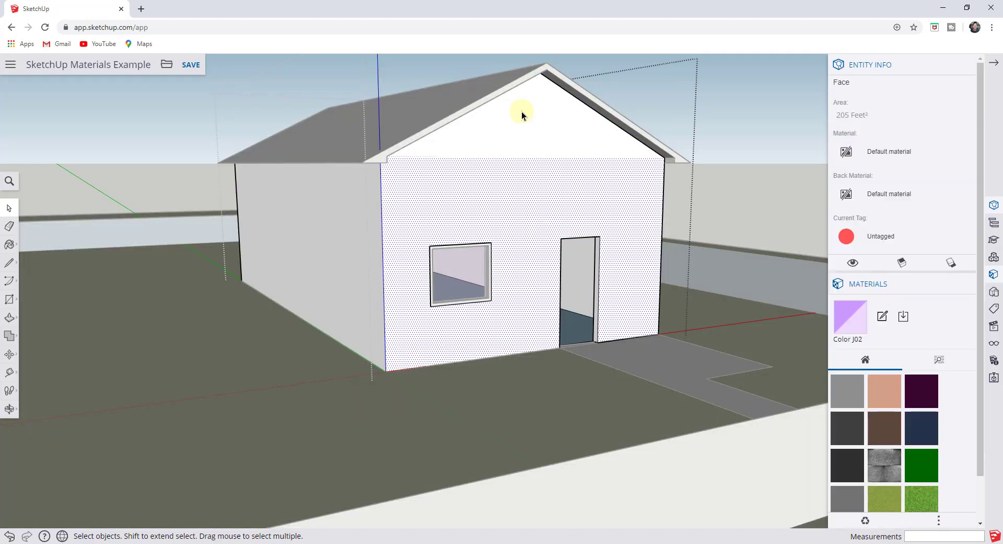
left_click(522, 114)
left_click(537, 232)
left_click(539, 128)
left_click(541, 217)
left_click(542, 146)
left_click(361, 238)
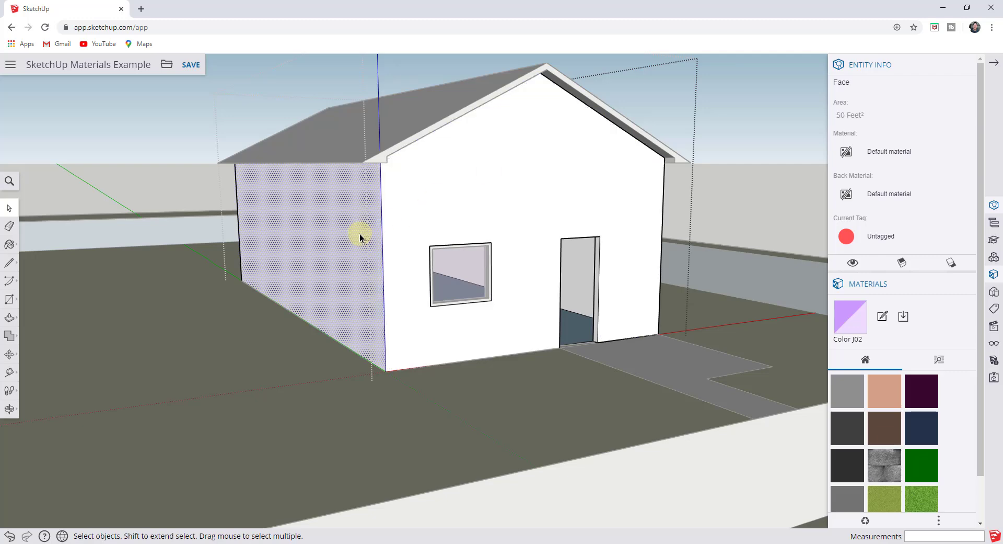
left_click(730, 196)
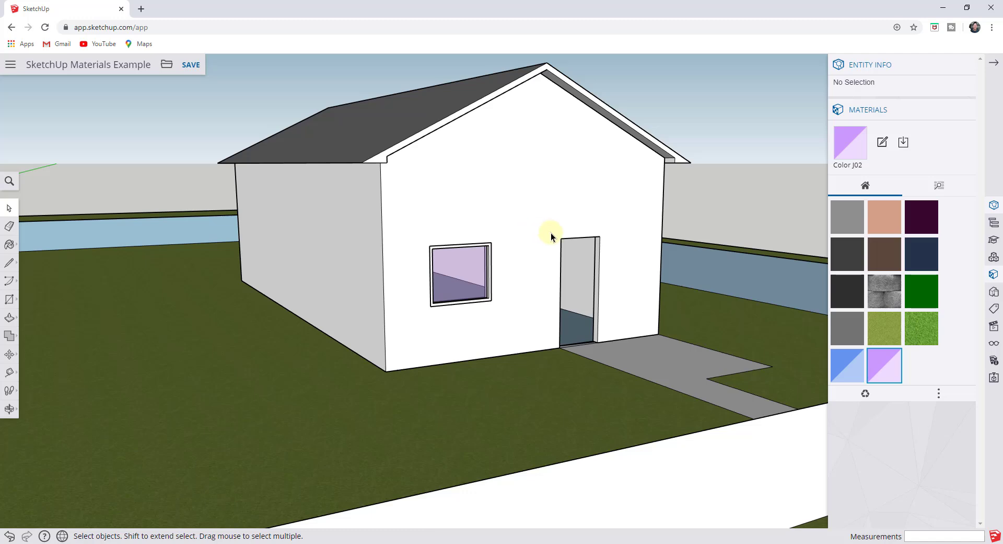
Step: Open the Brick, Cladding and Siding collection in the material library
left_click(948, 190)
scroll(917, 289, "down", 1)
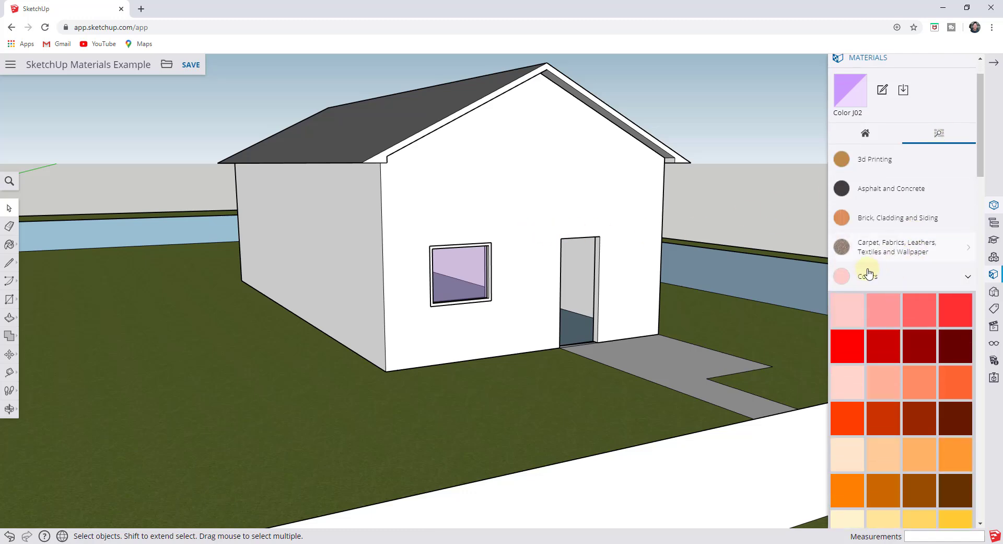
left_click(871, 276)
left_click(907, 221)
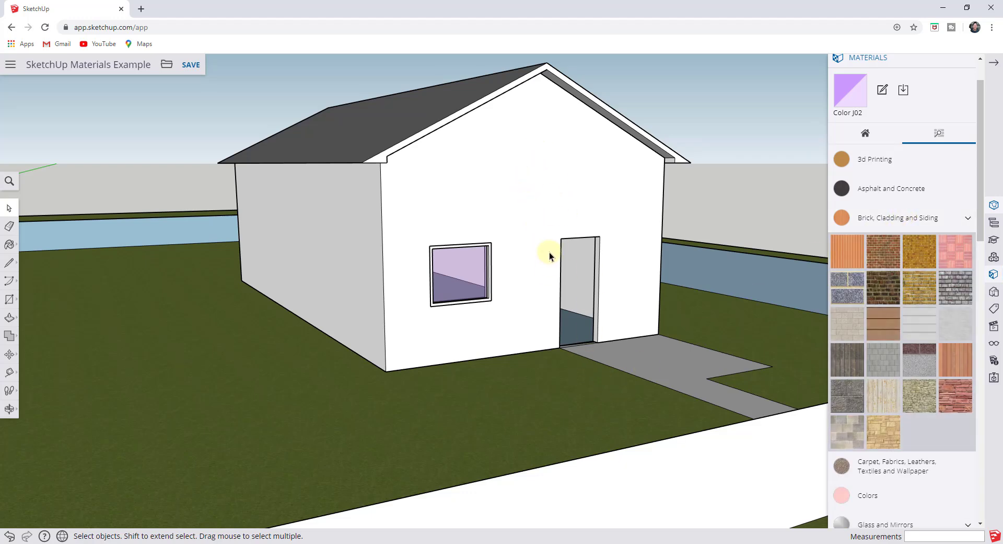
Step: Open the walls group for editing and paint the front wall and gable faces with Cladding Siding White
middle_click_drag(550, 252, 506, 203)
double_click(506, 203)
left_click(518, 234)
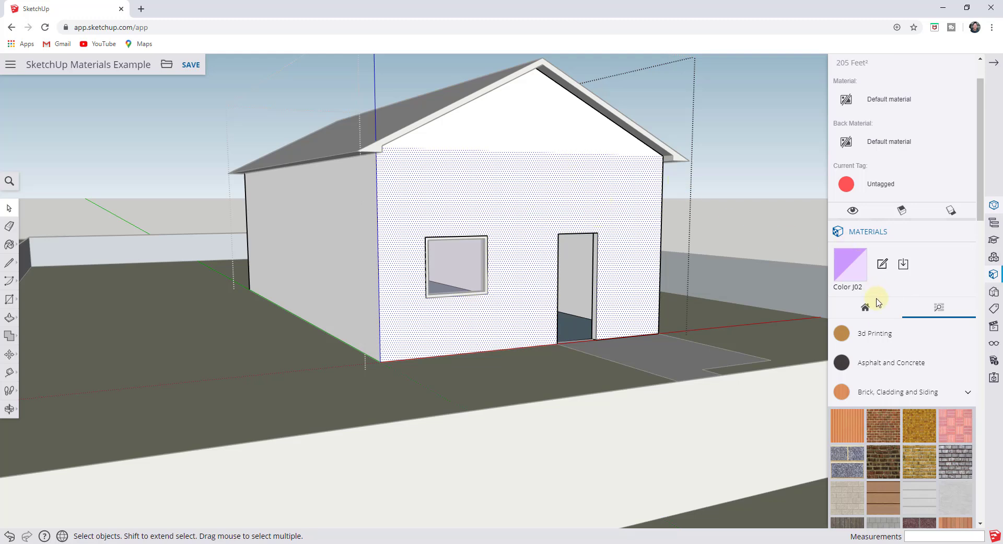
left_click(866, 310)
left_click(914, 313)
scroll(930, 402, "down", 1)
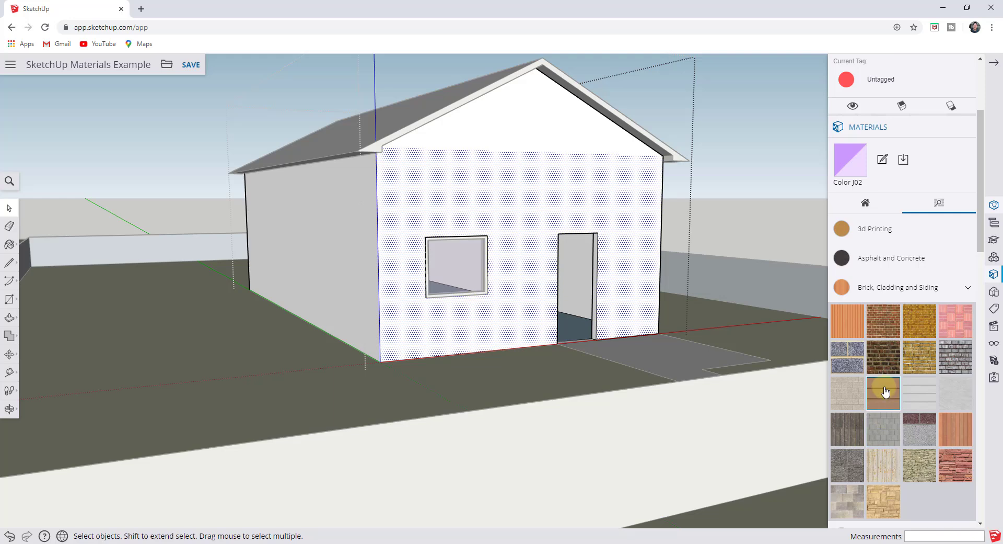
left_click(917, 399)
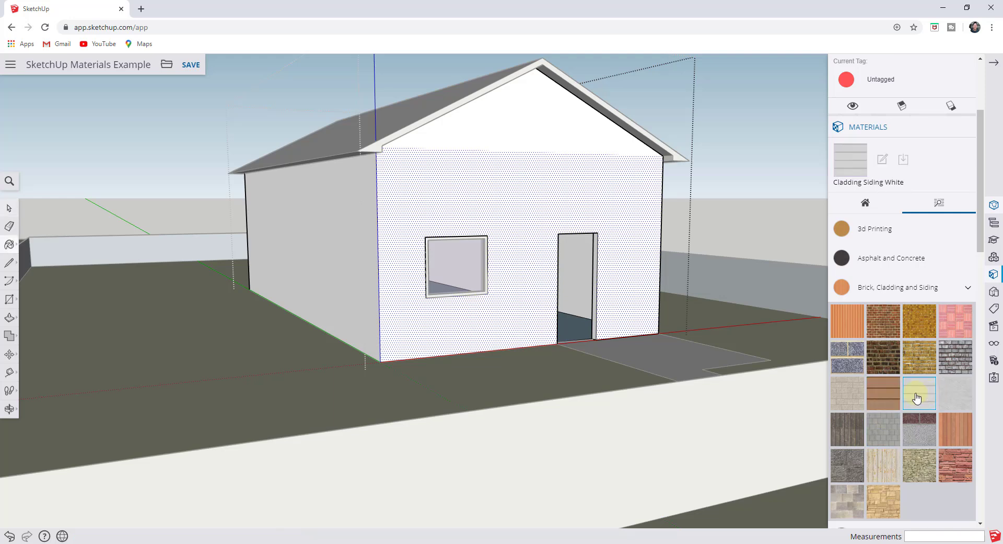
left_click(534, 212)
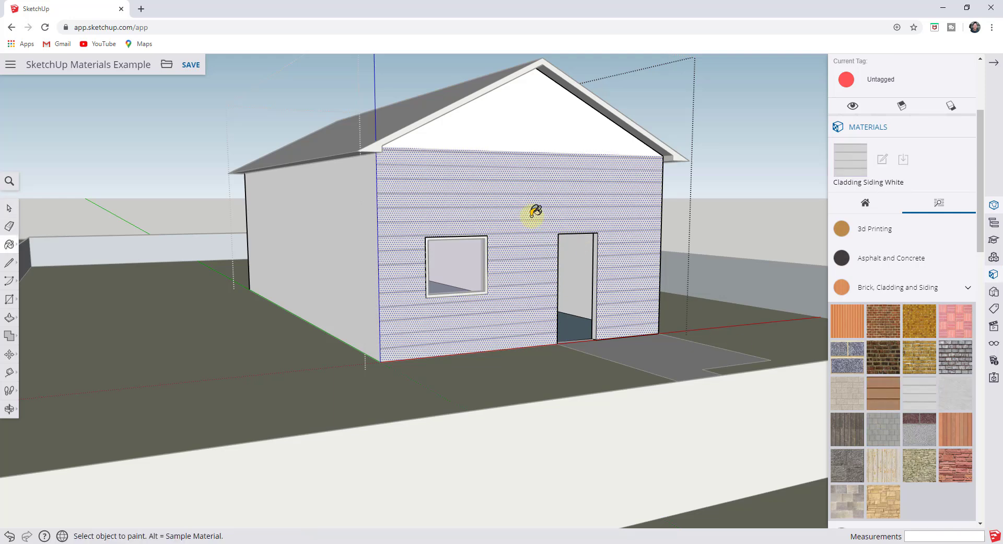
left_click(514, 135)
Step: Paint the remaining side and rear wall faces with Cladding Siding White
middle_click_drag(315, 216, 401, 219)
left_click(401, 219)
mouse_move(690, 201)
middle_mouse_down()
mouse_move(459, 224)
mouse_move(471, 198)
middle_mouse_up()
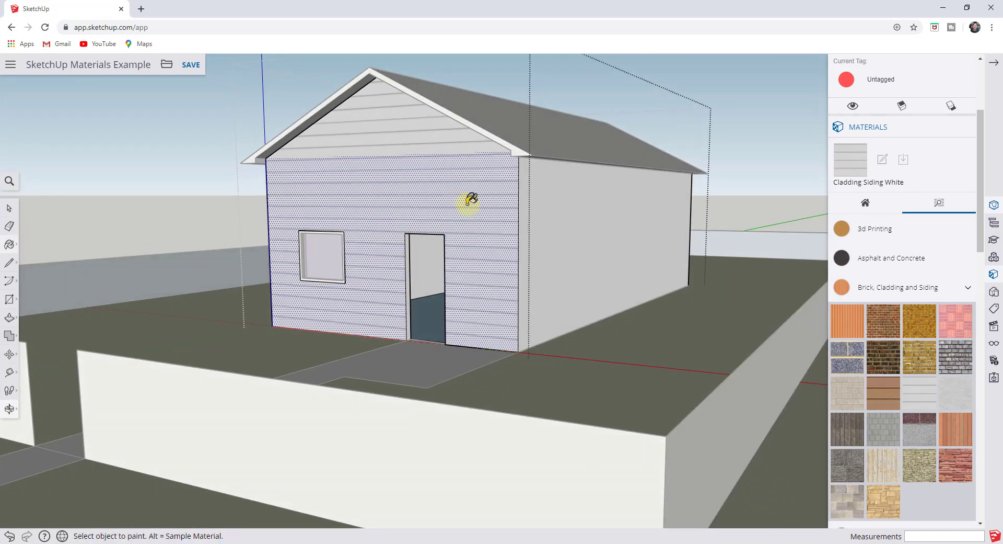
left_click(553, 209)
mouse_move(784, 206)
middle_mouse_down()
mouse_move(690, 220)
mouse_move(176, 219)
mouse_move(672, 229)
middle_mouse_up()
left_click(680, 177)
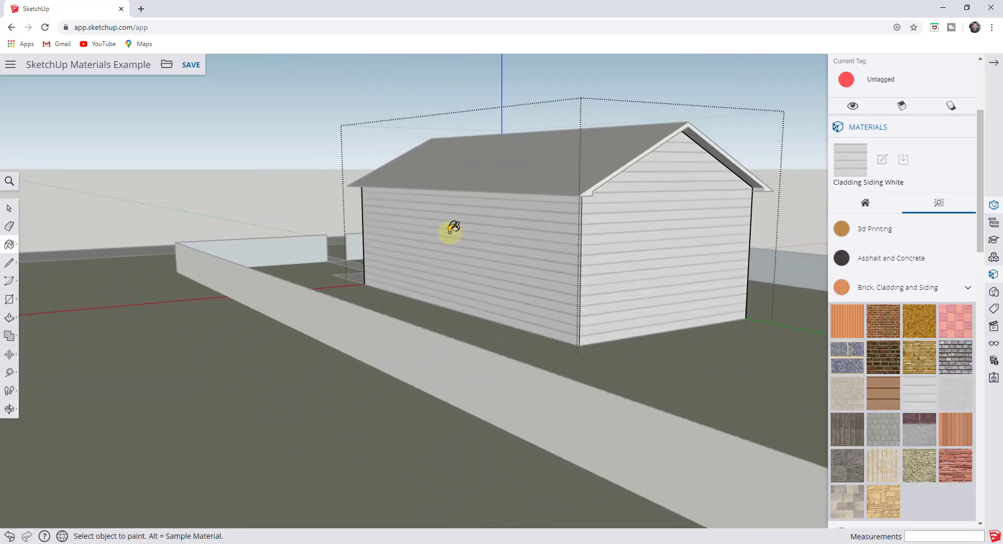
Step: Undo the siding paint applied to the individual wall faces and close the walls group
mouse_move(453, 227)
middle_mouse_down()
mouse_move(685, 252)
mouse_move(359, 235)
mouse_move(820, 230)
mouse_move(529, 197)
mouse_move(556, 190)
middle_mouse_up()
scroll(556, 190, "up", 3)
left_click(533, 209)
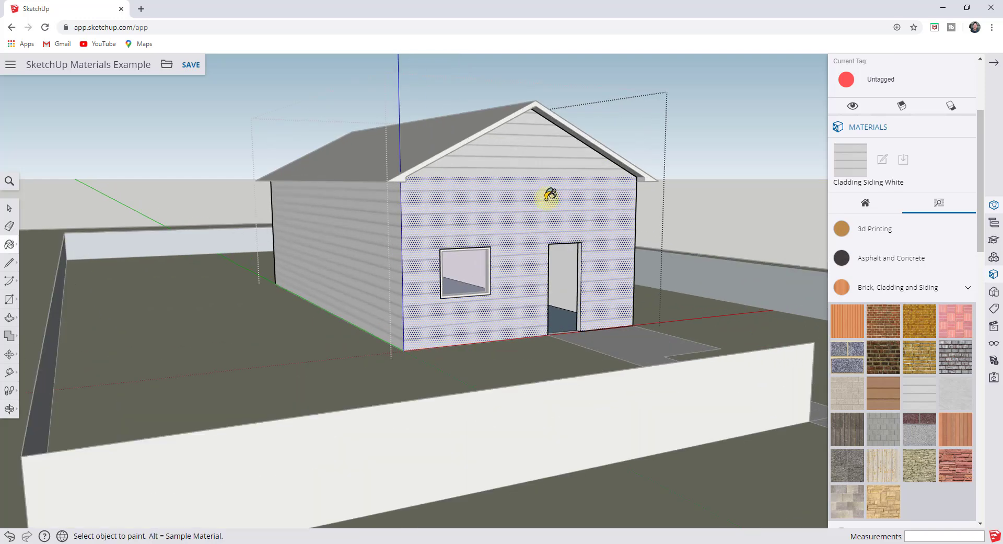
left_click(572, 204, "ctrl")
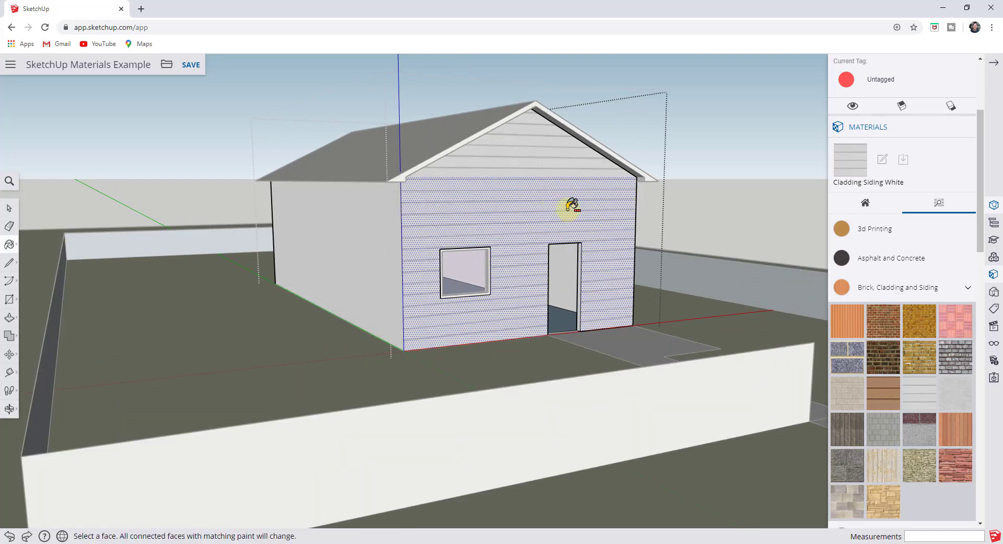
left_click(609, 213, "ctrl")
key("space")
left_click(695, 220)
Step: Select the closed walls group and paint it as a whole with Cladding Siding White
left_click(575, 215)
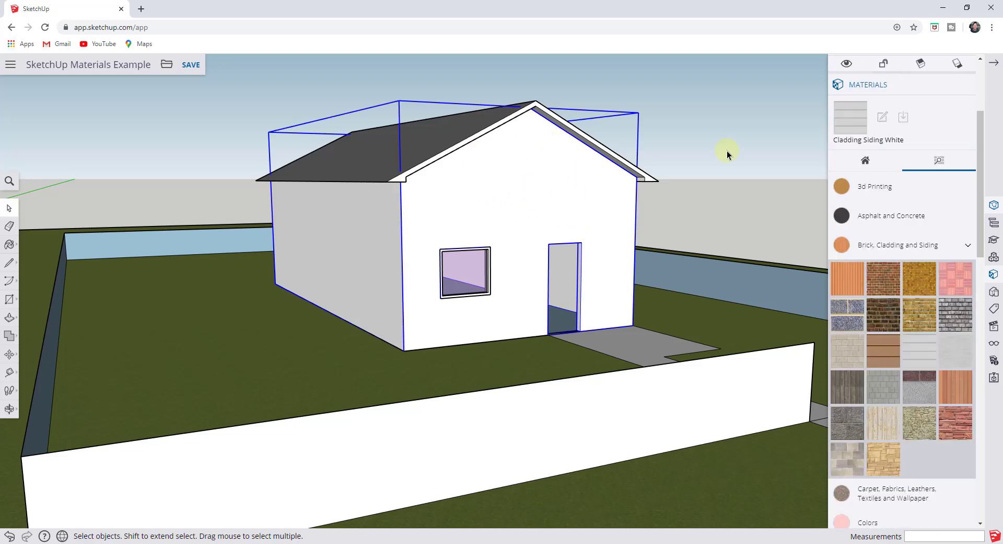
left_click(921, 351)
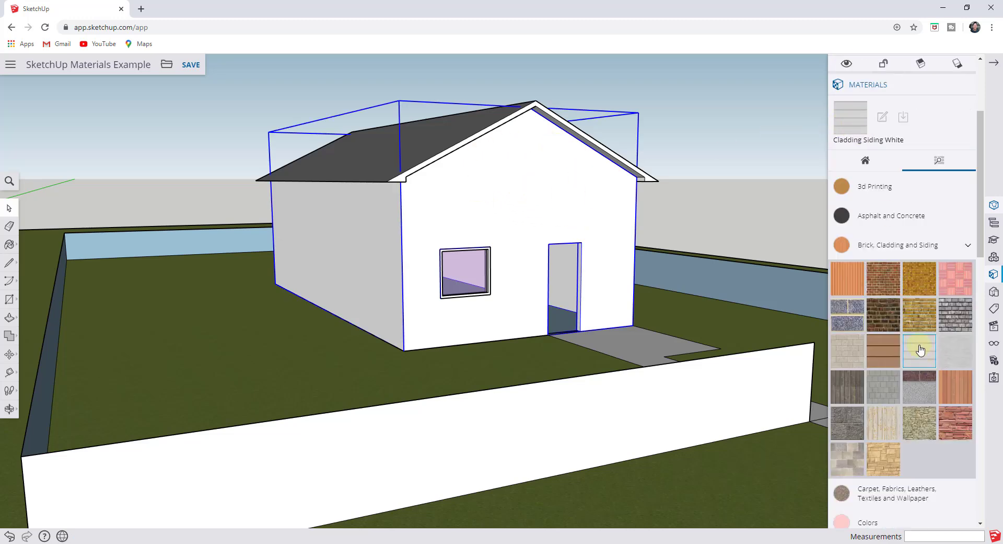
left_click(523, 201)
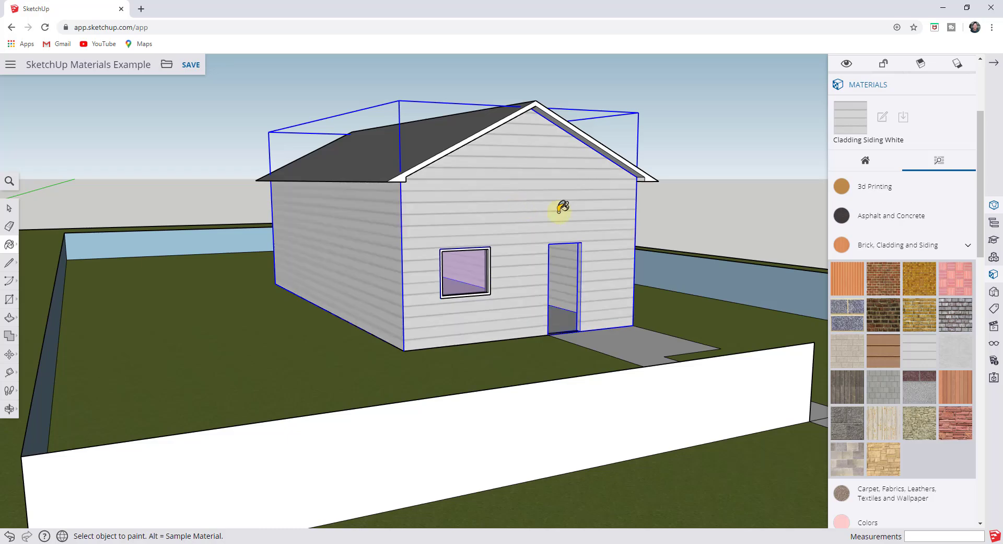
Step: Check the material assigned to the walls group and inspect the interior walls and floor through the door opening
mouse_move(665, 213)
middle_mouse_down()
mouse_move(320, 222)
mouse_move(534, 230)
mouse_move(735, 215)
mouse_move(647, 233)
mouse_move(601, 224)
middle_mouse_up()
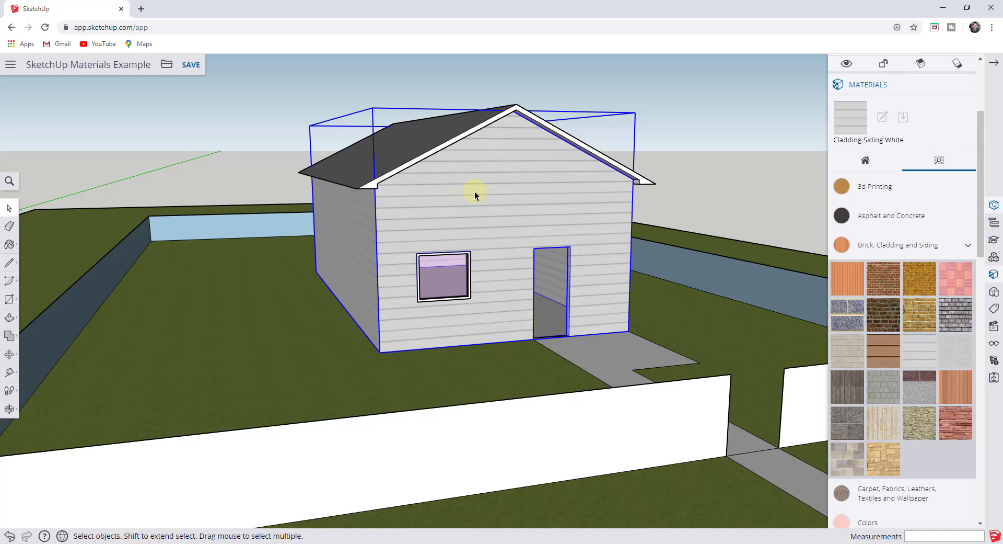
scroll(920, 206, "up", 3)
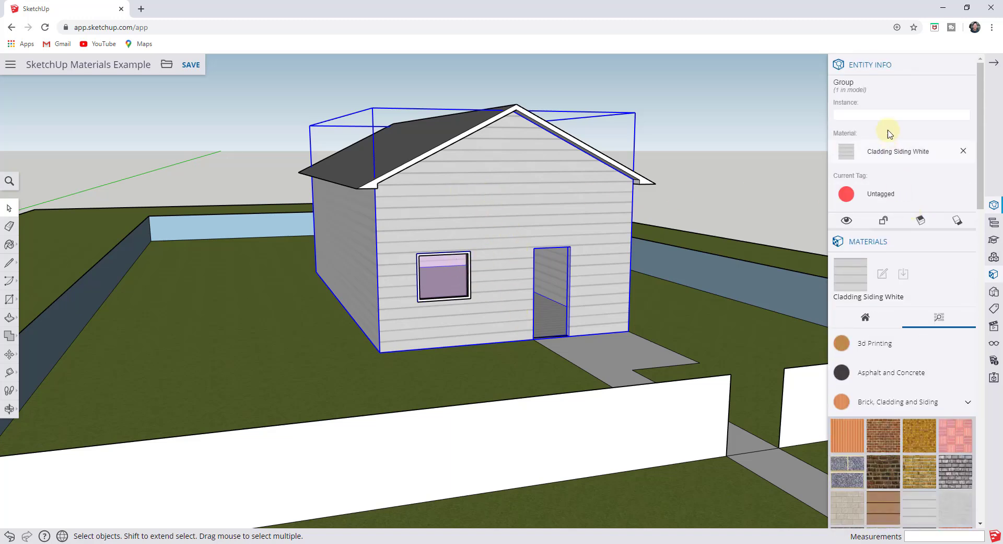
left_click(717, 183)
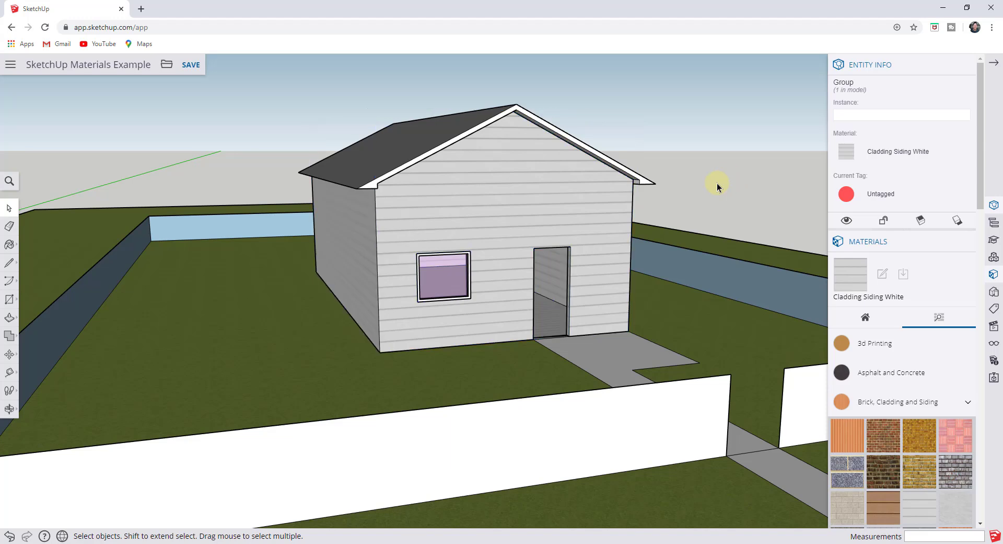
left_click(525, 202)
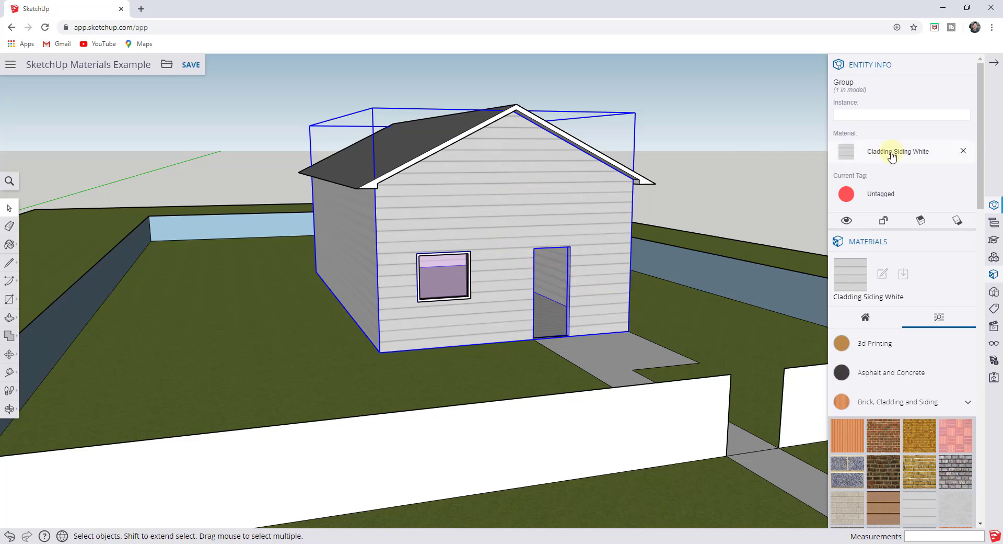
scroll(543, 264, "up", 5)
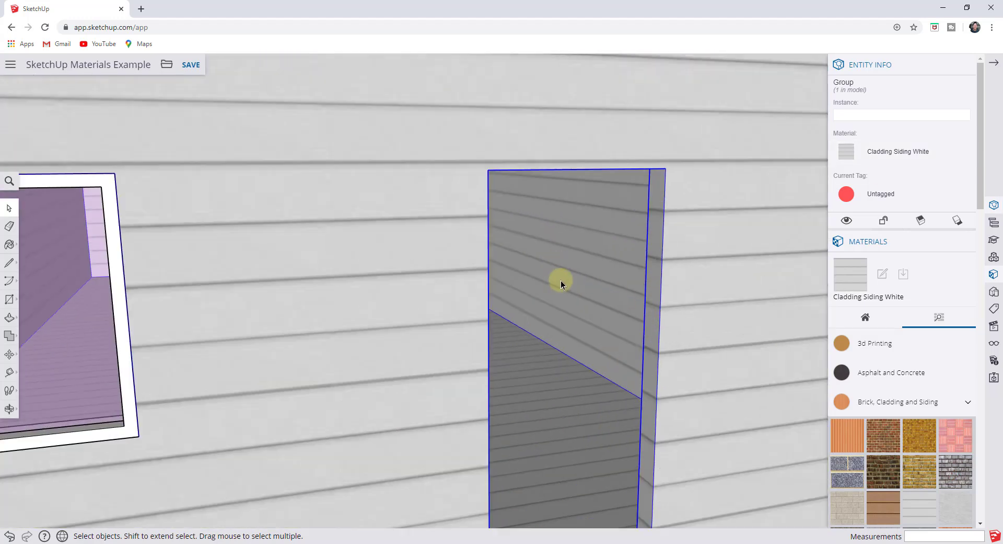
middle_click_drag(558, 280, 562, 253)
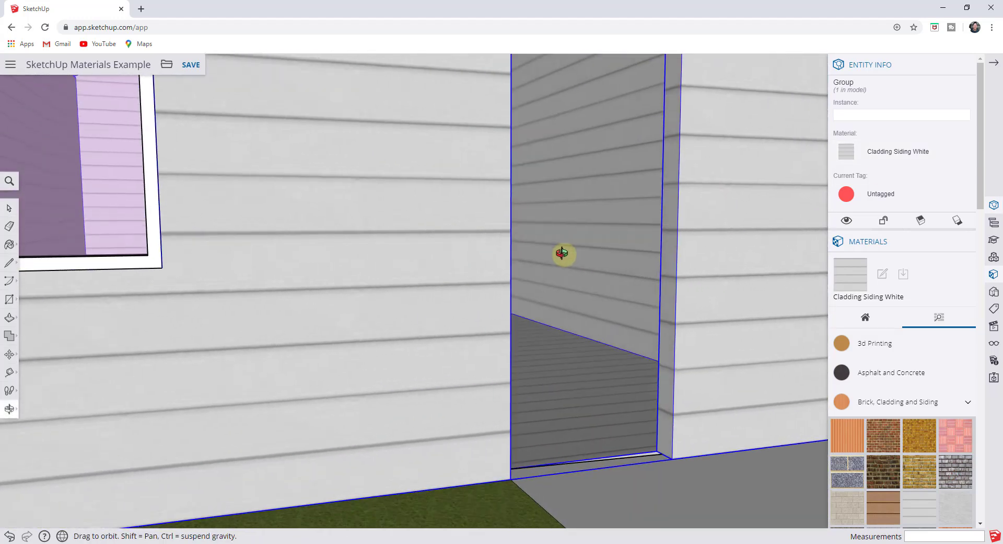
middle_click_drag(594, 402, 382, 405)
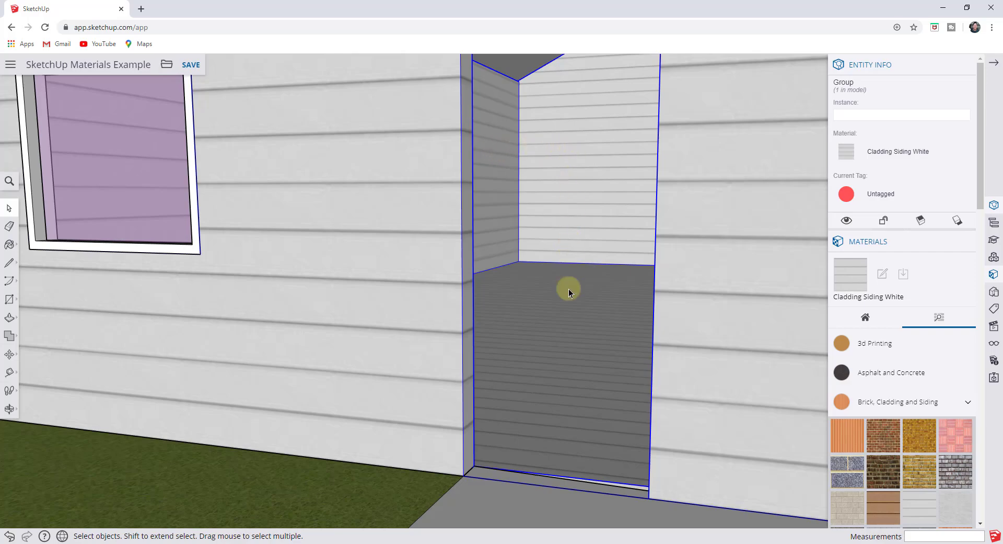
middle_click_drag(558, 343, 627, 344)
scroll(627, 345, "down", 8)
middle_click_drag(477, 342, 603, 327)
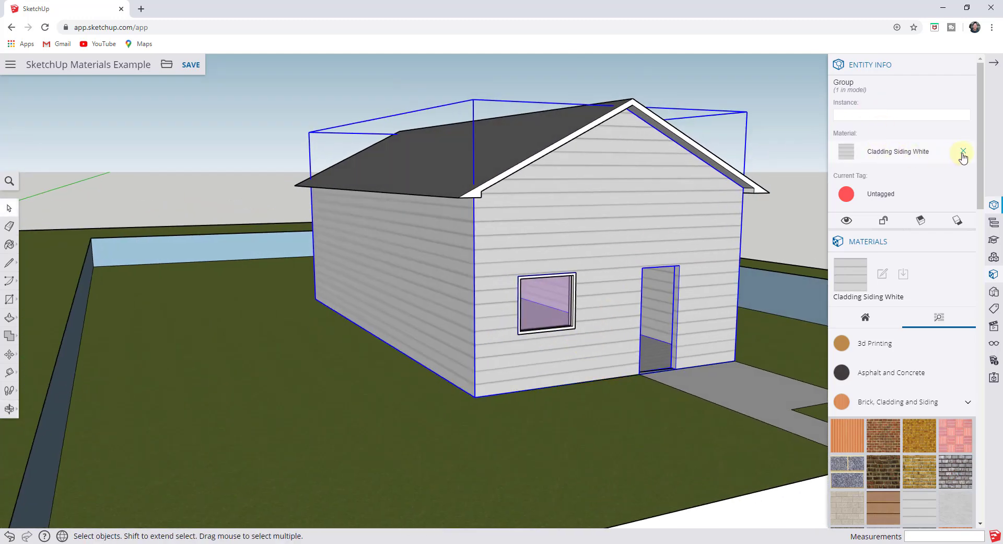
Step: Remove the Cladding Siding White material from the walls group
left_click(962, 152)
left_click(590, 333)
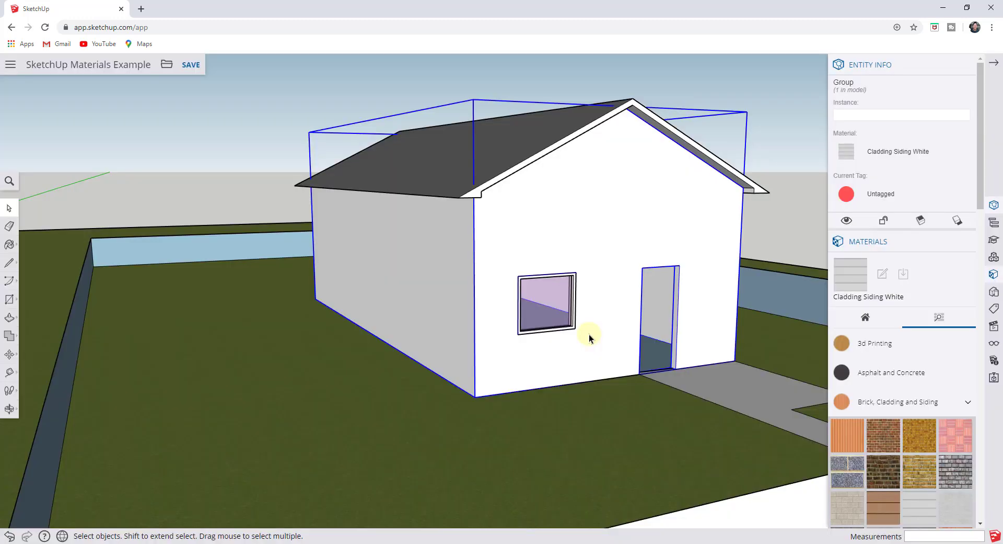
Step: Open the walls group for editing and paint only the exterior front, gable, side and rear faces with Cladding Siding White
double_click(654, 211)
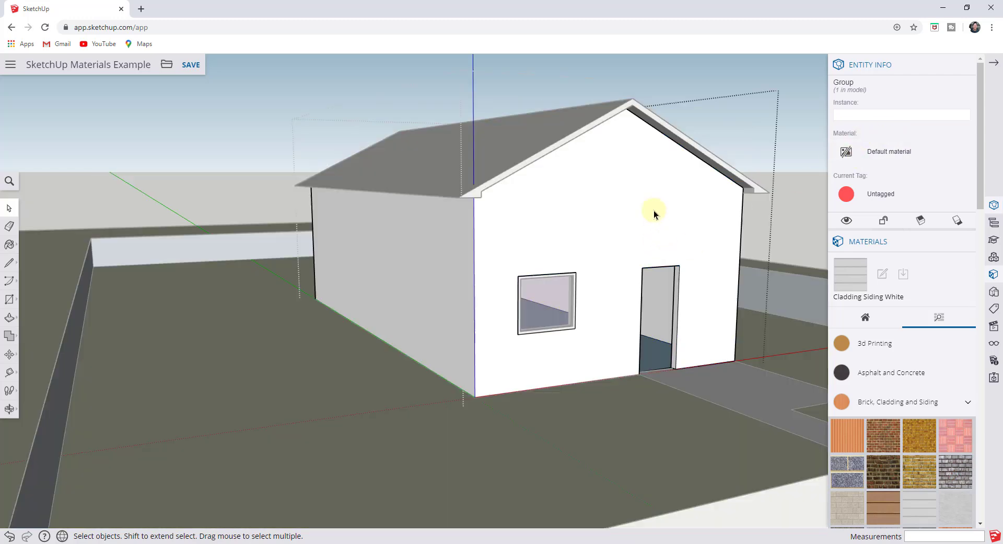
left_click(843, 277)
left_click(843, 281)
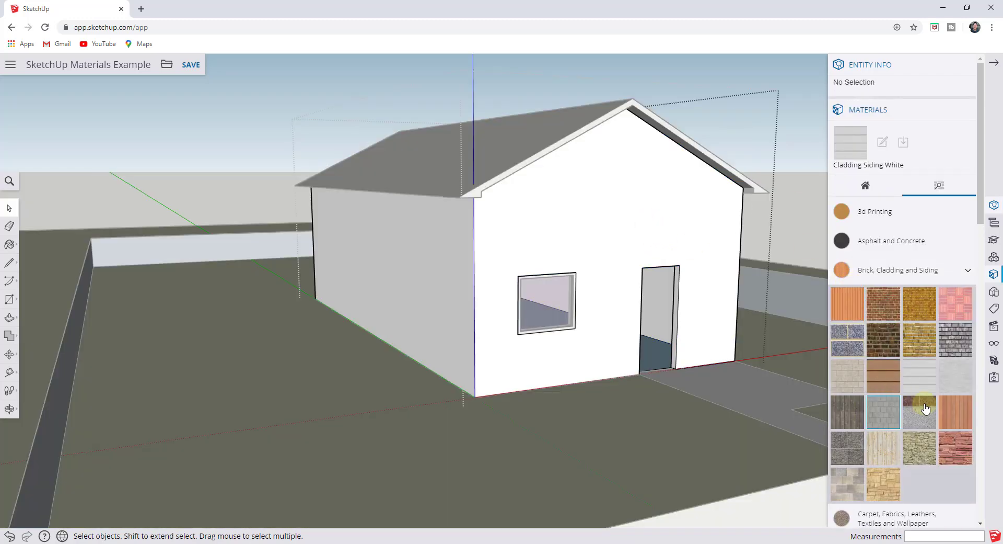
left_click(920, 375)
left_click(589, 277)
left_click(591, 162)
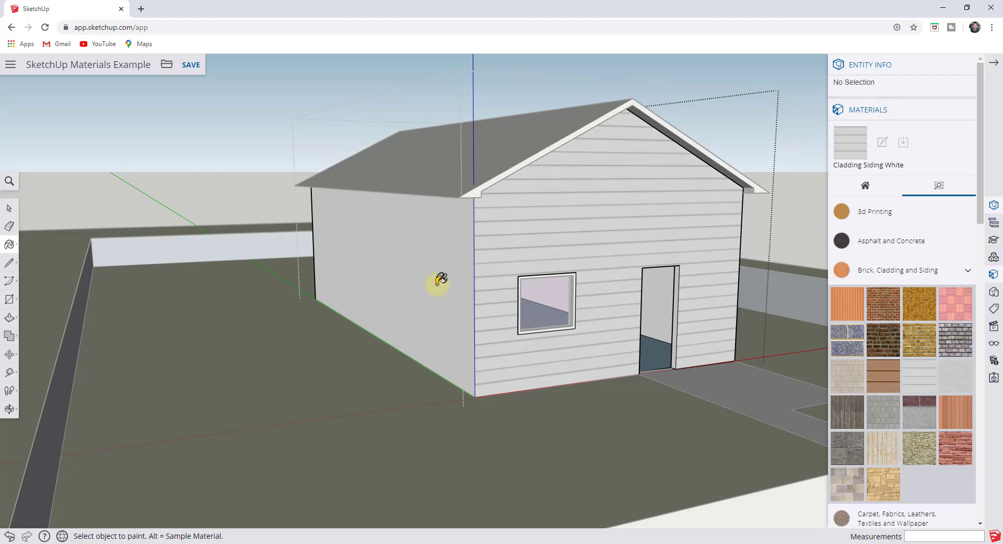
left_click(439, 280)
mouse_move(439, 280)
middle_mouse_down()
mouse_move(540, 235)
mouse_move(663, 230)
mouse_move(698, 241)
mouse_move(215, 258)
mouse_move(542, 260)
middle_mouse_up()
left_click(542, 260)
left_click(578, 198)
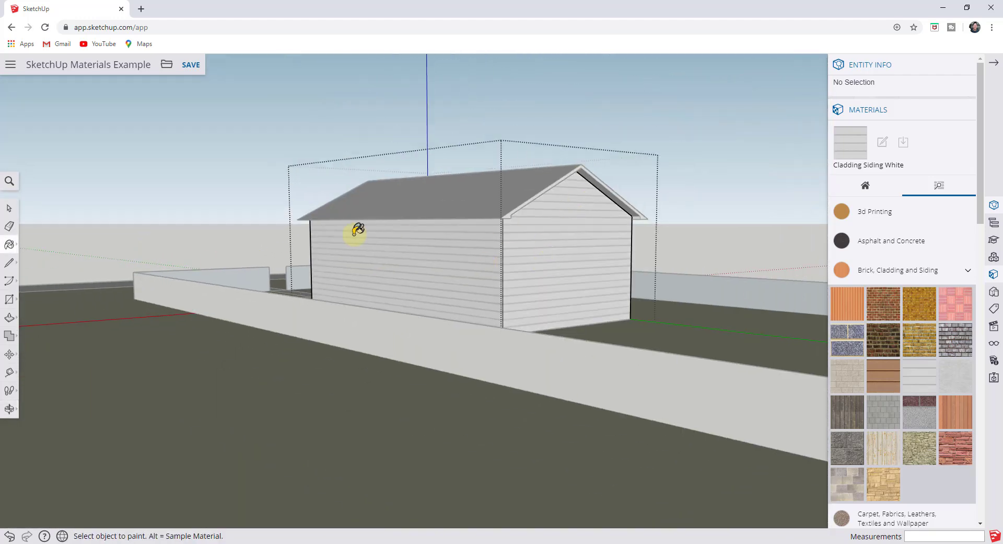
Step: Open the window group and examine the front and back materials of the glass pane and the material of its frame
mouse_move(354, 231)
middle_mouse_down()
mouse_move(777, 241)
mouse_move(699, 289)
middle_mouse_up()
scroll(489, 299, "up", 6)
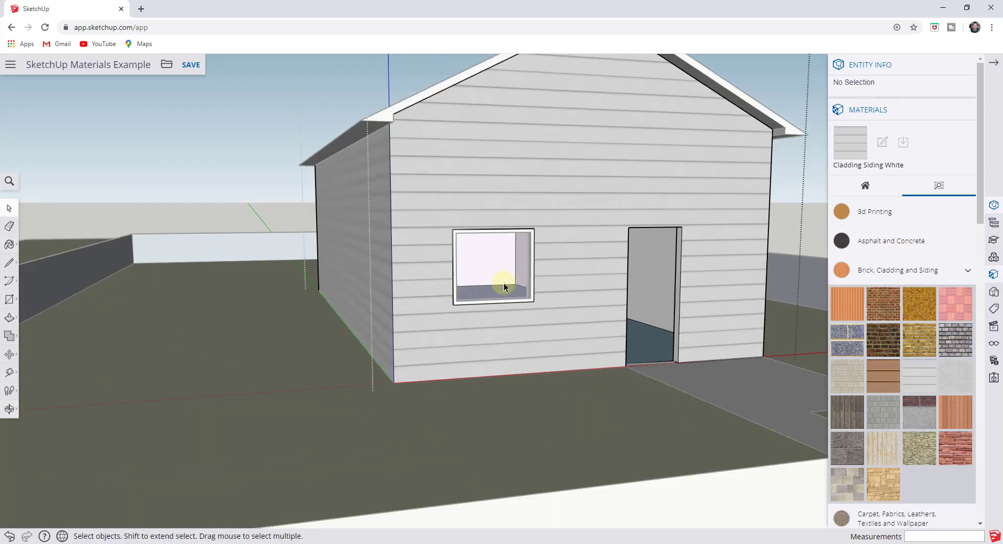
middle_click_drag(540, 271, 494, 299)
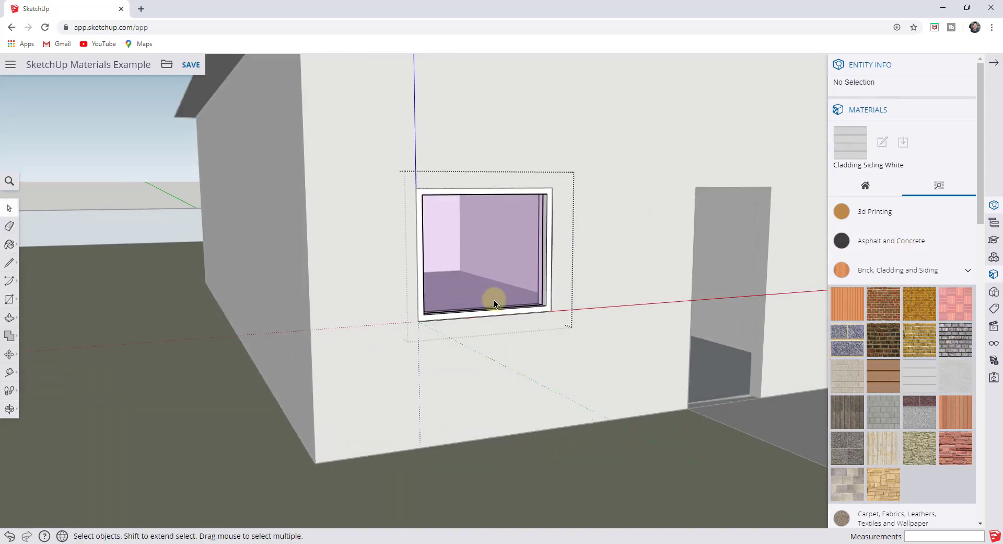
scroll(494, 299, "up", 3)
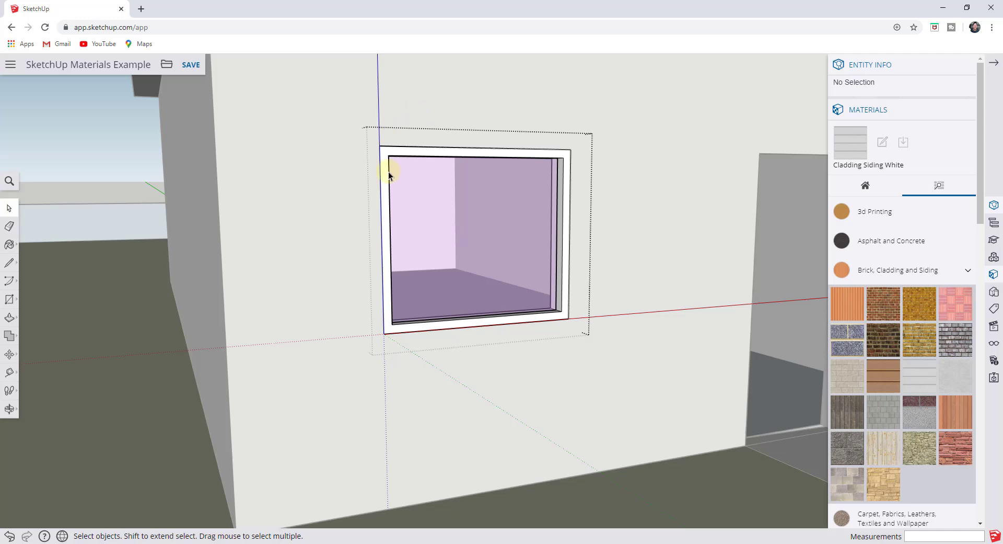
left_click(475, 233)
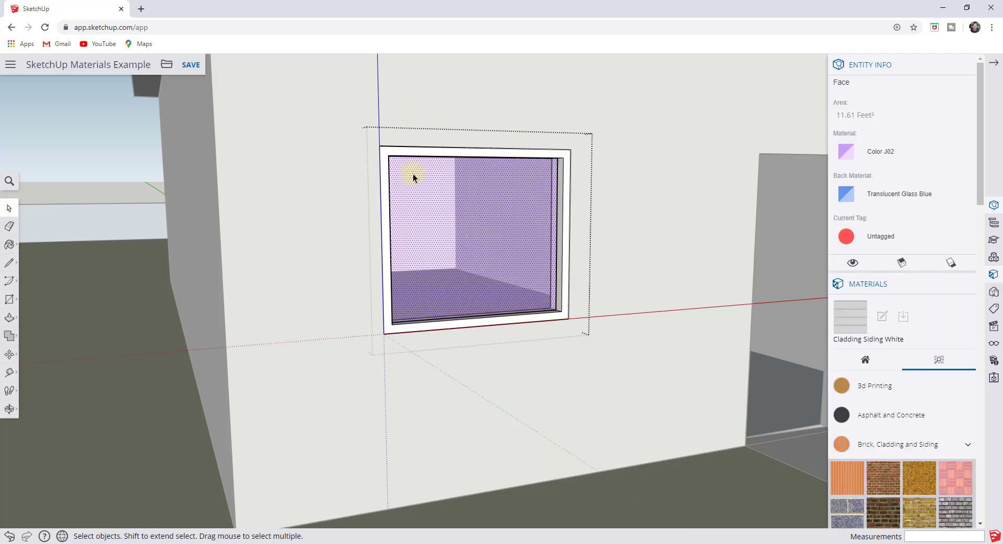
left_click(564, 213)
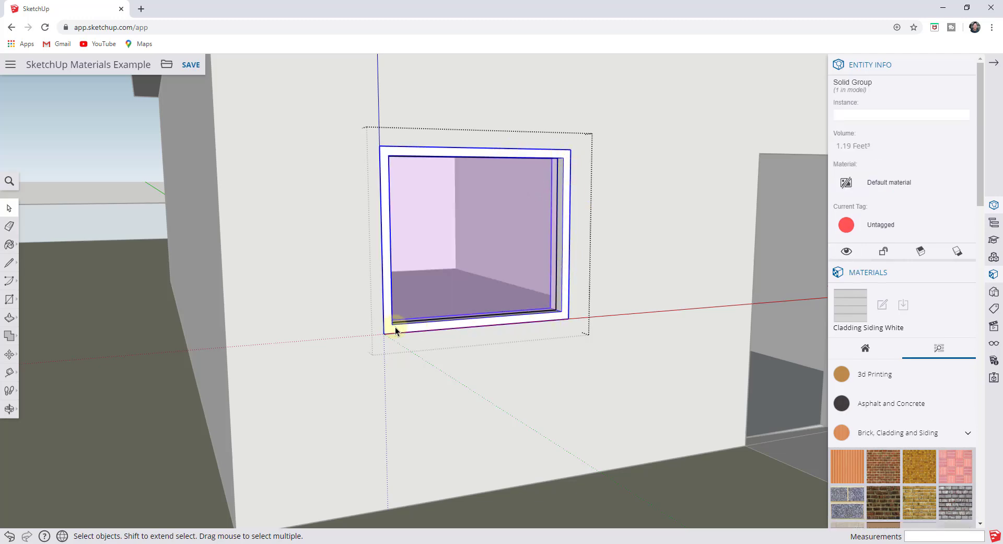
scroll(563, 253, "up", 6)
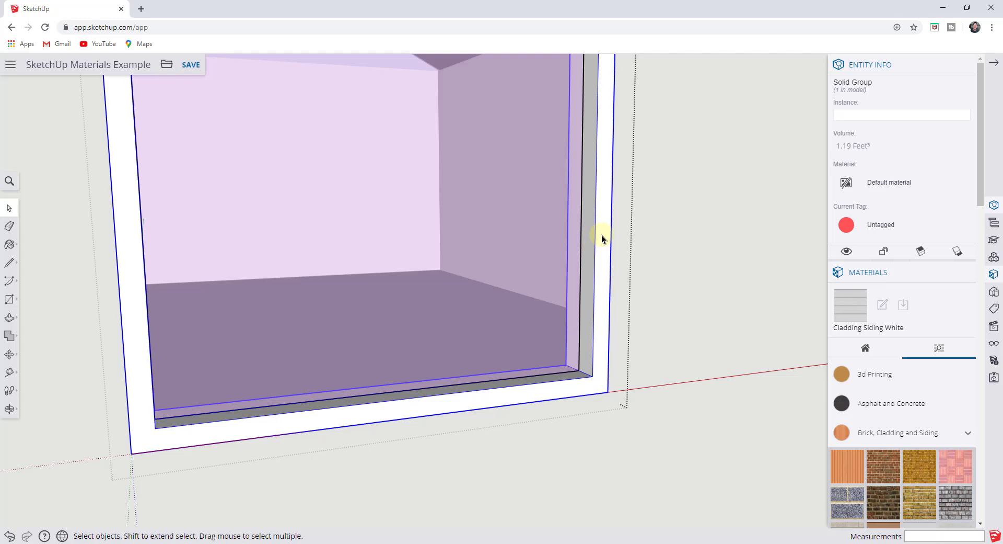
Step: Open the window frame group and check the front and back materials of its front face
double_click(601, 236)
left_click(598, 240)
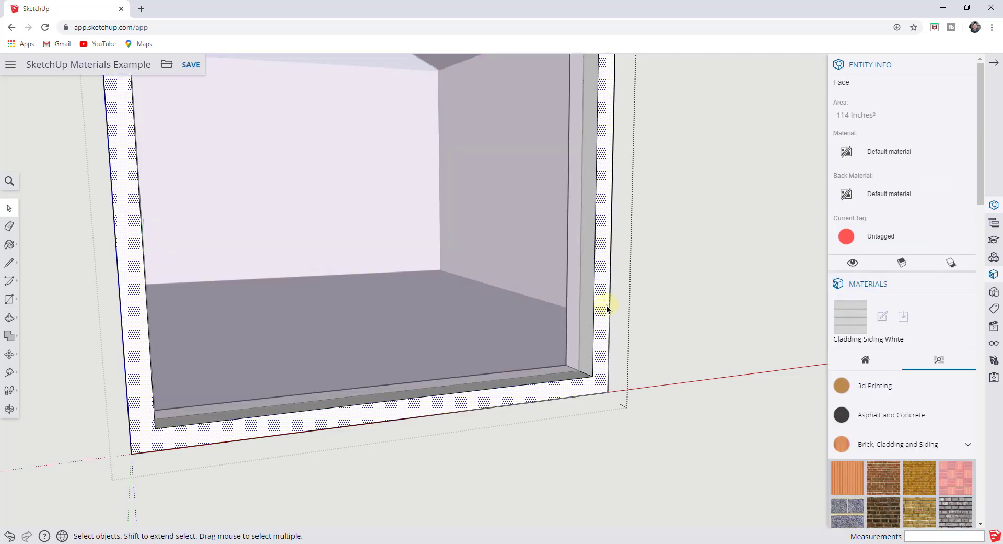
left_click(602, 364)
scroll(601, 366, "down", 5)
key("Escape")
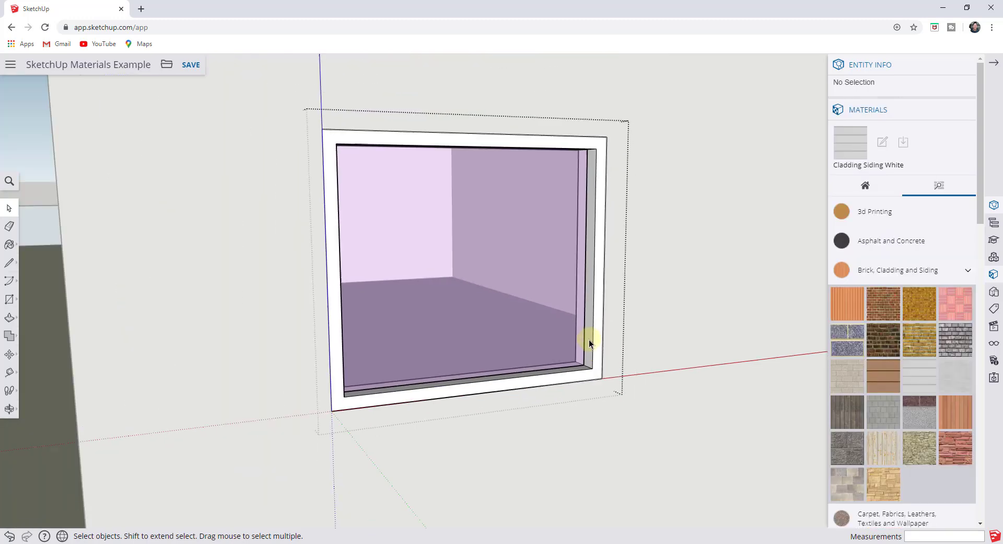
Step: Paint the whole window frame group with the library gray Color M04
left_click(605, 139)
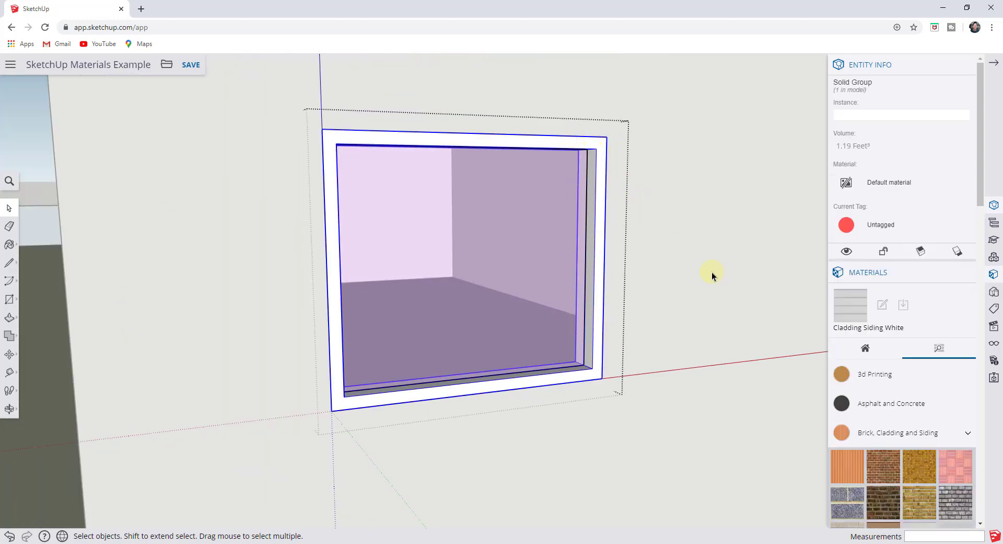
scroll(899, 418, "down", 2)
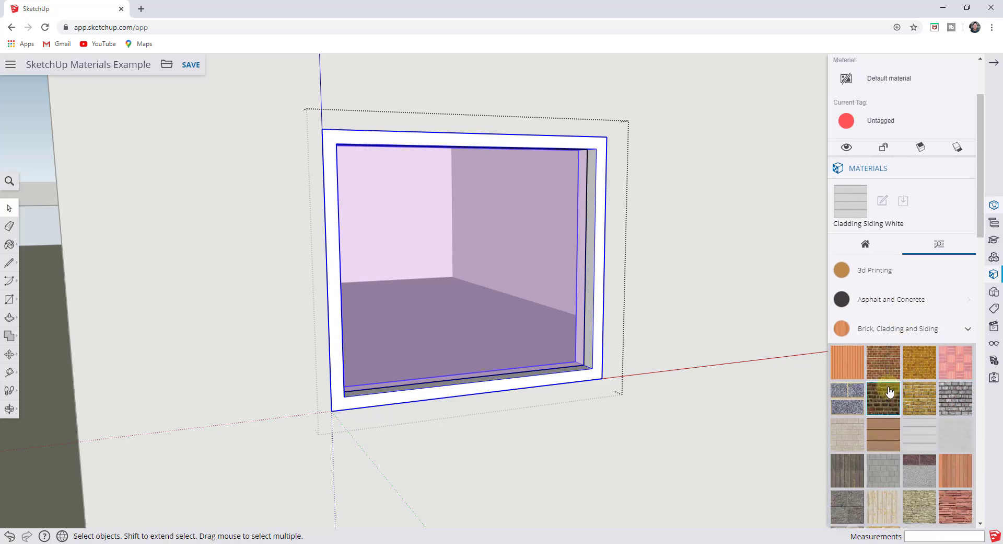
left_click(889, 337)
left_click(876, 389)
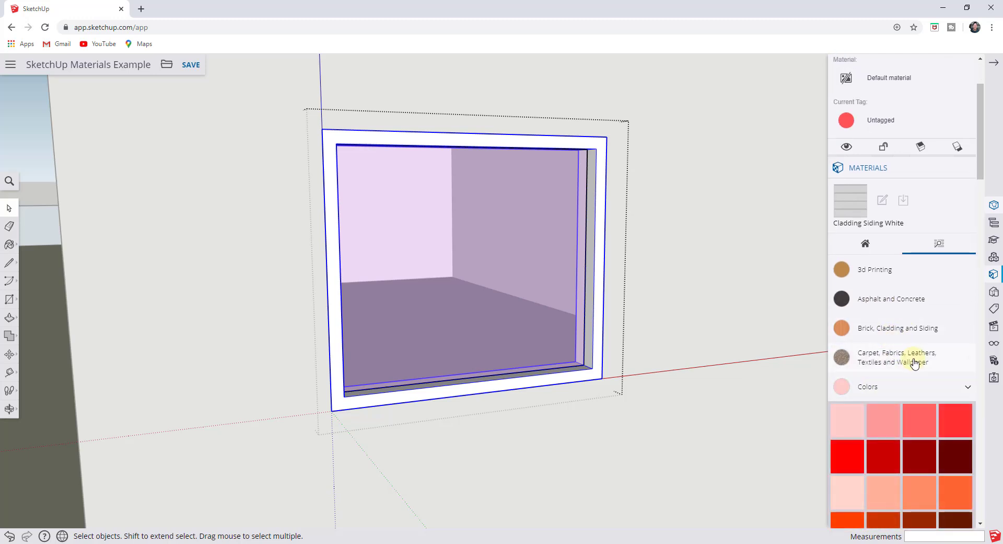
scroll(899, 361, "down", 5)
scroll(915, 364, "down", 15)
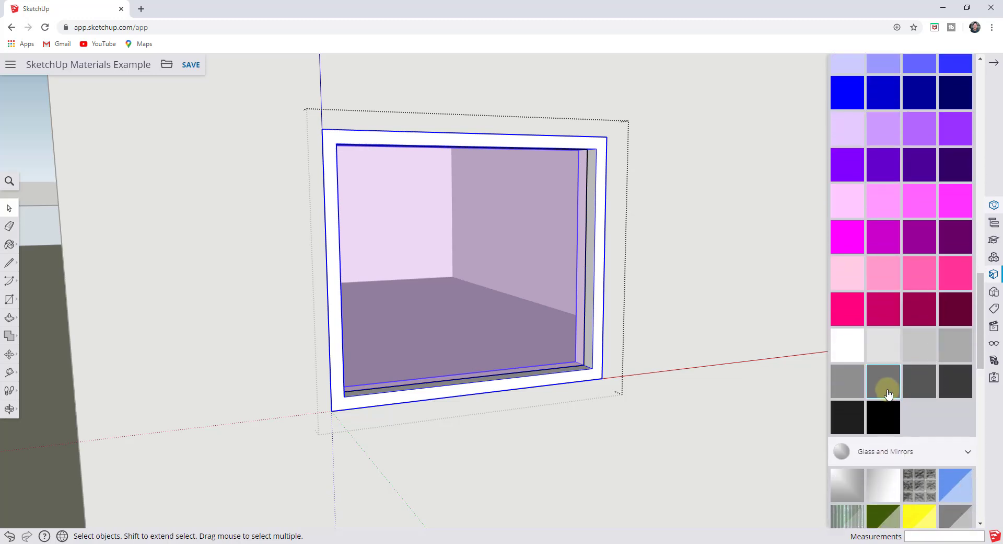
left_click(882, 385)
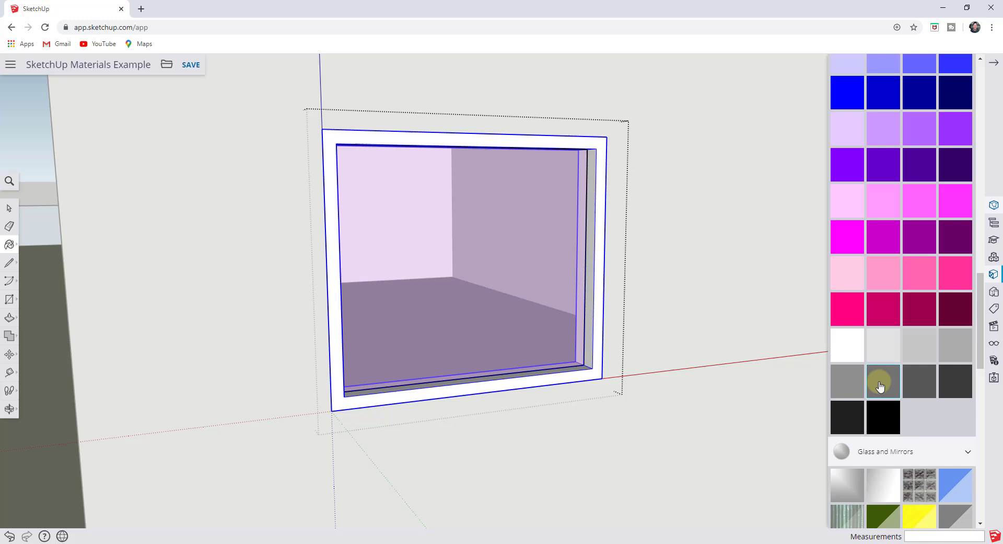
left_click(601, 272)
key("space")
scroll(604, 256, "up", 3)
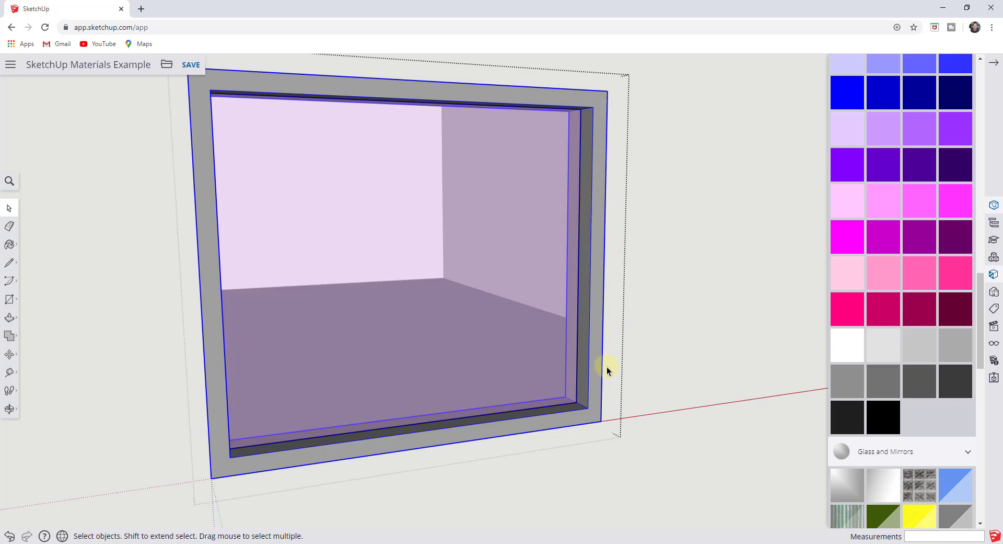
Step: Collapse the expanded material library categories, including Colors, Glass and Mirrors, and Tile, leaving a plain category list
scroll(607, 366, "down", 10)
scroll(287, 184, "down", 5)
middle_click_drag(287, 184, 468, 257)
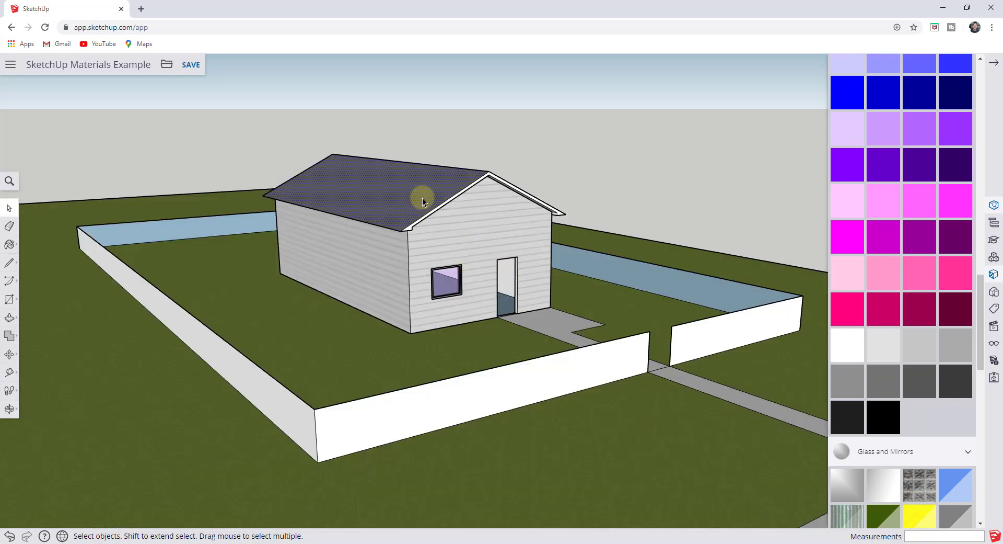
scroll(362, 185, "up", 3)
middle_click_drag(358, 183, 483, 294)
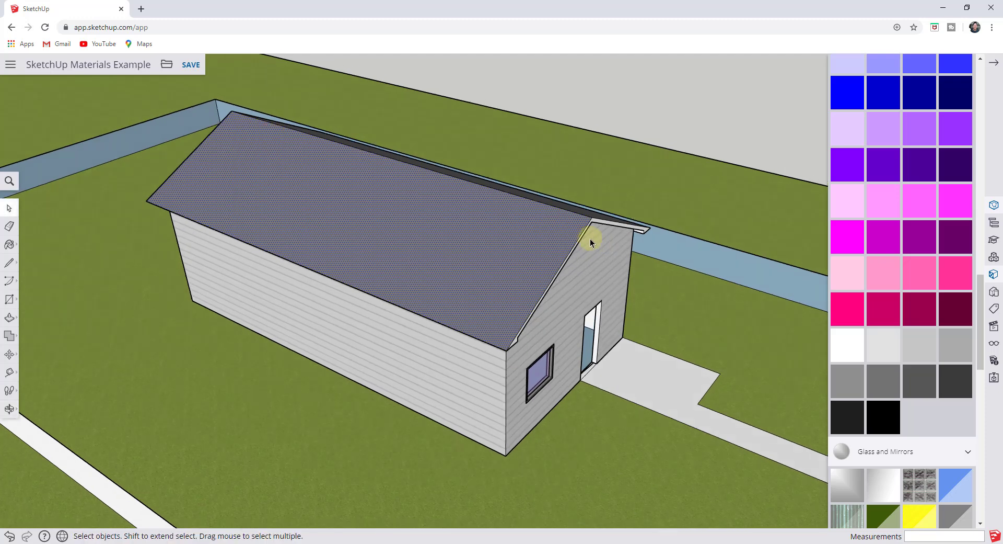
scroll(883, 249, "up", 15)
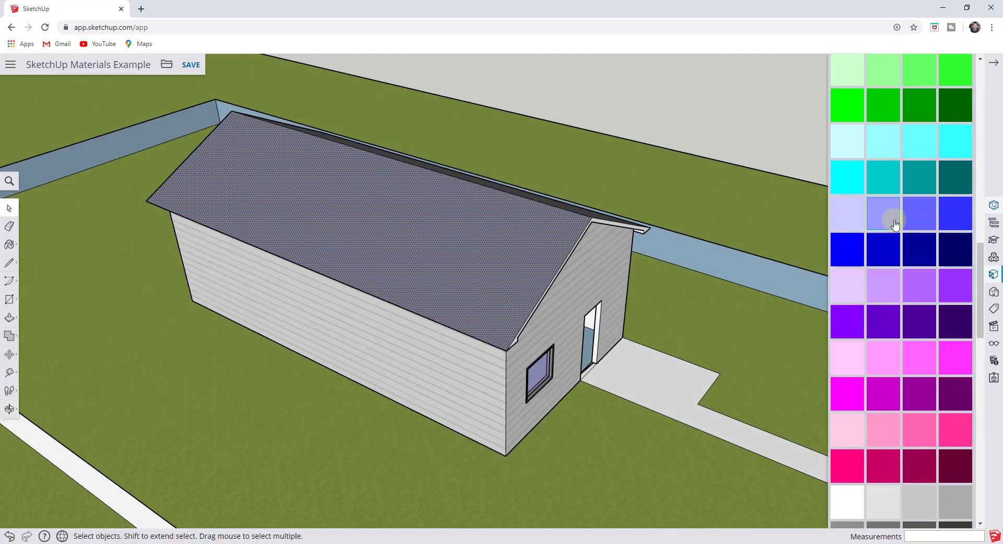
scroll(899, 272, "down", 4)
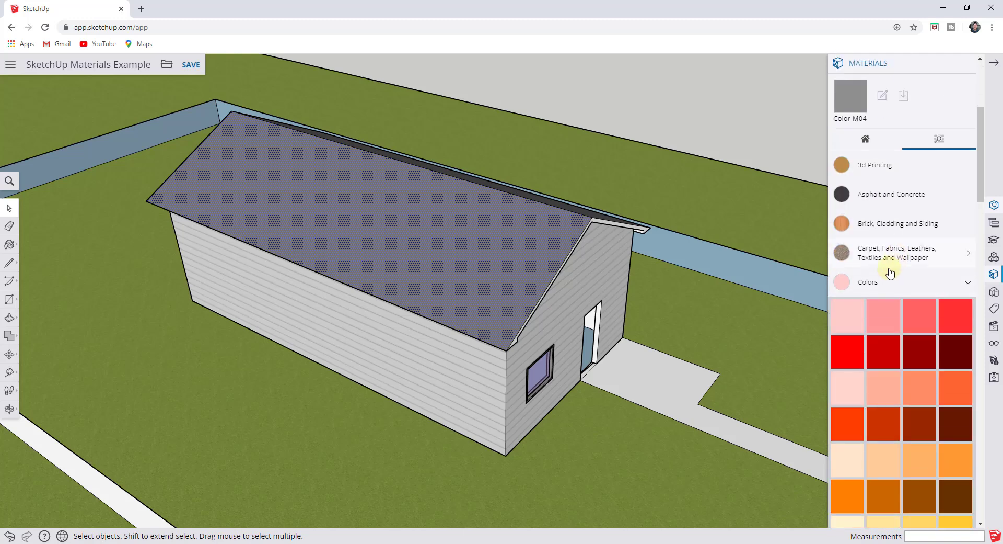
left_click(889, 279)
left_click(886, 311)
scroll(886, 235, "down", 3)
left_click(889, 157)
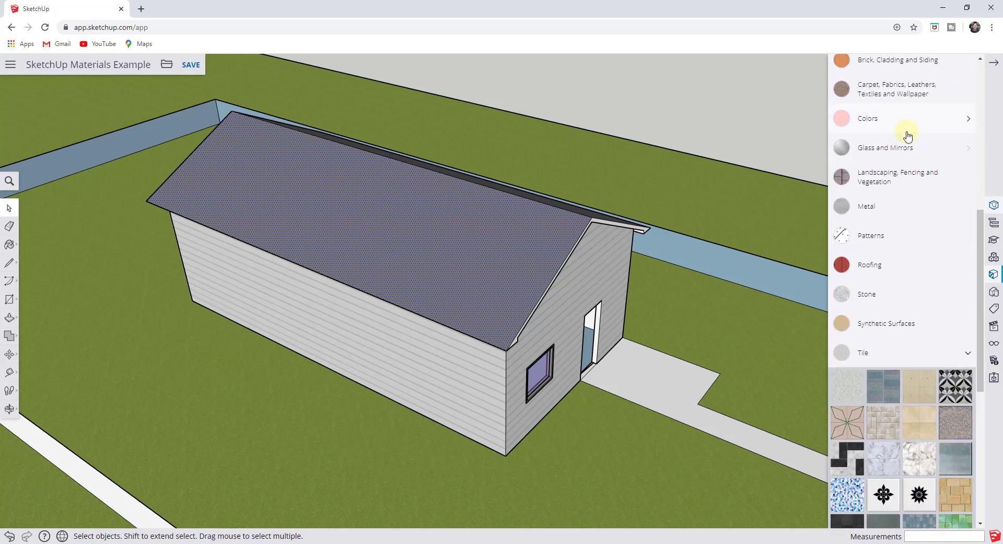
scroll(888, 141, "down", 4)
left_click(885, 150)
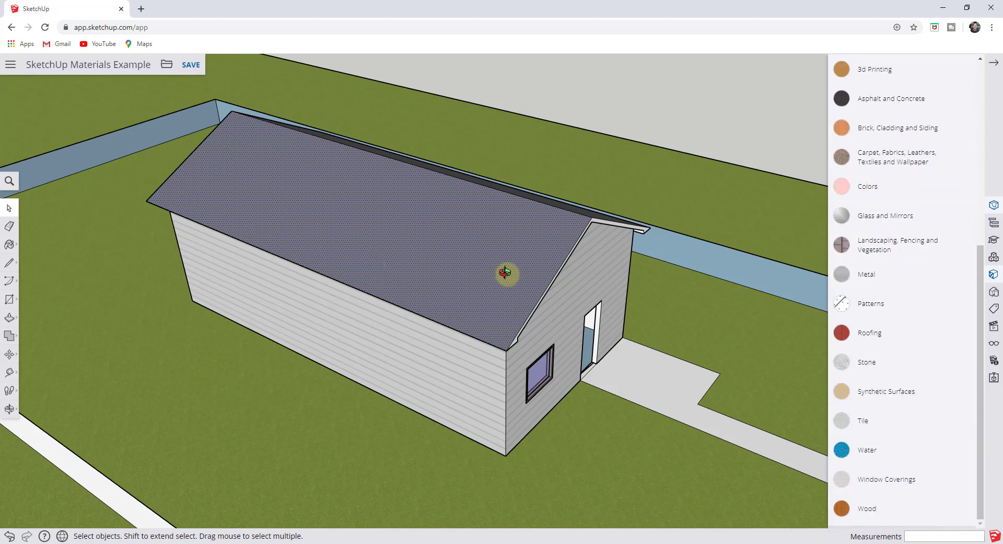
Step: Paint the large roof slope with Roofing Shingles Asphalt from the Roofing materials and inspect the texture's scale
middle_click_drag(506, 272, 495, 233)
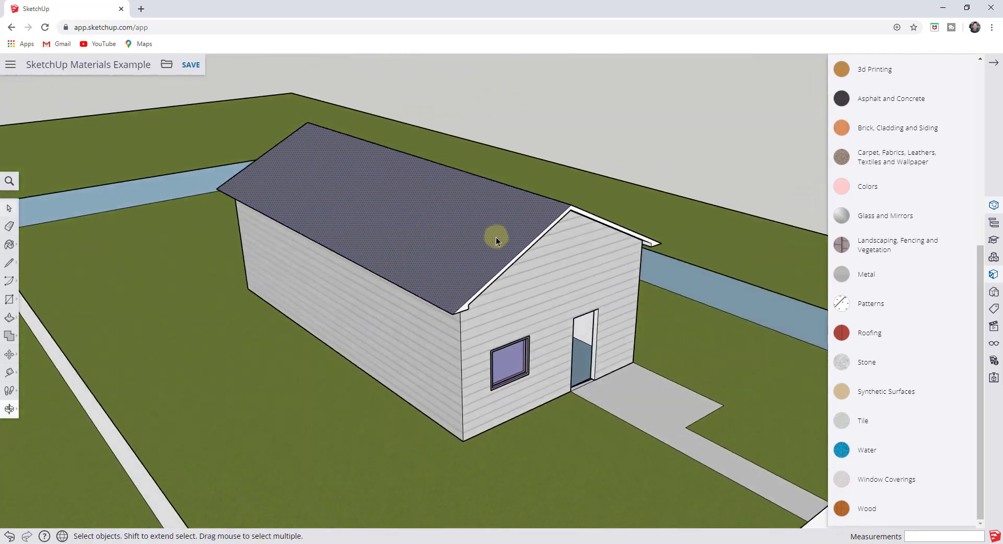
scroll(542, 224, "up", 2)
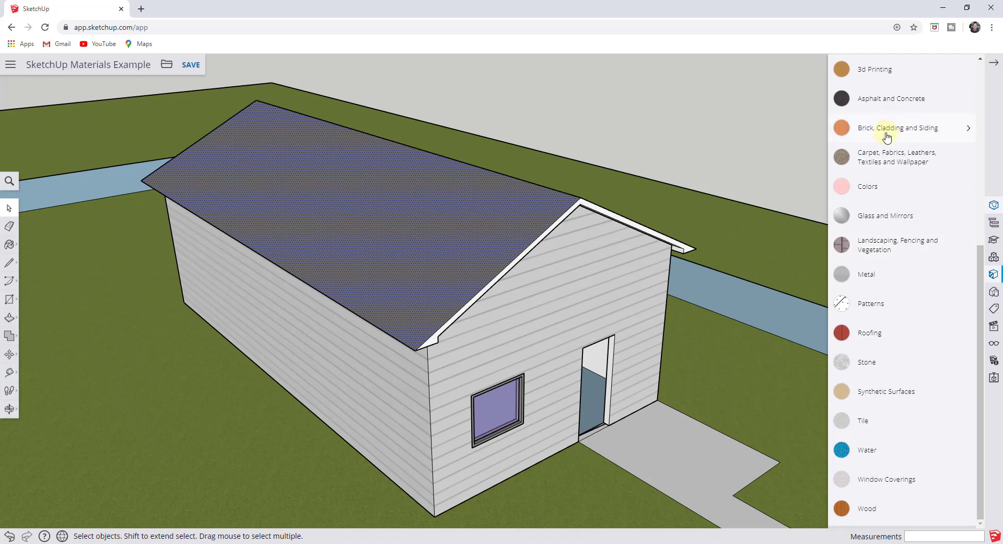
left_click(887, 332)
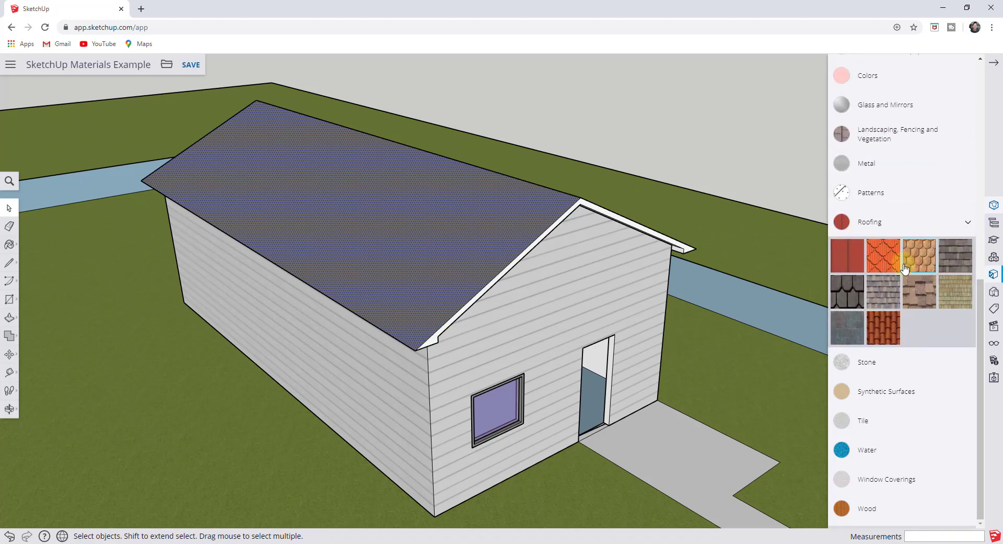
left_click(952, 259)
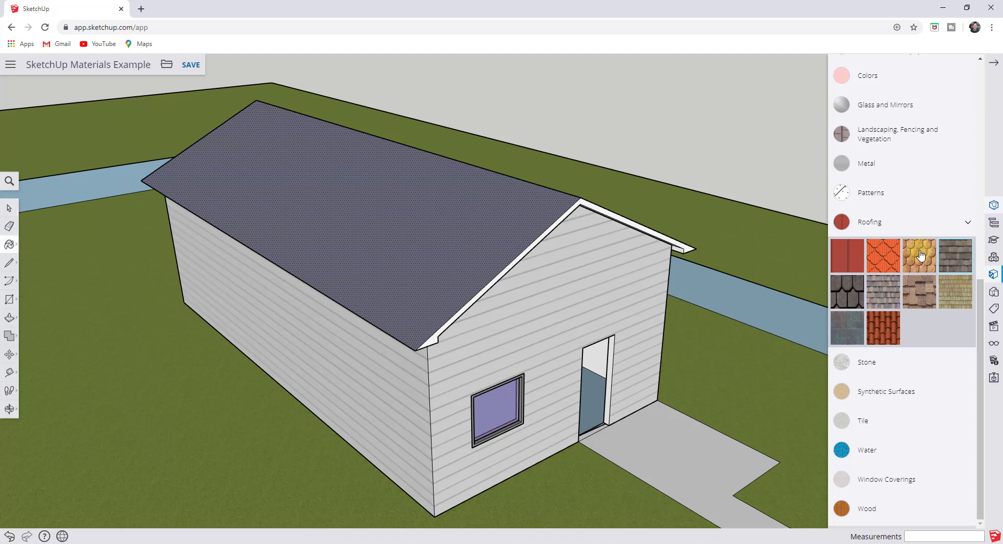
left_click(447, 216)
mouse_move(409, 223)
middle_mouse_down()
mouse_move(517, 237)
mouse_move(485, 230)
middle_mouse_up()
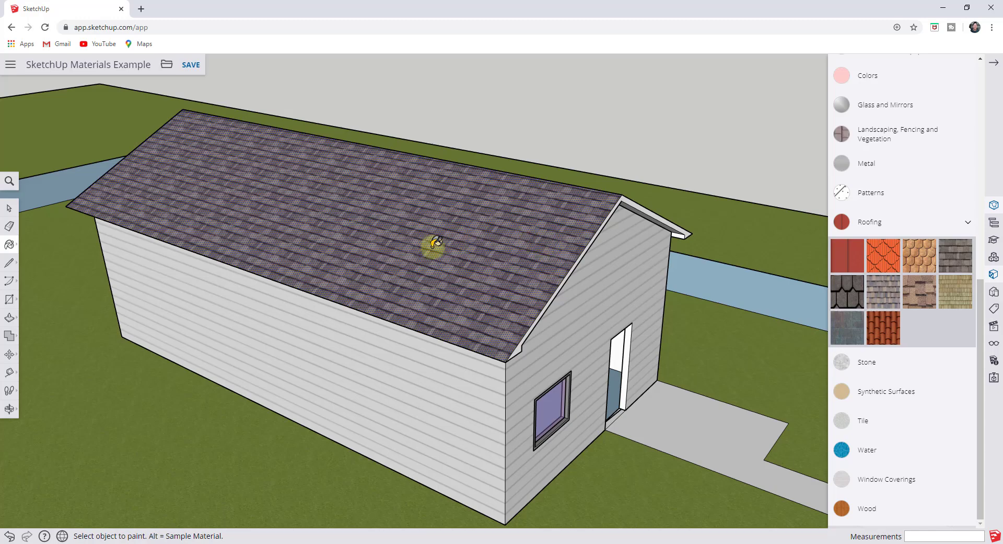
scroll(444, 243, "down", 3)
scroll(335, 230, "up", 3)
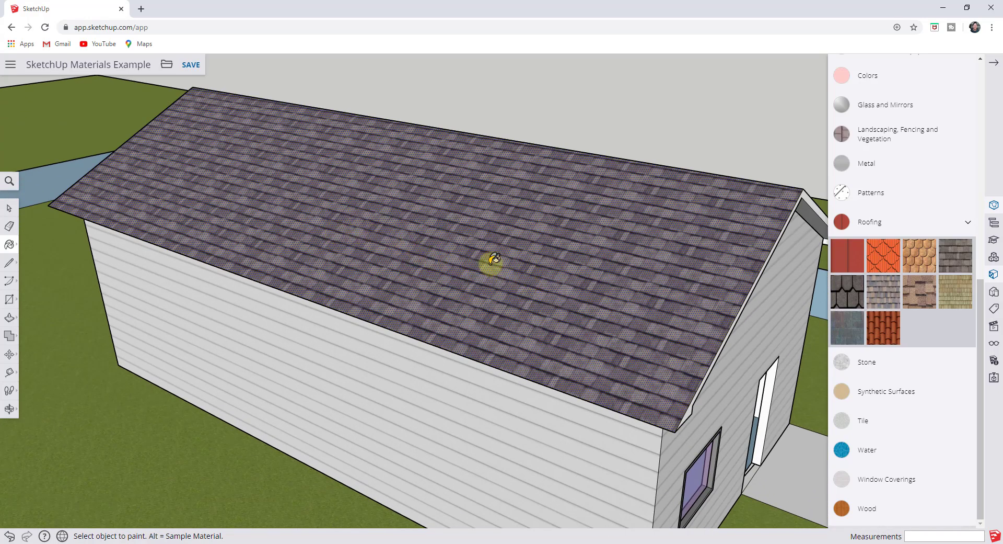
scroll(449, 264, "down", 2)
middle_click_drag(435, 266, 504, 251)
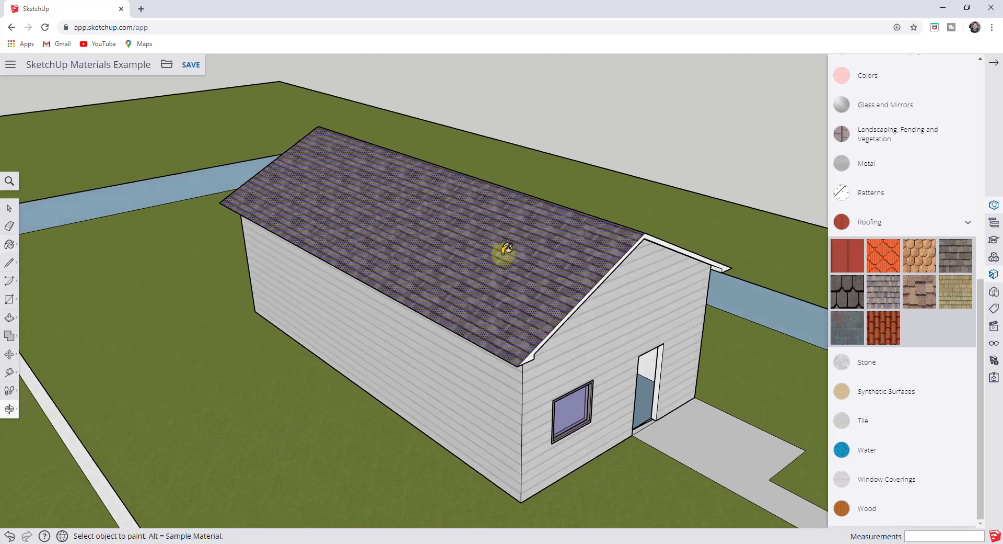
Step: Edit the in-model Roofing Shingles Asphalt material and set its texture width to 4' with the aspect ratio locked
left_click(952, 255)
scroll(919, 261, "up", 6)
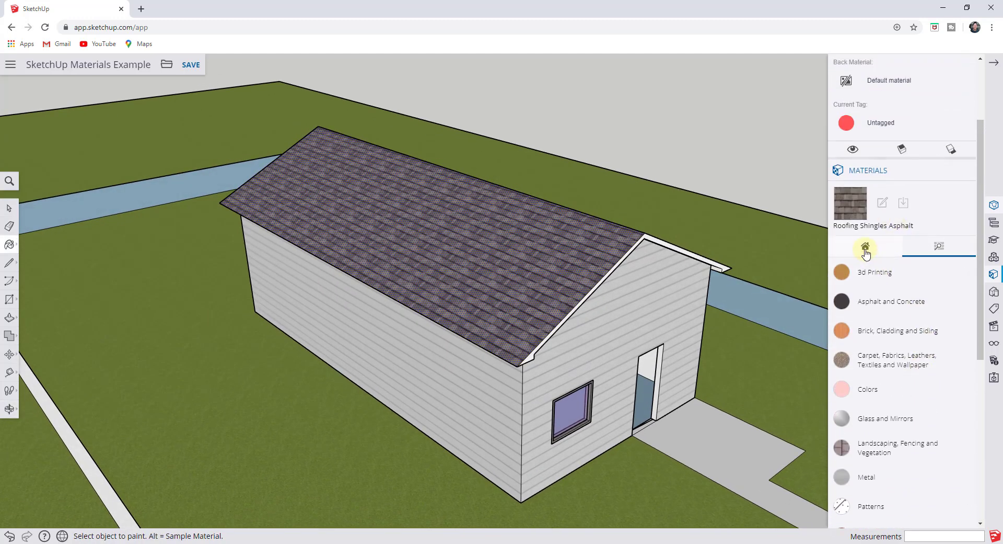
left_click(866, 249)
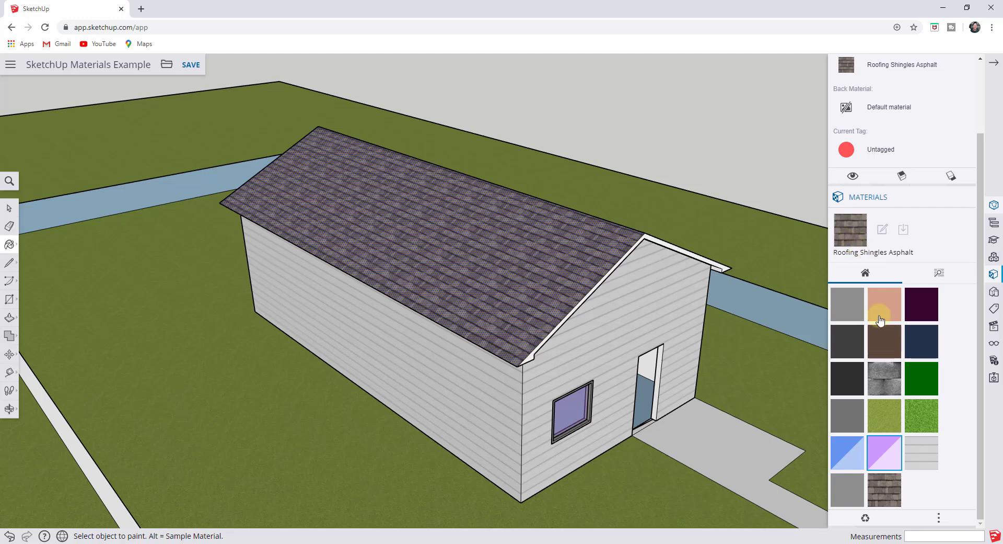
left_click(883, 229)
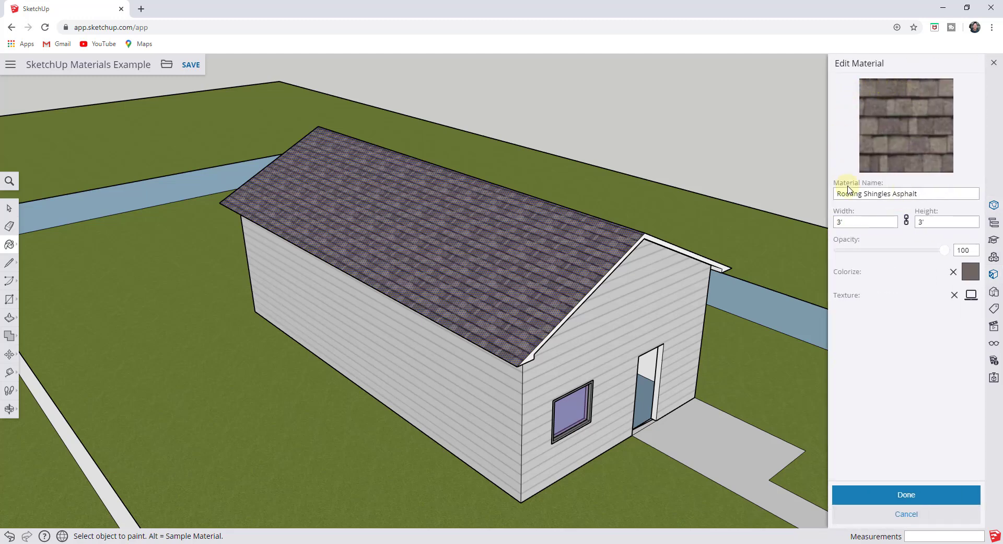
left_click(859, 222)
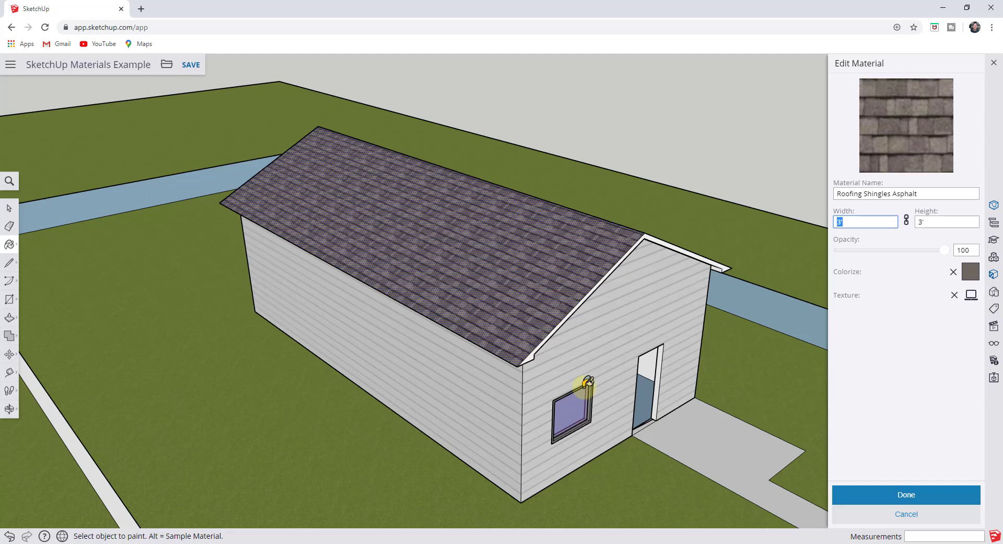
key("Return")
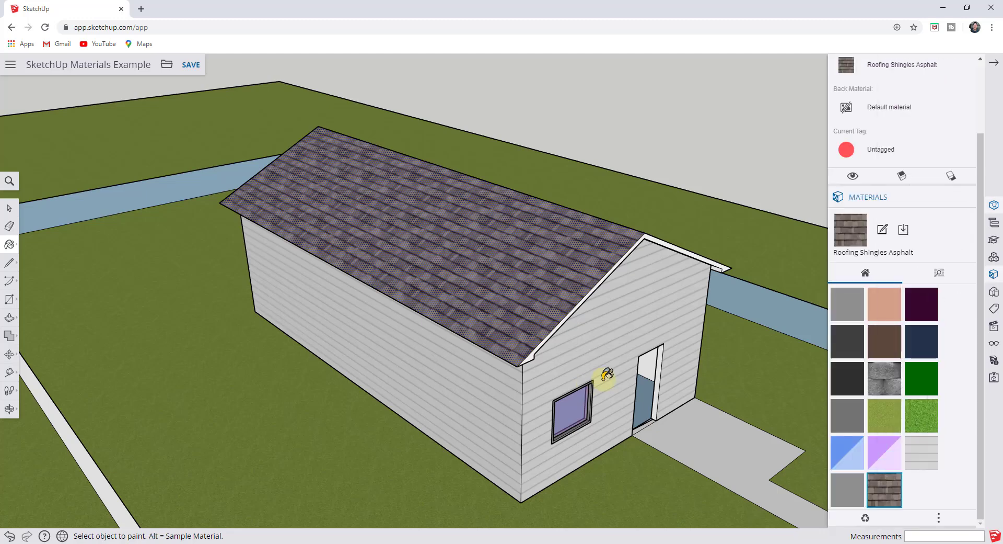
Step: Enlarge the Roofing Shingles Asphalt texture to 5' wide by 5' high
left_click(883, 230)
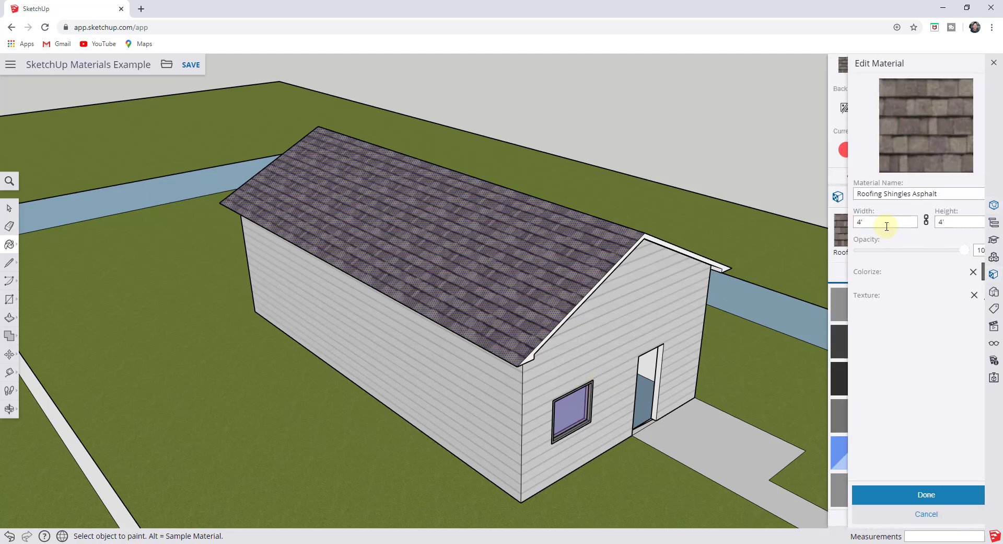
left_click(851, 220)
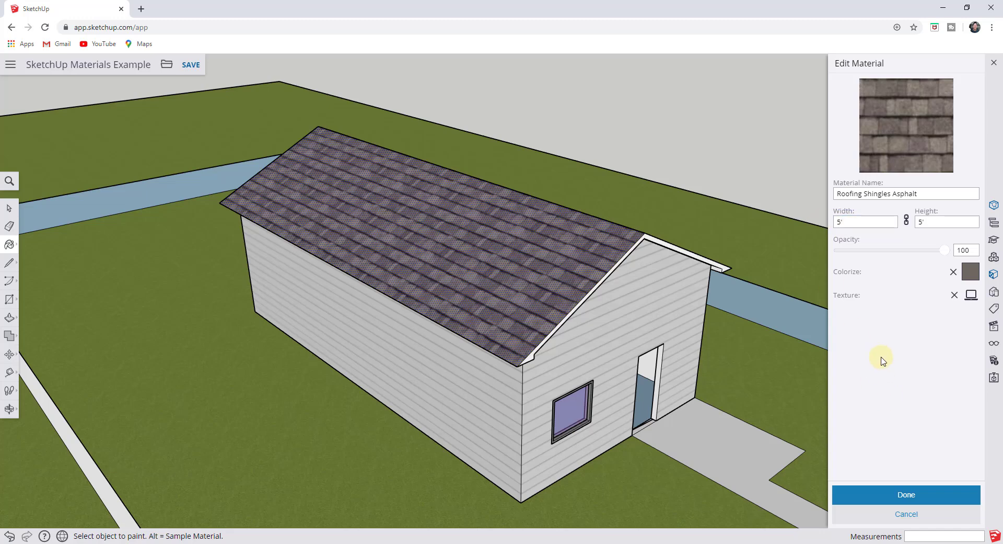
left_click(542, 265)
Step: Unlock the shingle texture's aspect ratio and stretch only its width to 10'
left_click(883, 229)
left_click(908, 227)
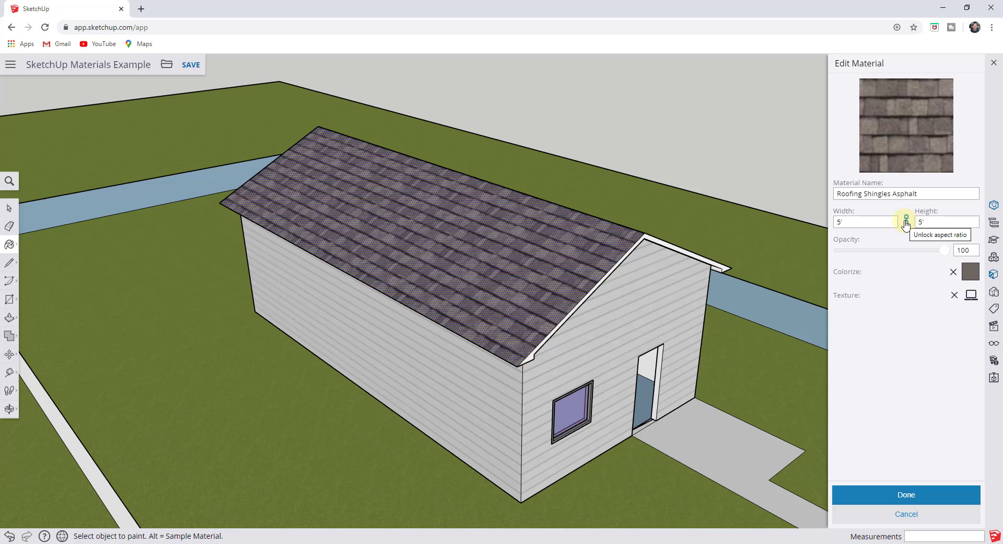
left_click(907, 225)
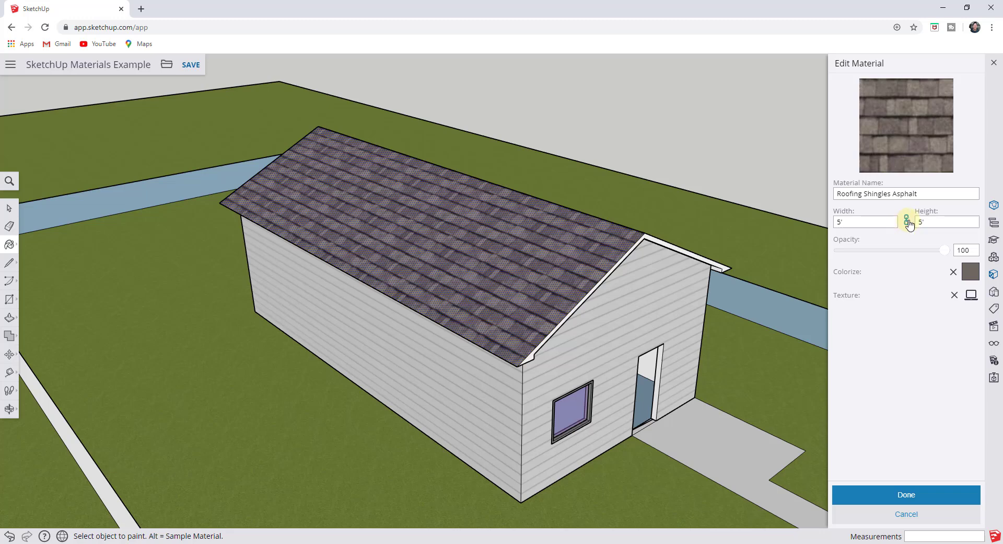
left_click(892, 222)
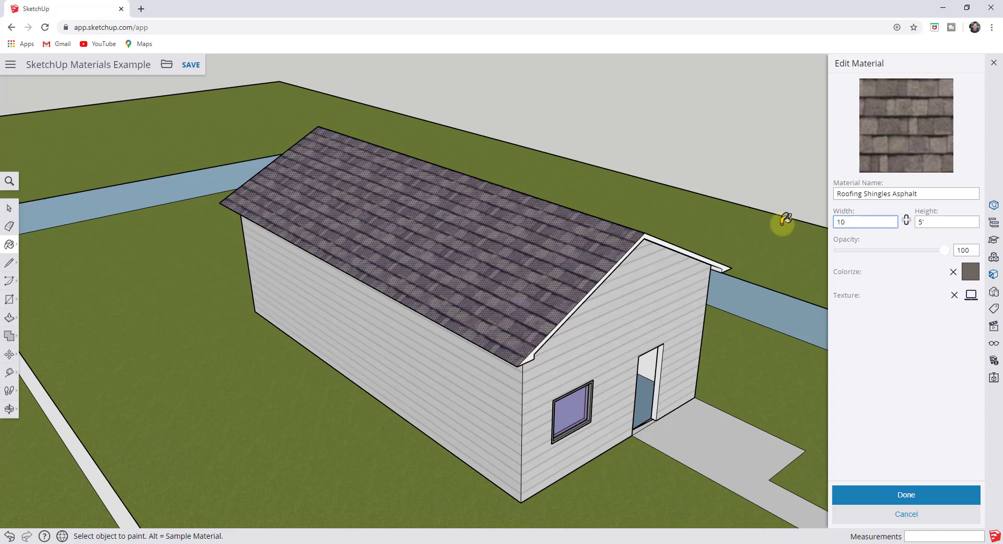
type("10'")
key("Return")
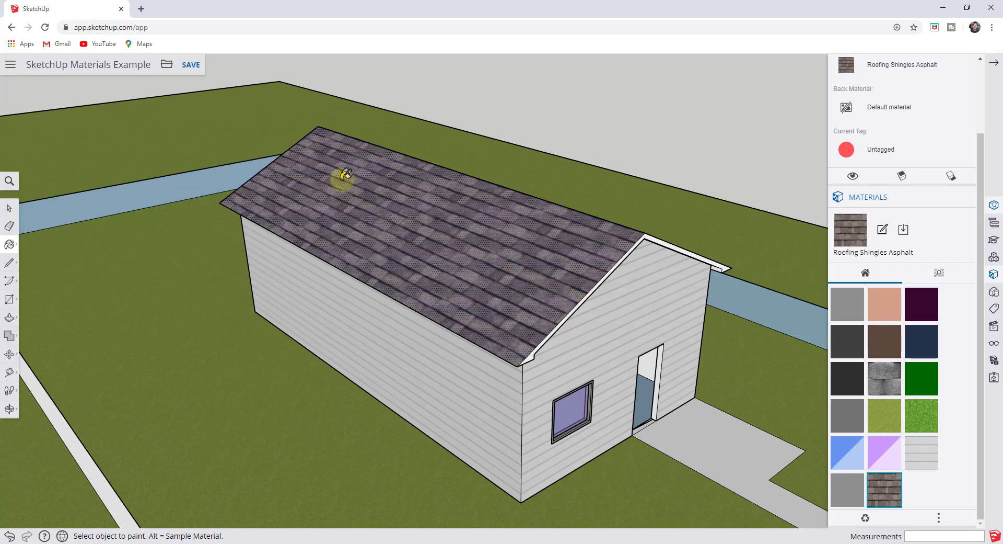
Step: Set the Roofing Shingles Asphalt texture width back to 5' and reopen the material for editing
left_click(881, 230)
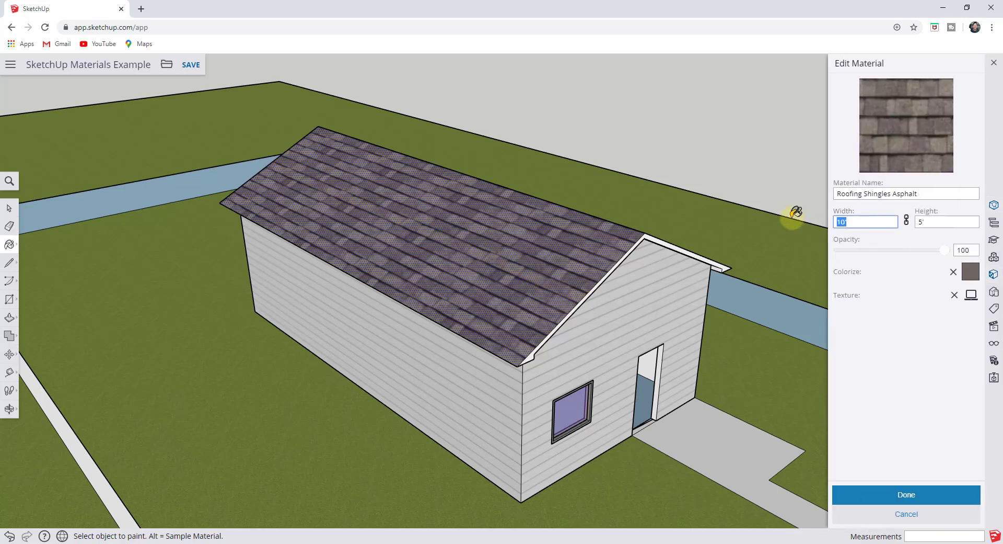
type("5")
key("Return")
left_click(886, 234)
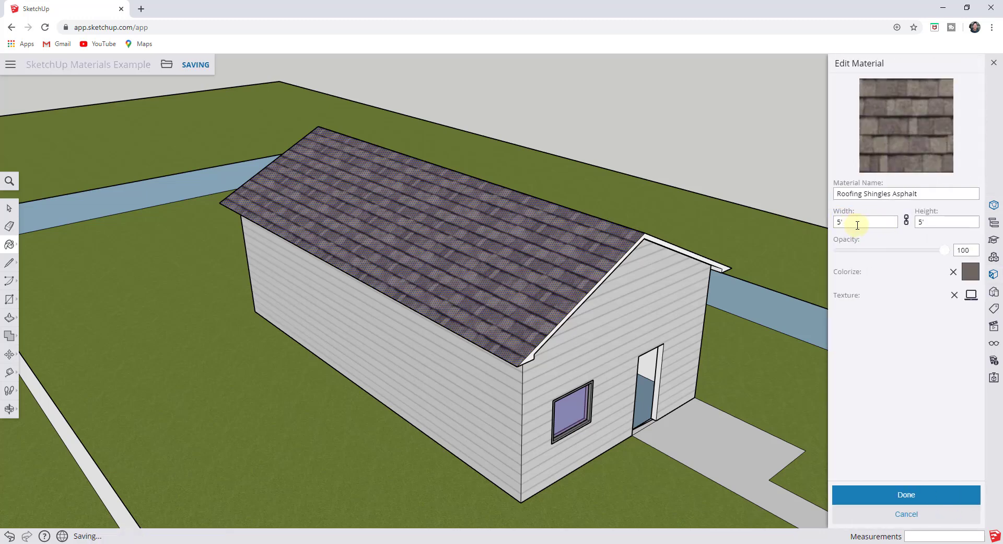
scroll(650, 359, "down", 4)
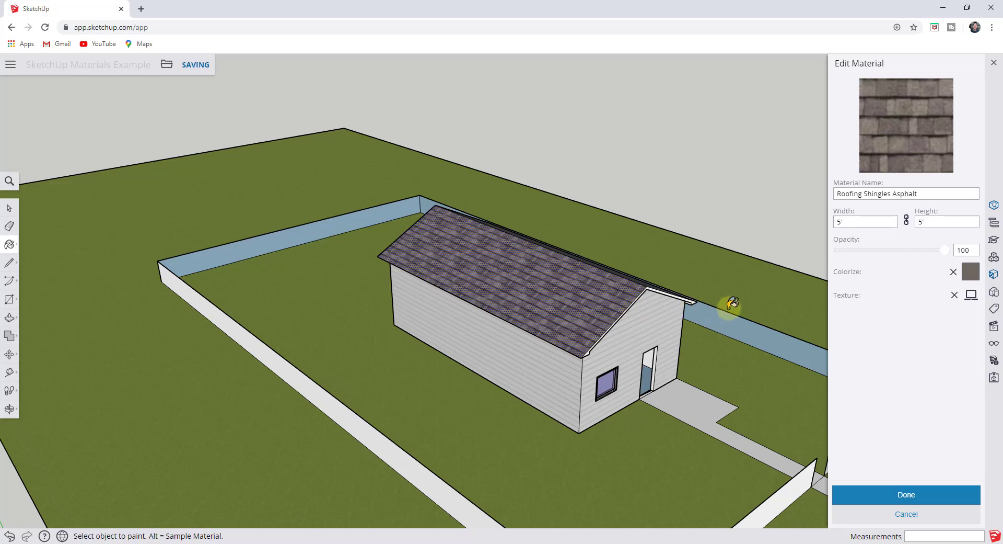
Step: Finish editing the shingle material and paint the other roof slope with Roofing Shingles Asphalt
left_click(914, 499)
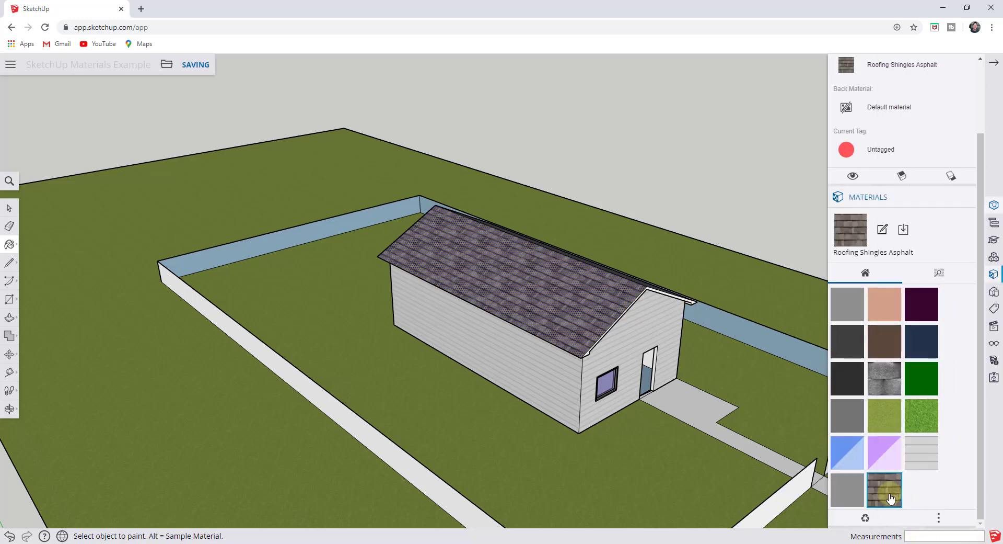
middle_click_drag(697, 381, 309, 381)
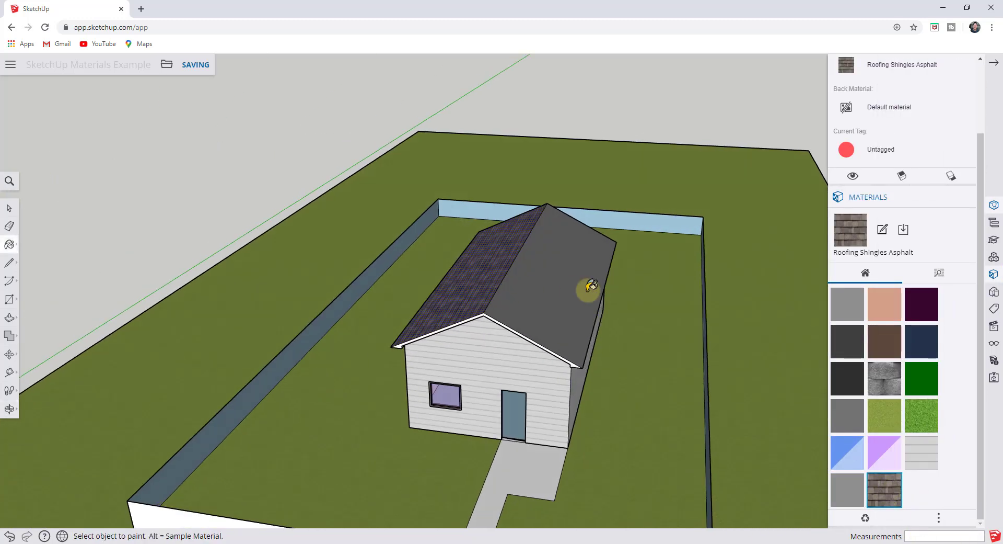
left_click(605, 289)
middle_click_drag(604, 289, 728, 298)
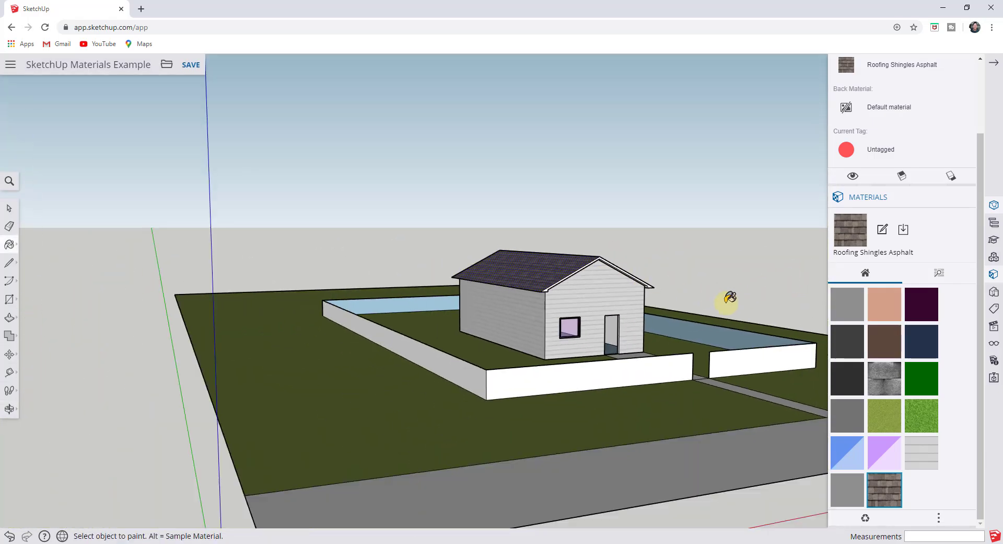
Step: Open the Landscaping, Fencing and Vegetation collection in the material library to find the fence textures
scroll(730, 317, "up", 3)
scroll(638, 347, "down", 3)
scroll(656, 347, "up", 3)
scroll(656, 354, "down", 2)
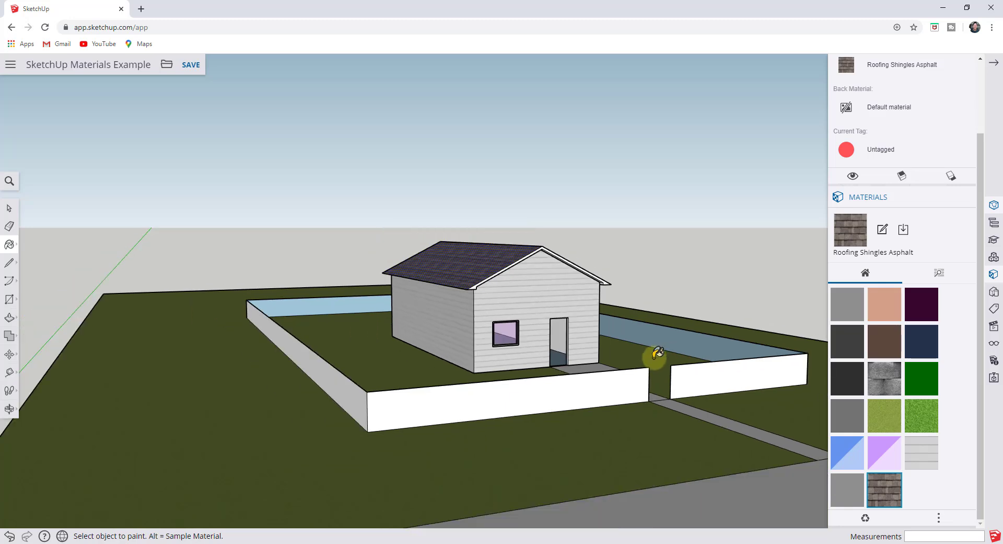
left_click(939, 274)
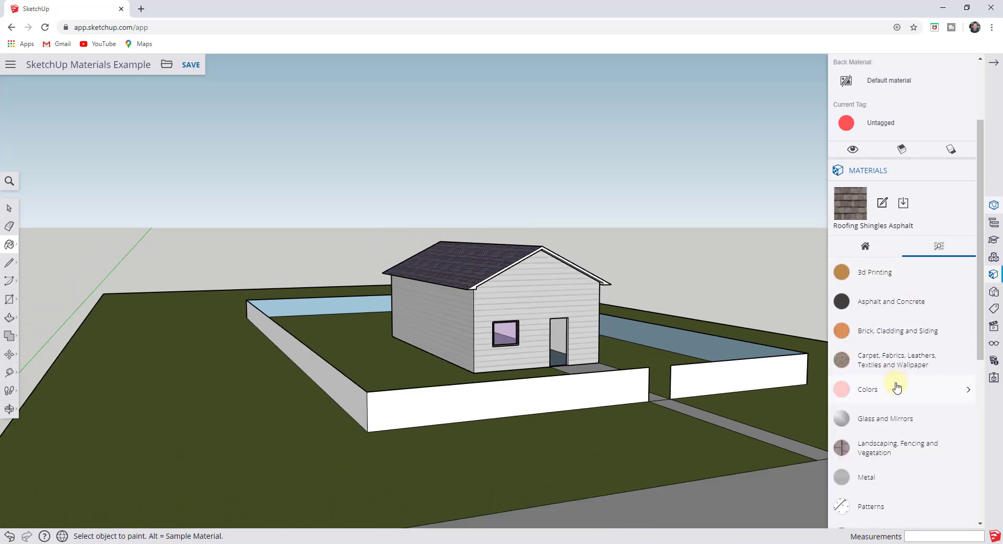
left_click(900, 452)
scroll(915, 376, "down", 4)
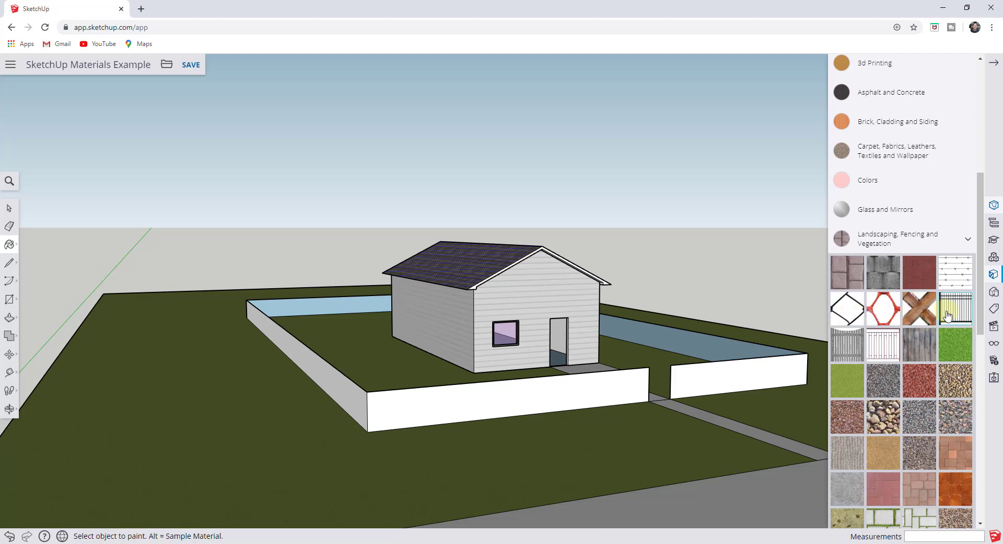
Step: Try the black metal fence material on the front wall of the yard
left_click(587, 391)
scroll(408, 398, "up", 3)
scroll(415, 397, "up", 2)
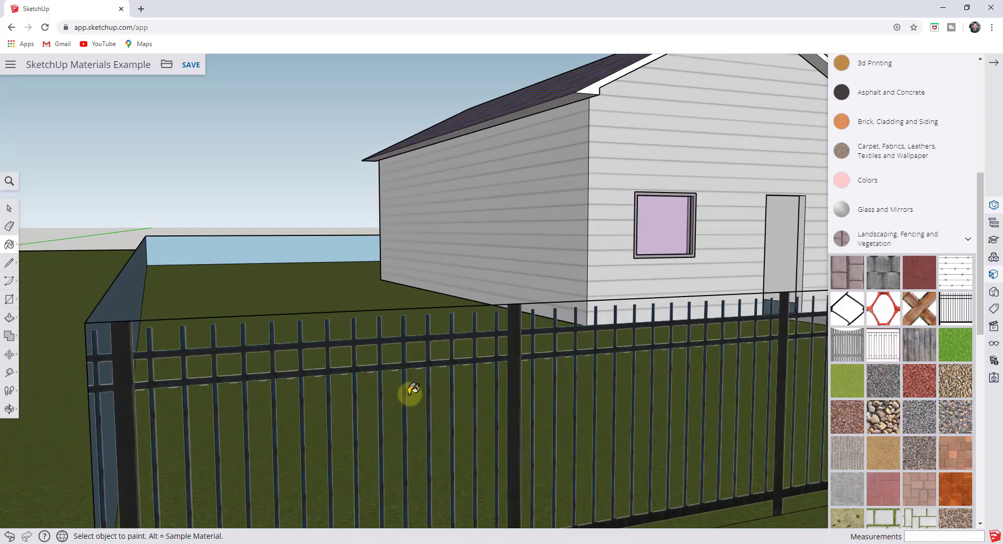
scroll(410, 335, "down", 6)
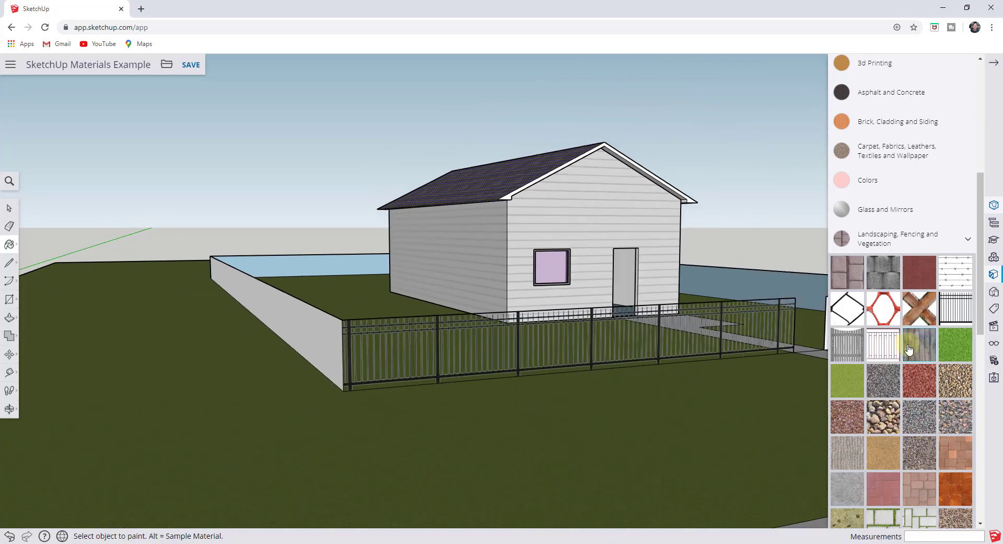
Step: Try the white fence and the weathered wooden fence materials on the front yard wall
left_click(883, 343)
left_click(553, 355)
left_click(949, 313)
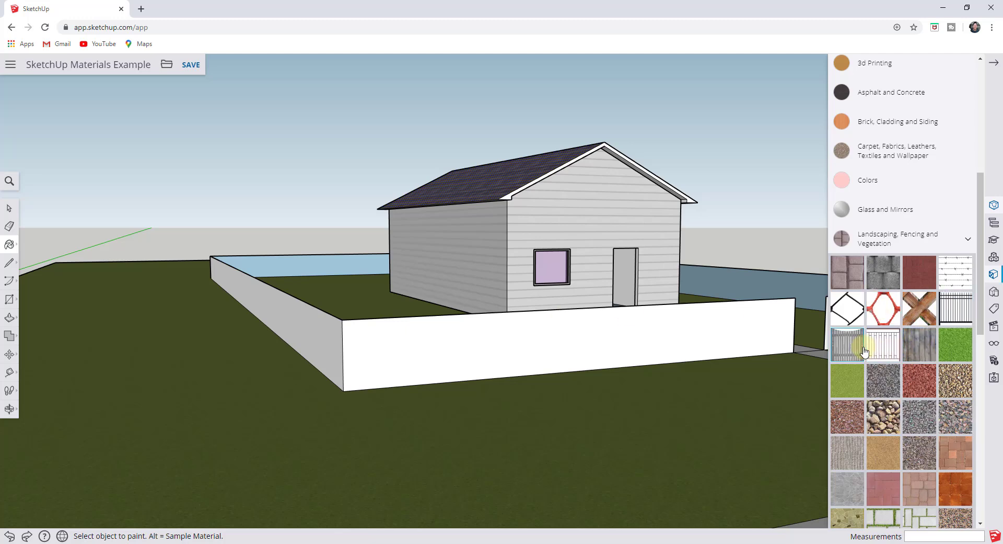
left_click(916, 347)
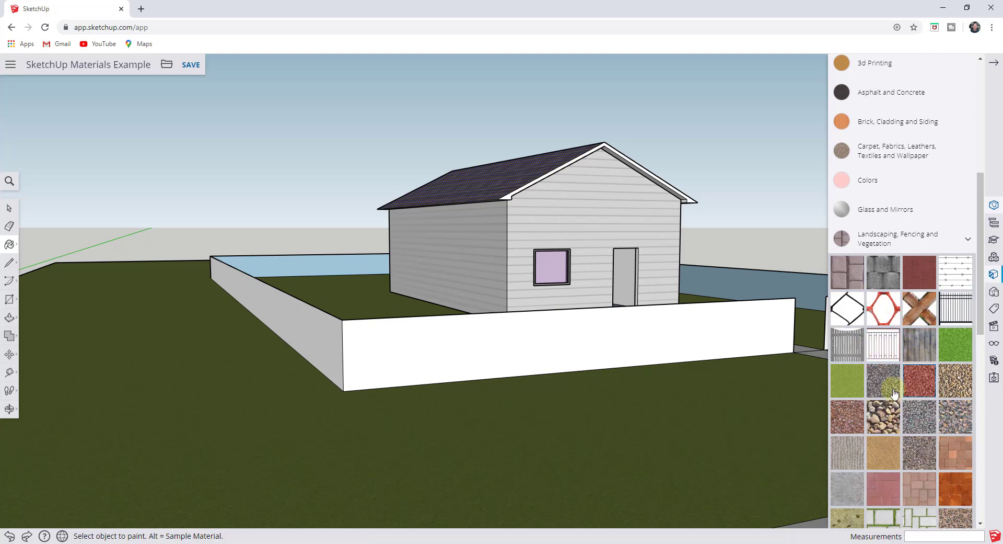
left_click(529, 340)
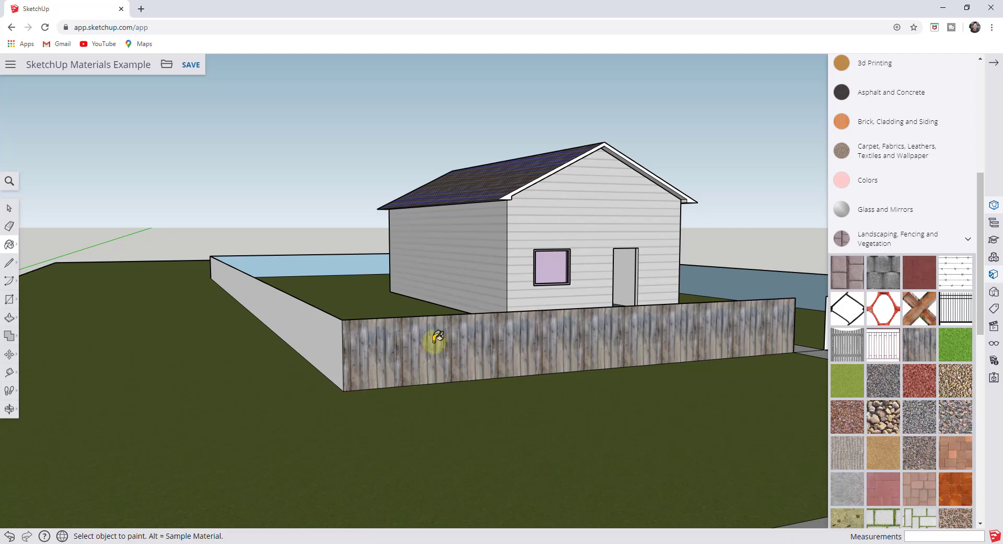
Step: Paint the front yard wall with the gray picket fence material that has curved tops
left_click(839, 358)
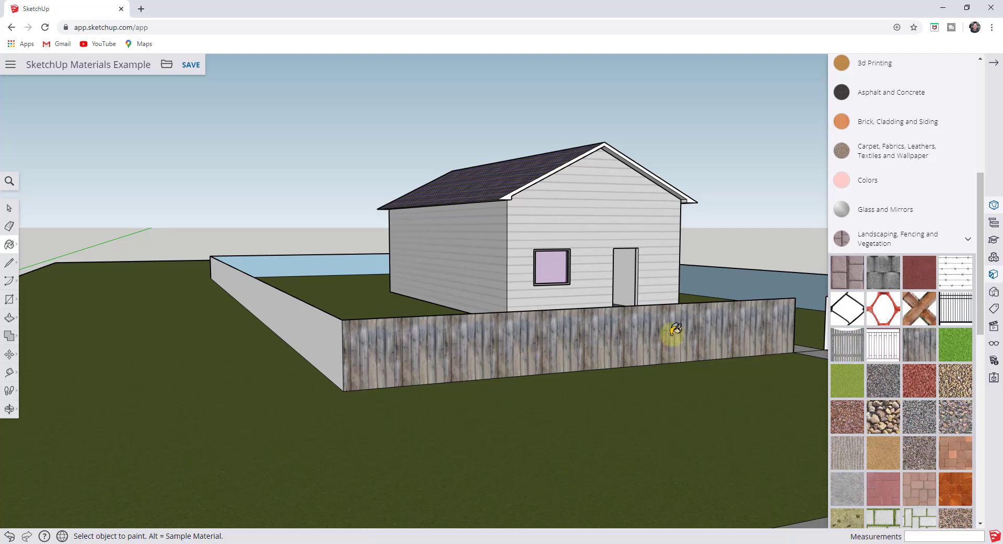
left_click(669, 337)
scroll(444, 319, "up", 2)
scroll(443, 319, "up", 2)
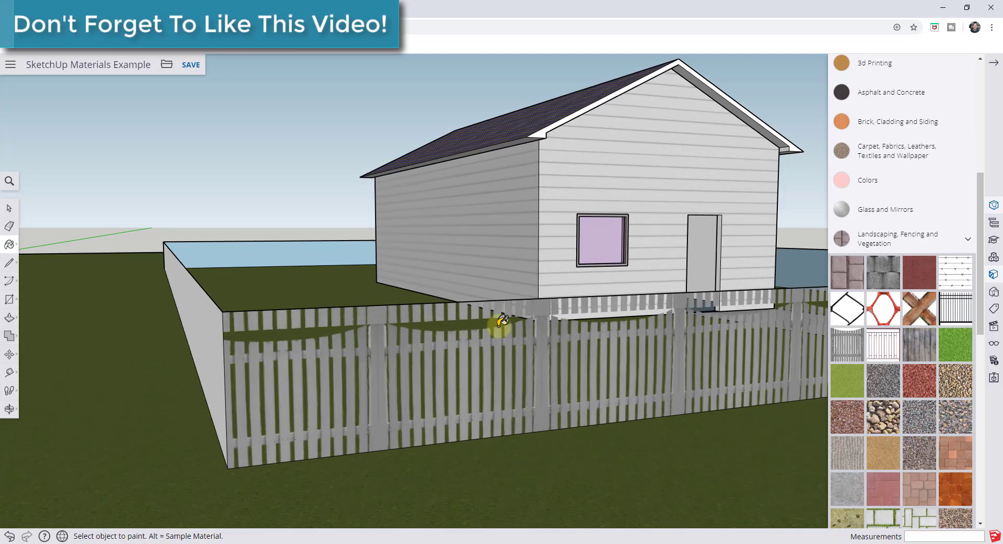
Step: Examine how the picket fence texture fits the front wall's top edge, base and corner
scroll(497, 324, "down", 3)
scroll(484, 336, "up", 3)
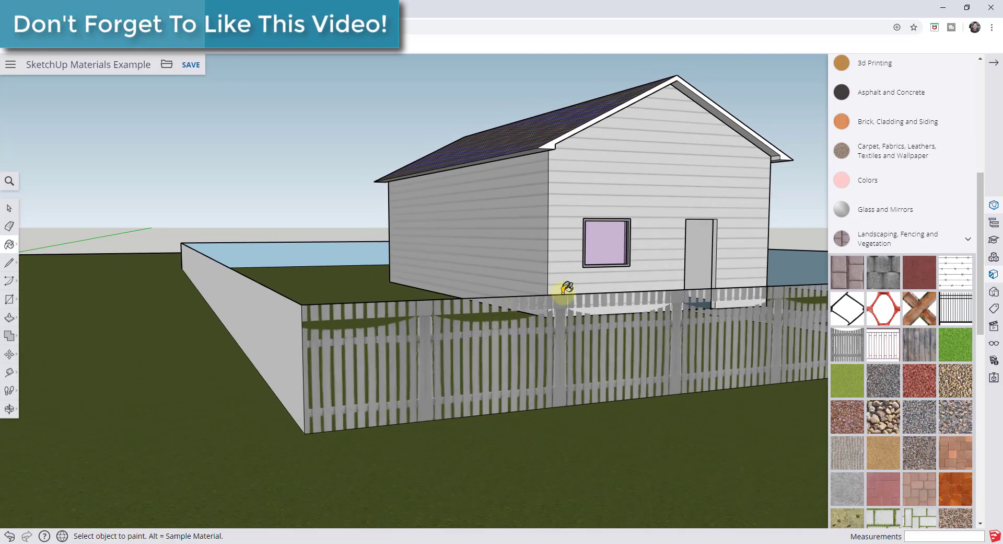
scroll(565, 286, "down", 2)
scroll(519, 340, "up", 5)
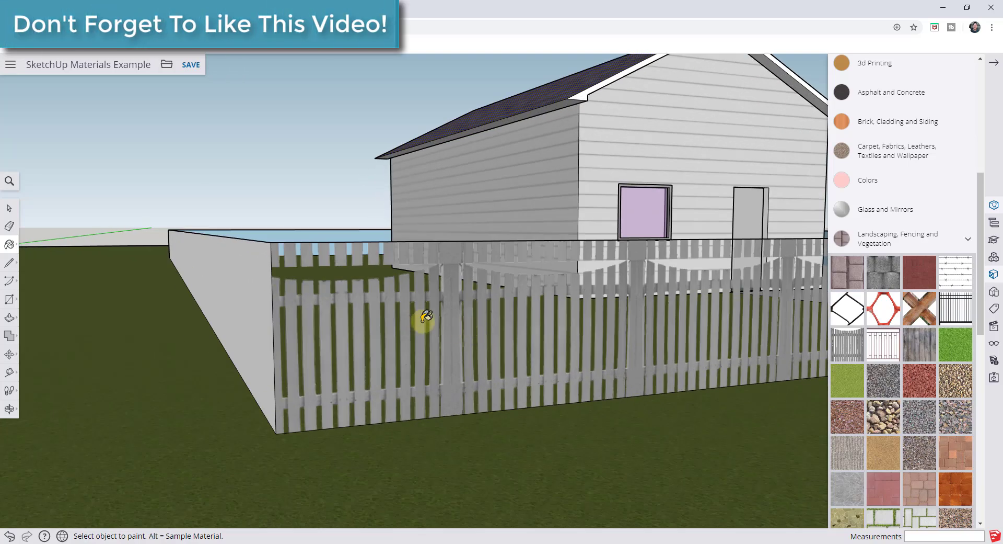
middle_click_drag(376, 331, 538, 337)
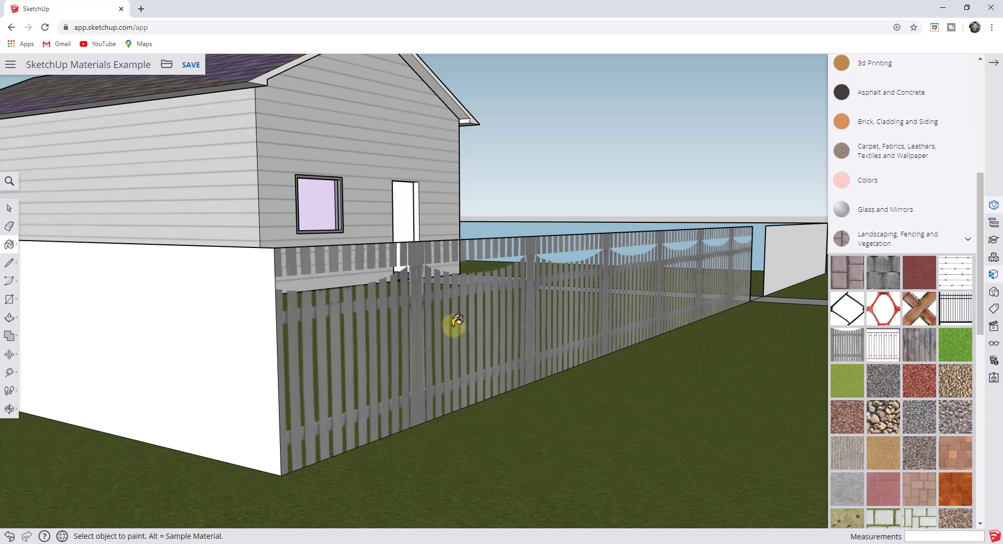
scroll(413, 335, "down", 2)
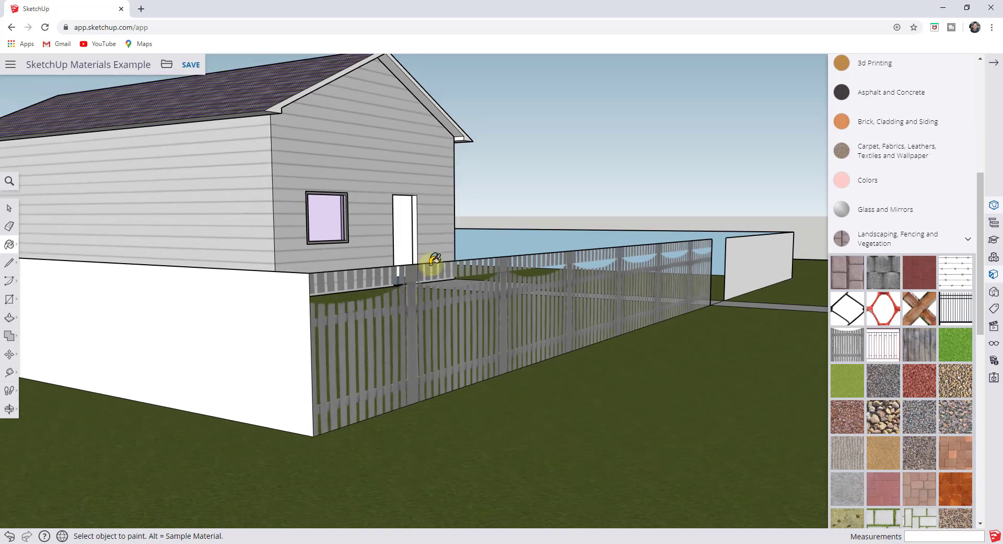
scroll(434, 258, "up", 3)
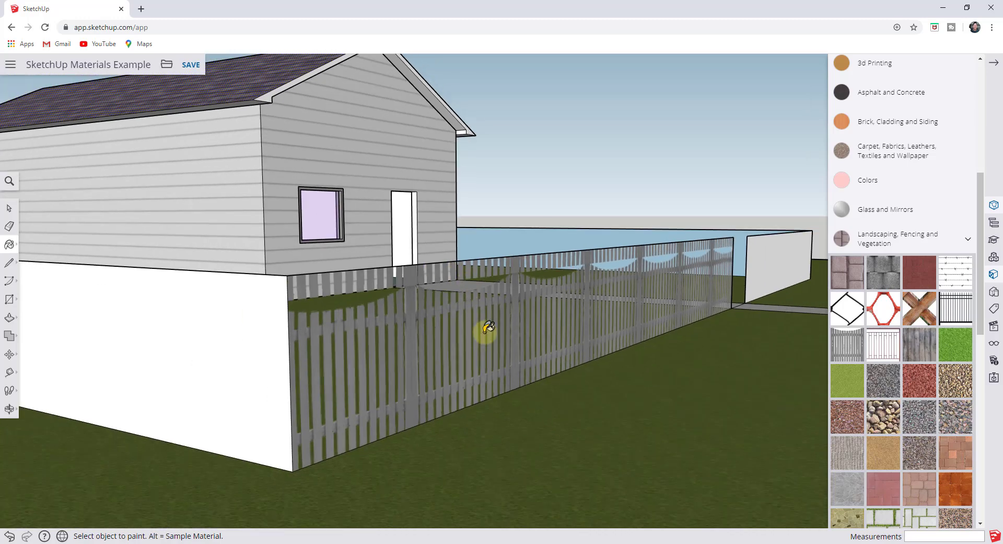
middle_click_drag(489, 327, 350, 454)
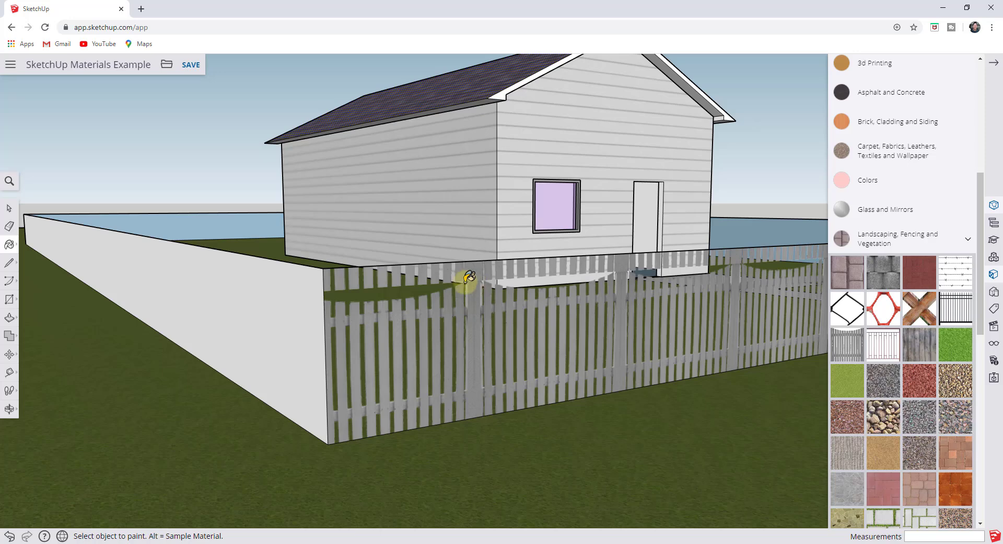
scroll(329, 331, "down", 3)
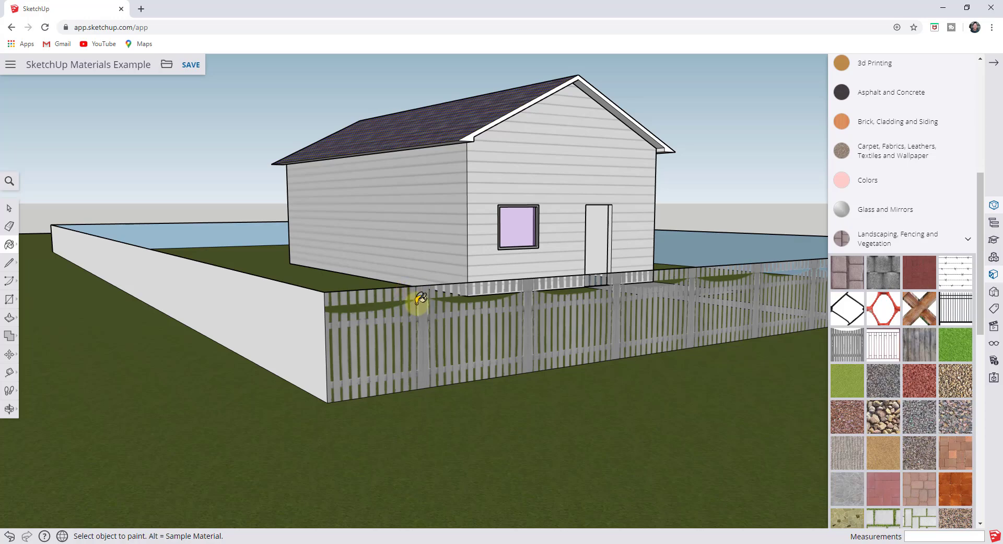
Step: Select the picket fence face on the front wall and start positioning its texture with pins
middle_click_drag(420, 298, 528, 321)
key("space")
left_click(528, 320)
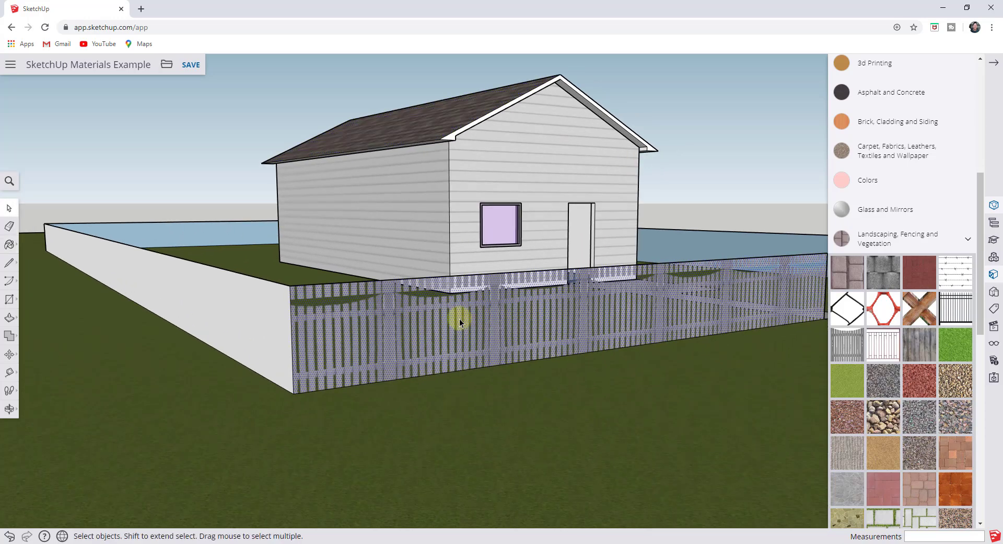
middle_click_drag(459, 321, 648, 300)
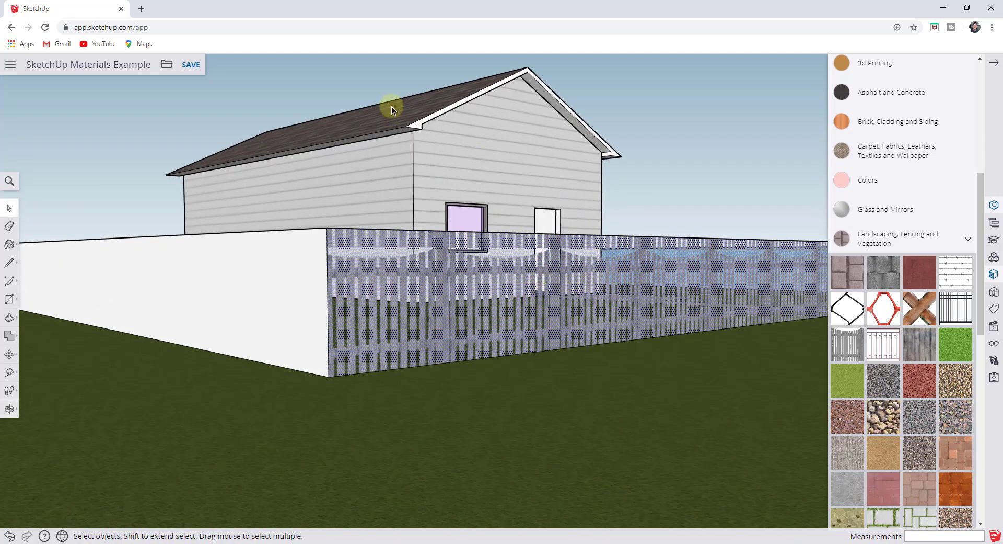
middle_click_drag(430, 302, 350, 310)
right_click(335, 297)
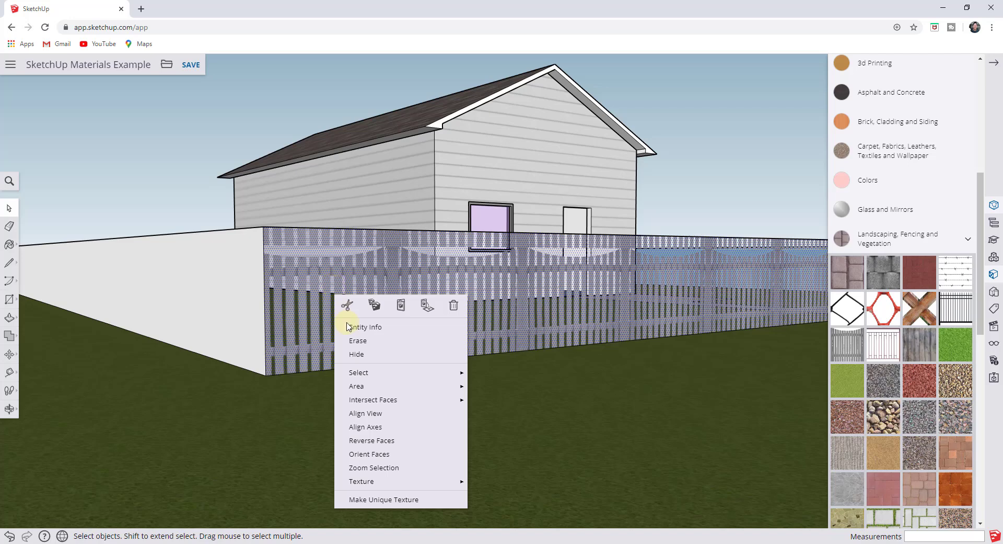
mouse_move(384, 482)
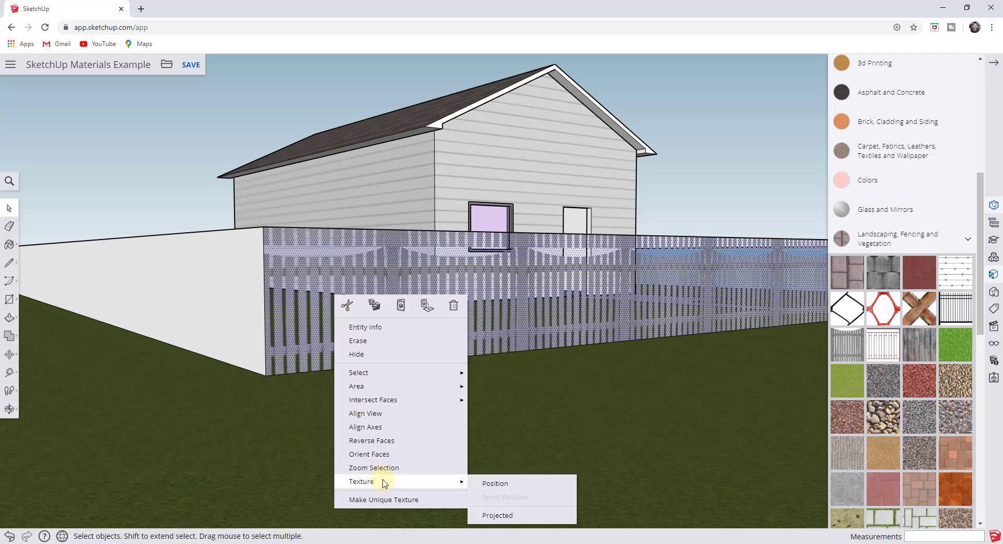
left_click(495, 483)
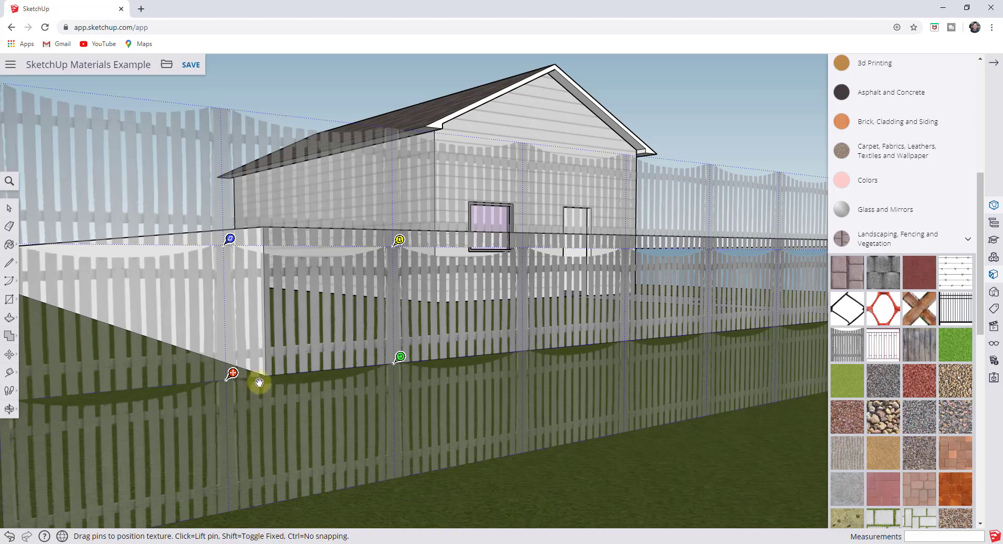
Step: Try shifting the fence texture with its red pin, and lift that pin to another fence post and back
middle_click_drag(320, 378, 244, 371)
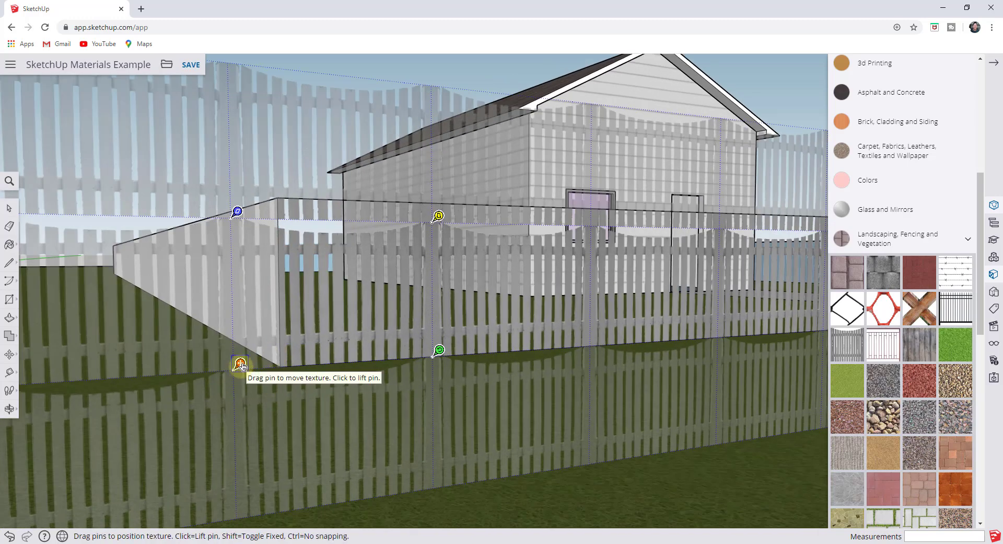
left_click_drag(239, 370, 383, 322)
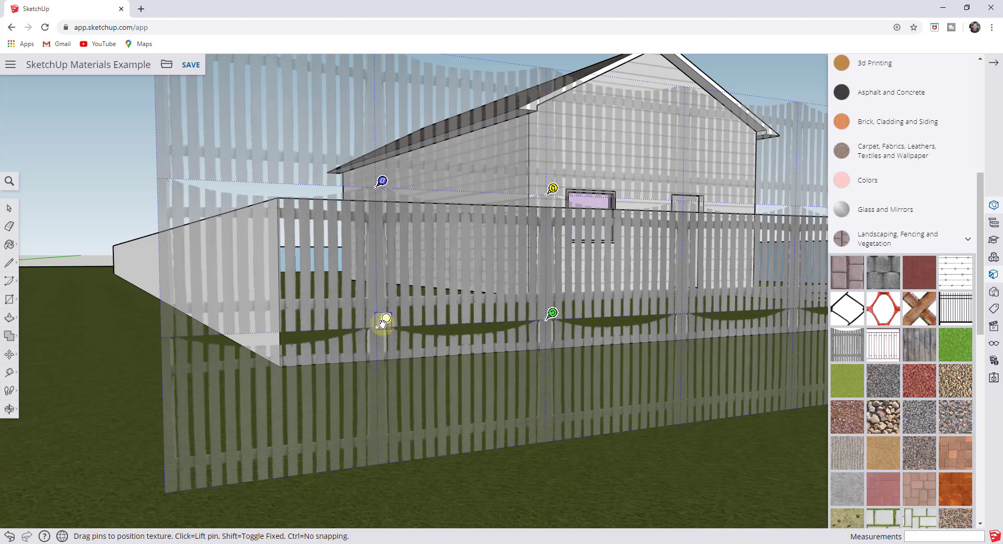
left_click(385, 322)
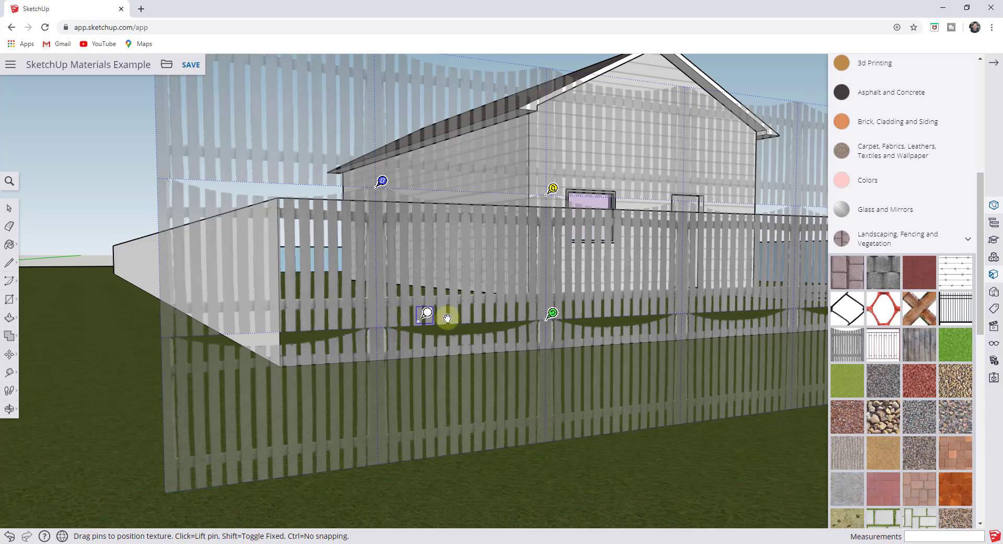
left_click(685, 313)
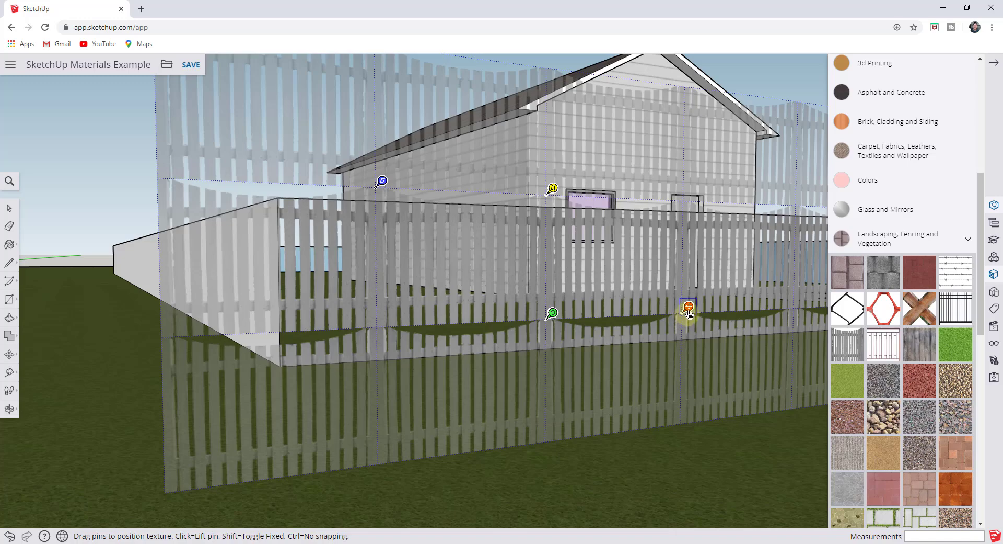
left_click(689, 309)
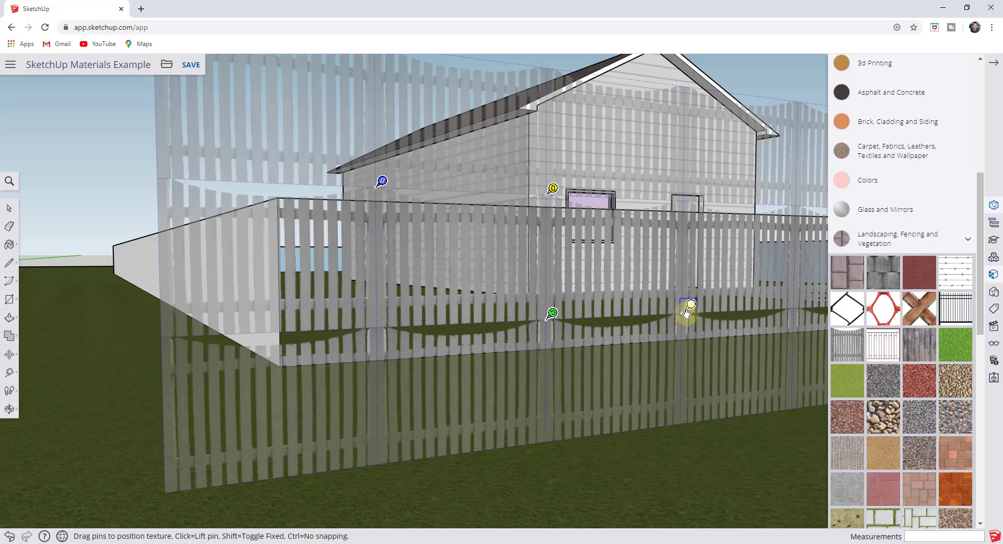
left_click(381, 327)
Step: Move the fence texture by its red pin so a post base sits on the wall's lower corner, and undo any extra pin changes
scroll(384, 323, "up", 6)
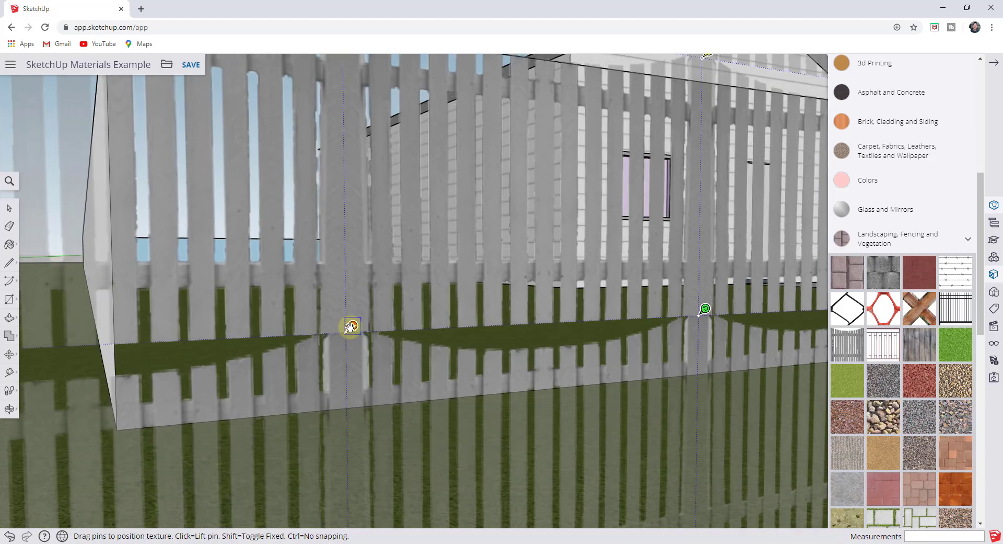
left_click_drag(351, 327, 124, 423)
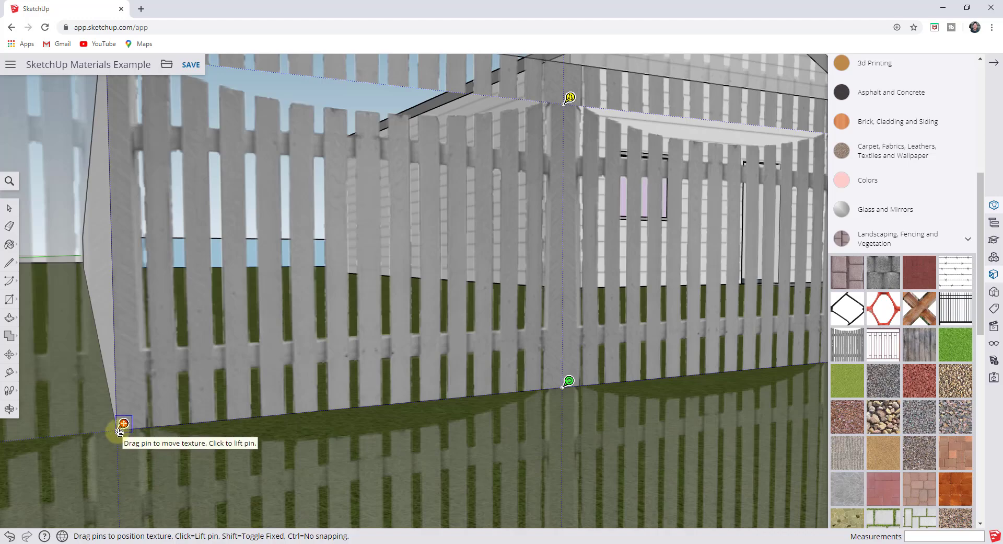
key("ctrl+z")
key("ctrl+z")
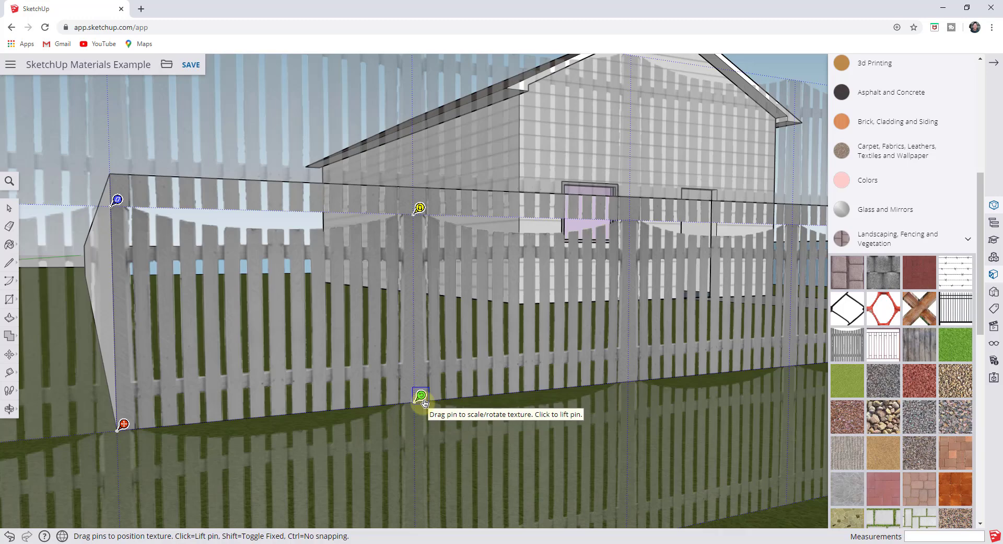
Step: Scale the picket fence texture with its green pin until the post tops meet the front wall's upper edge, and finish positioning
left_click_drag(421, 403, 455, 399)
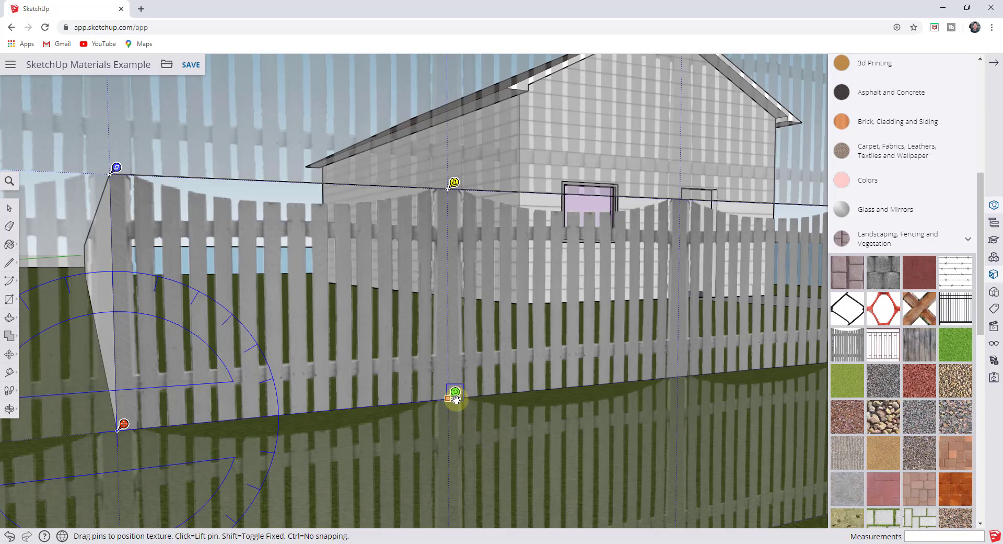
middle_click_drag(468, 322, 446, 298)
right_click(445, 301)
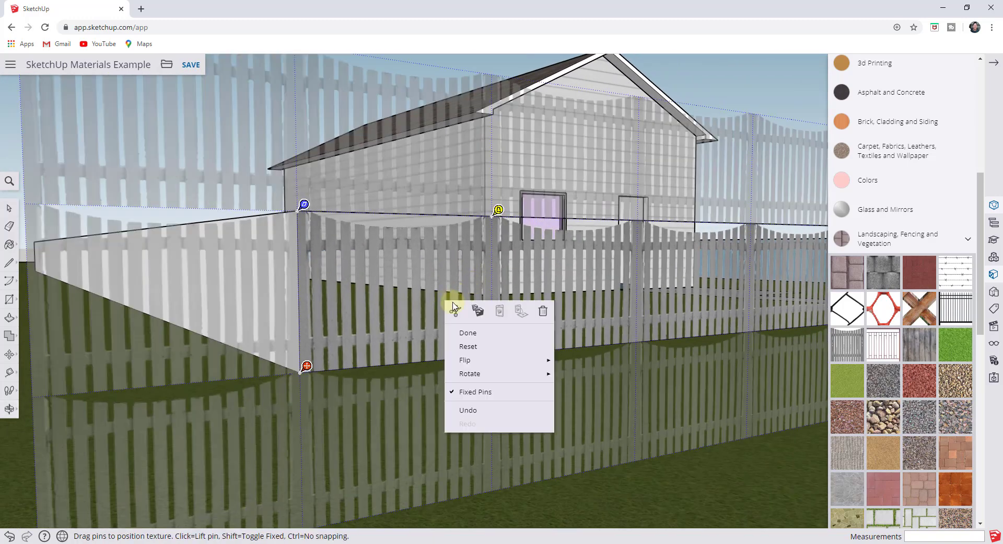
left_click(468, 333)
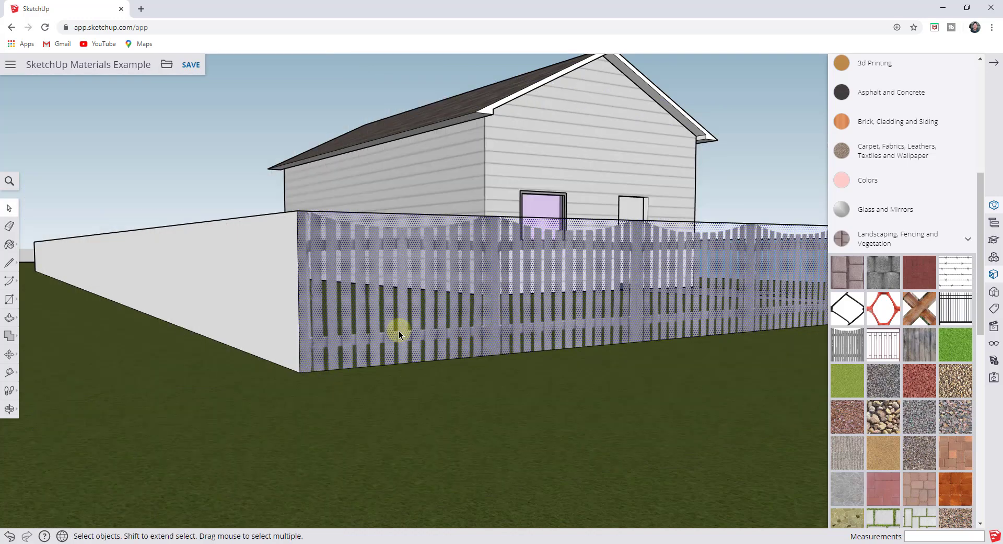
Step: Paint the front wall section across the walkway with the Fencing Picket Concave material
middle_click_drag(399, 330, 738, 275)
middle_click_drag(664, 280, 683, 287)
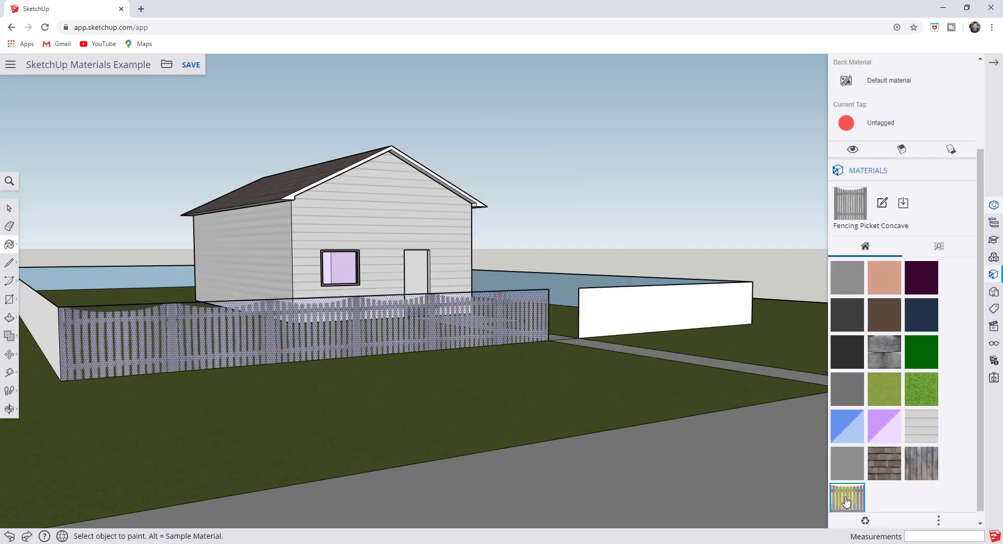
left_click(629, 309)
Step: Position that section's fence texture with a post at the walkway-side lower corner, scaled up to the wall's top edge
scroll(708, 284, "up", 5)
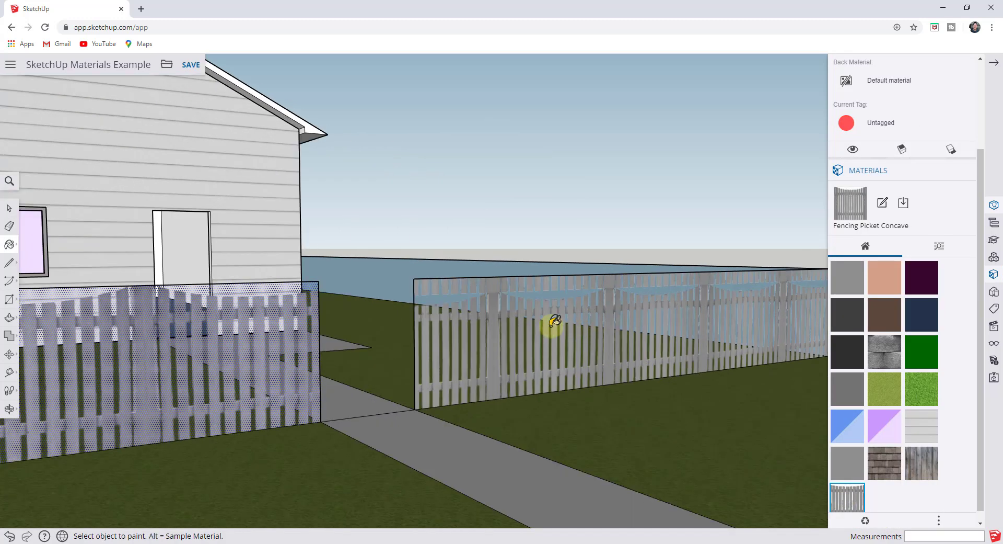
right_click(551, 325)
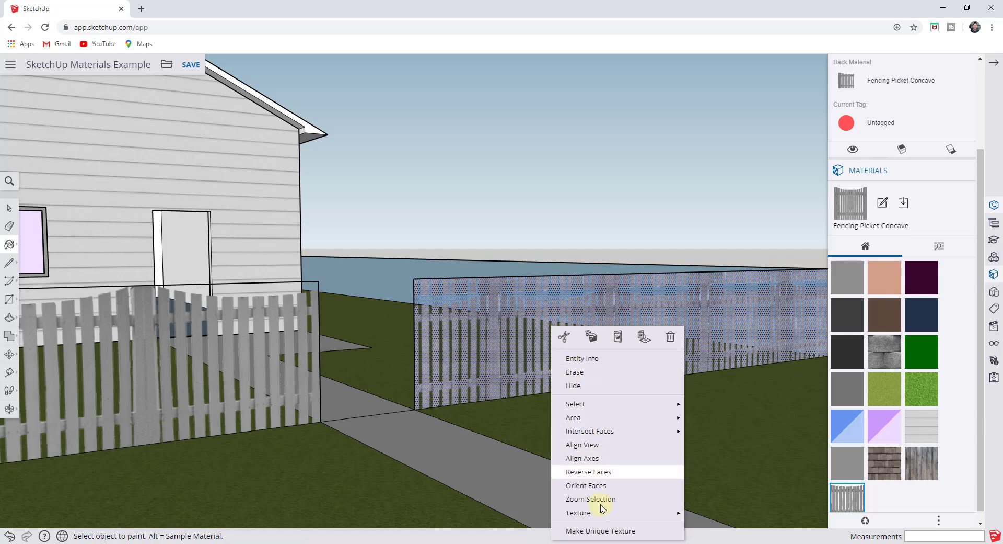
mouse_move(600, 515)
left_click(712, 478)
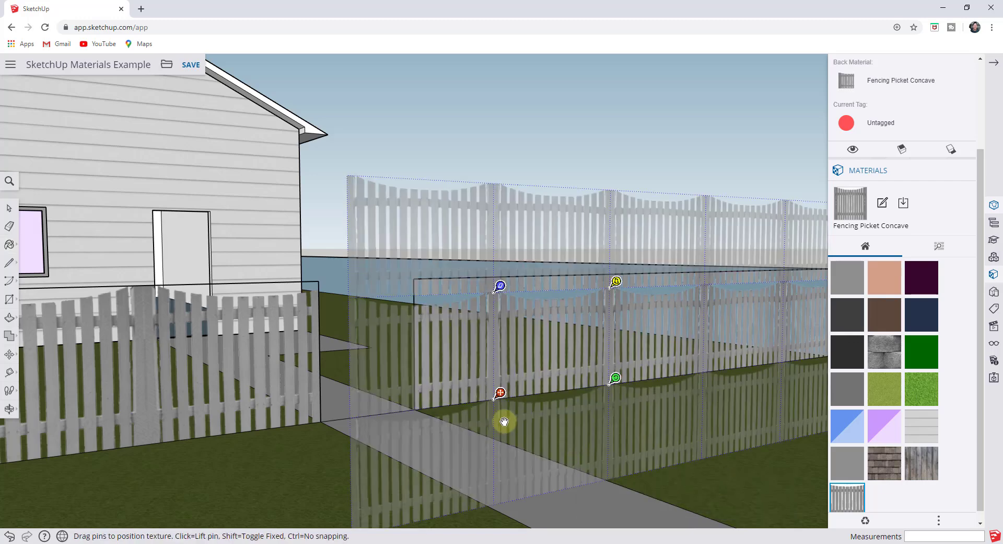
scroll(499, 407, "up", 5)
left_click_drag(433, 396, 291, 417)
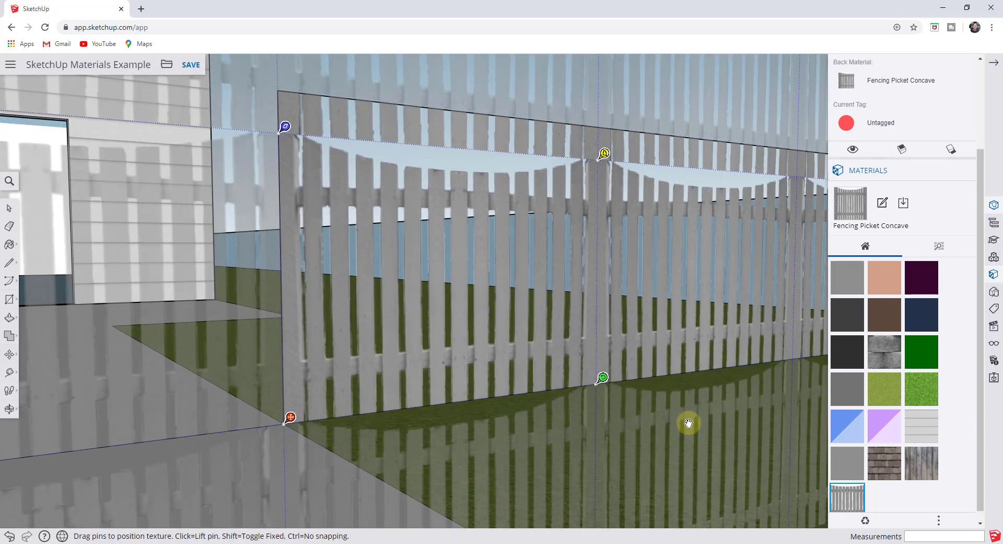
left_click_drag(606, 378, 637, 372)
right_click(523, 294)
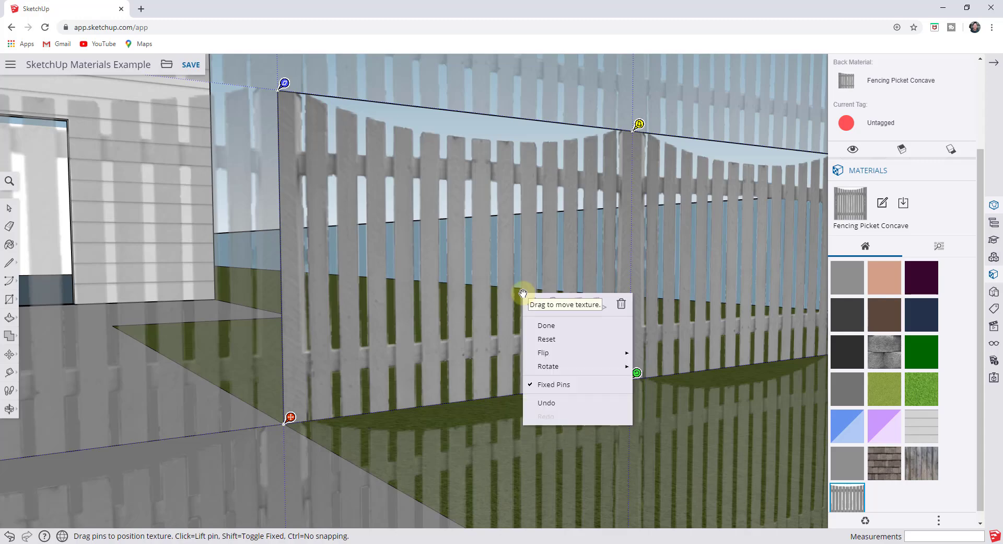
left_click(544, 325)
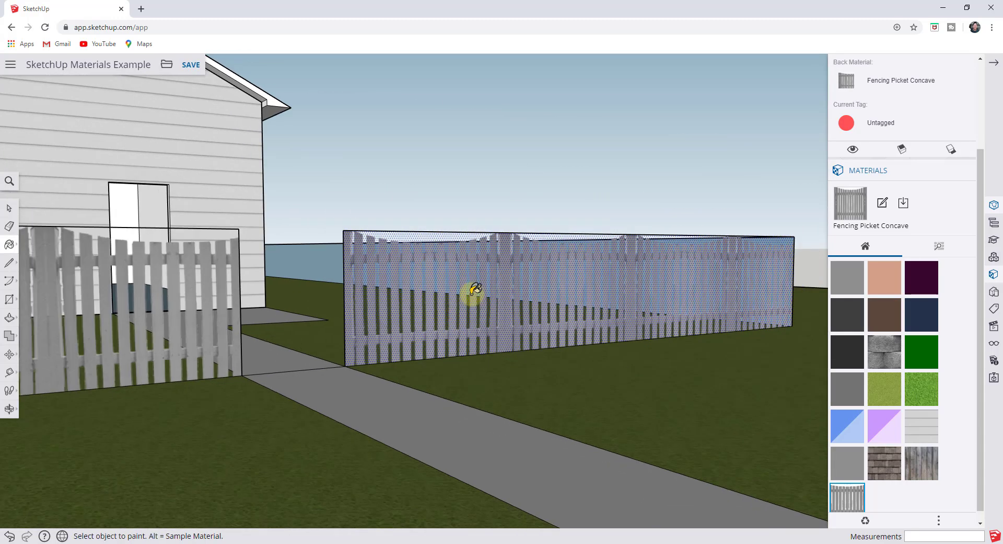
Step: Make a unique texture from the positioned fence face and choose the resulting material for painting
right_click(473, 293)
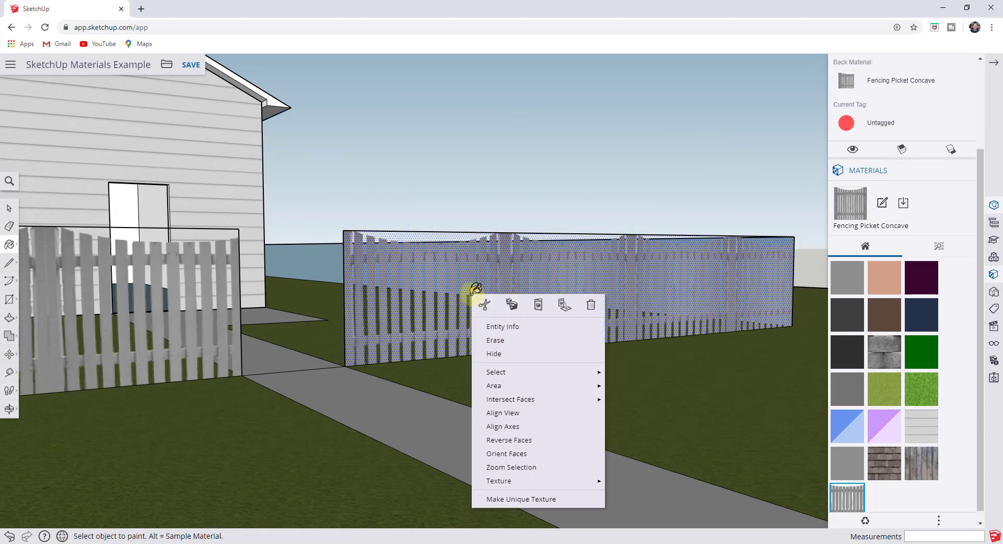
left_click(535, 499)
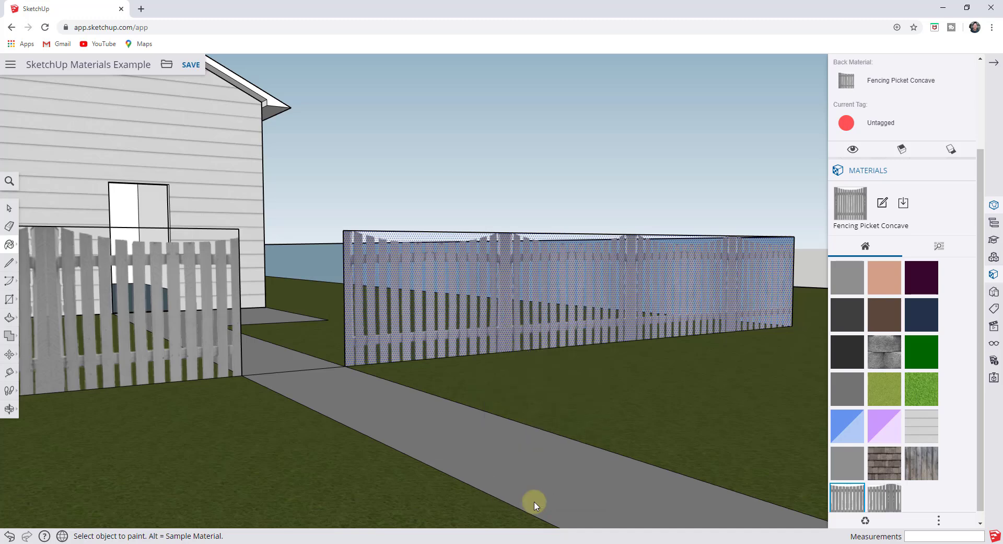
left_click(885, 500)
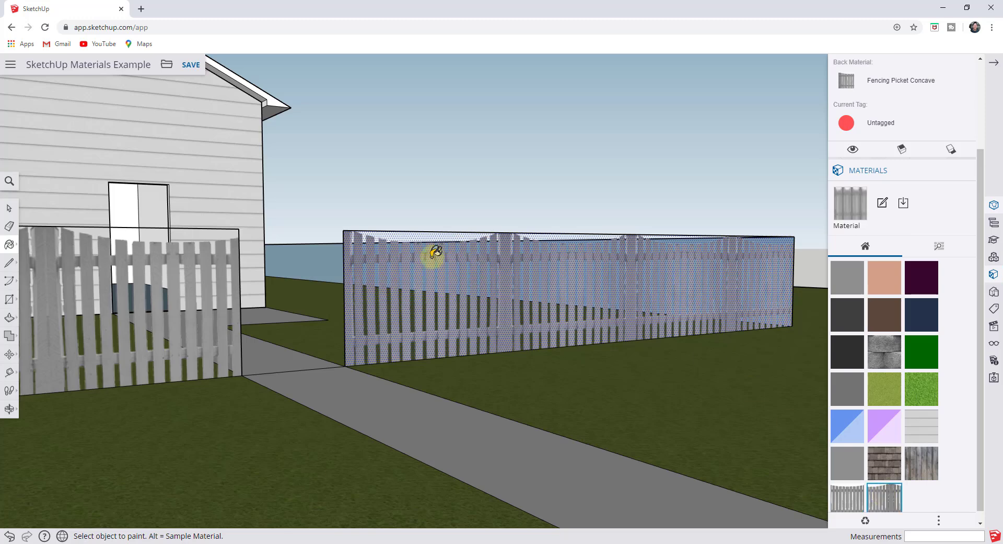
Step: Paint the long side wall of the yard with the unique fence material
scroll(365, 303, "down", 5)
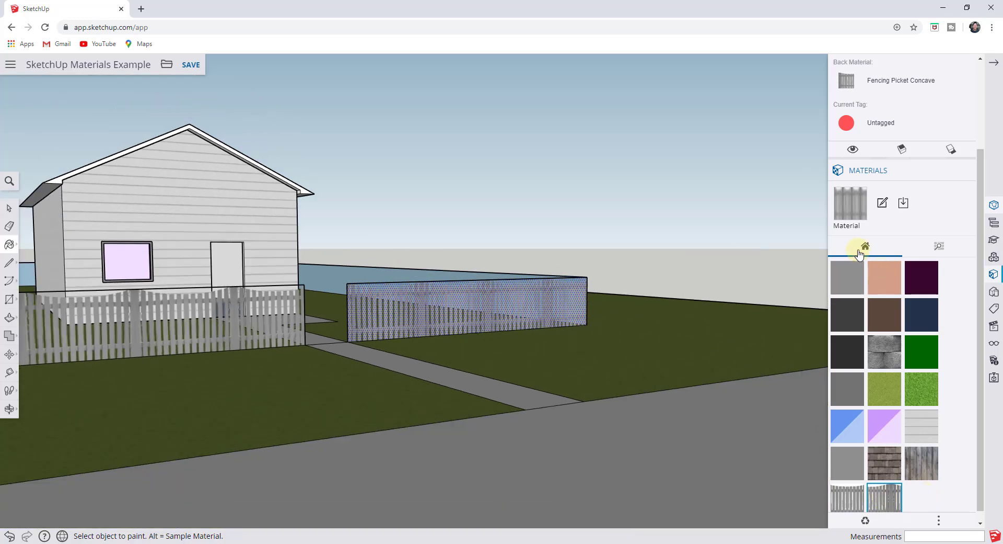
middle_click_drag(658, 345, 237, 347)
left_click(516, 292)
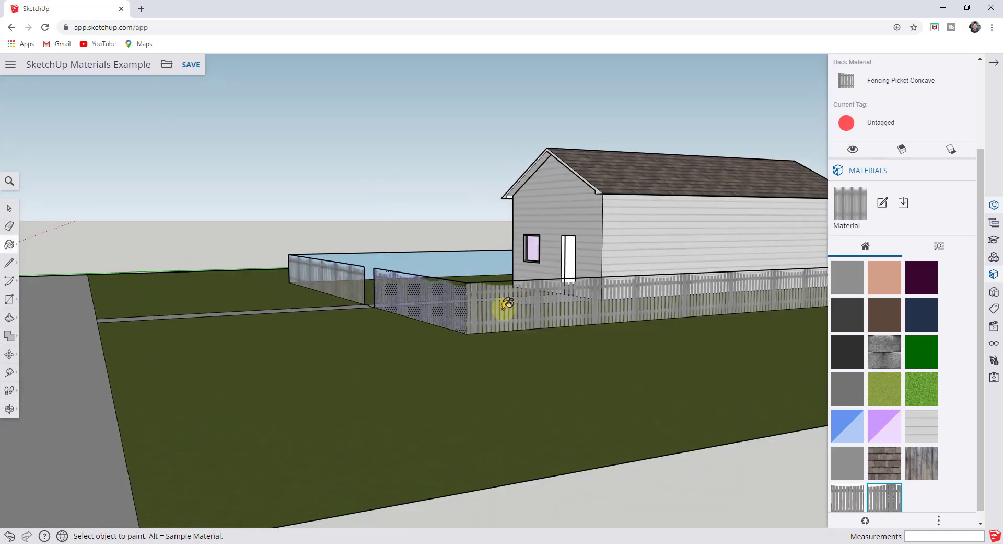
Step: Paint the rear yard wall with the original Fencing Picket Concave material for comparison
scroll(465, 303, "down", 3)
scroll(416, 321, "down", 2)
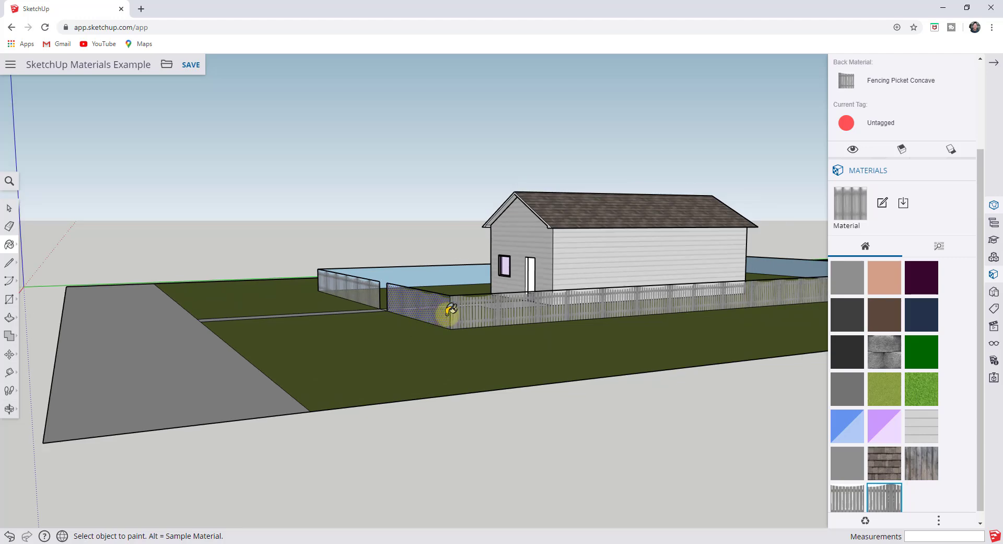
mouse_move(448, 311)
middle_mouse_down()
mouse_move(732, 284)
mouse_move(295, 299)
mouse_move(663, 289)
mouse_move(441, 296)
mouse_move(535, 316)
middle_mouse_up()
left_click(848, 496)
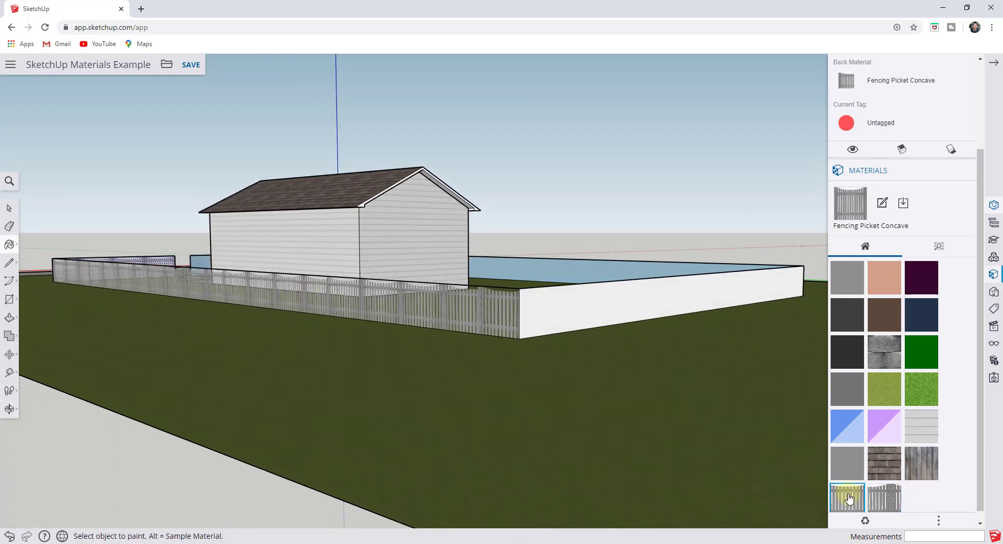
left_click(619, 294)
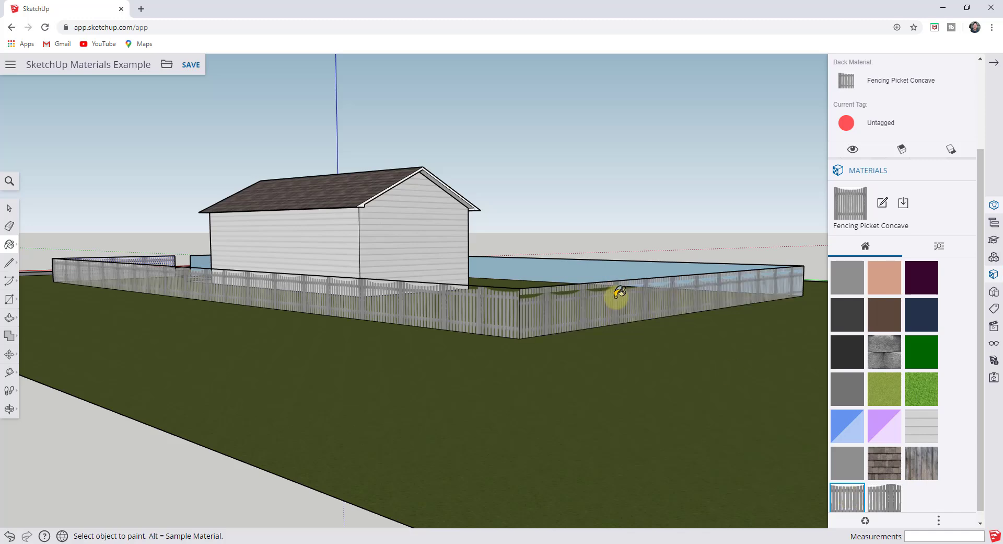
Step: Paint the rear wall and the remaining side wall of the yard with the unique fence material
left_click(892, 497)
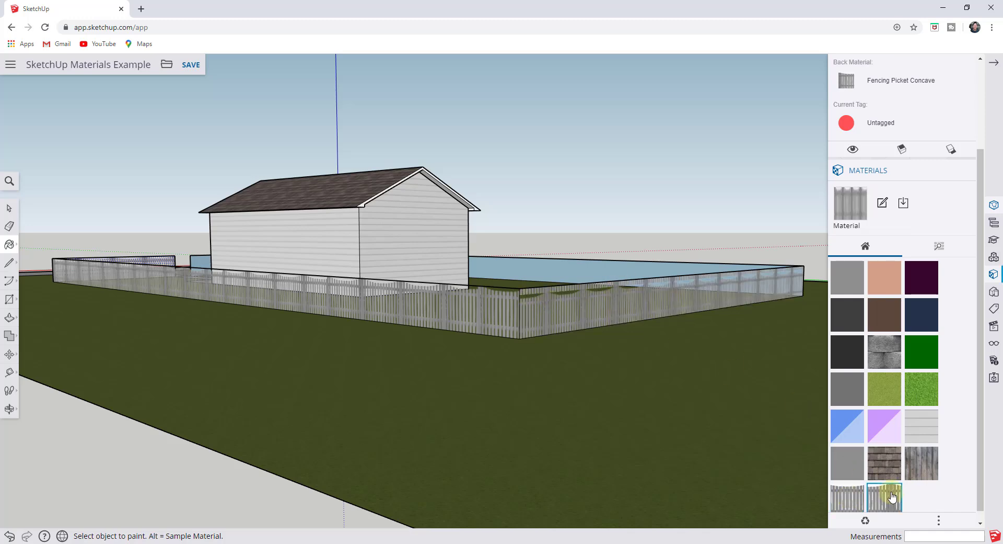
left_click(575, 300)
mouse_move(748, 301)
middle_mouse_down()
mouse_move(313, 300)
mouse_move(359, 271)
mouse_move(574, 275)
mouse_move(528, 265)
mouse_move(546, 252)
mouse_move(381, 274)
mouse_move(354, 293)
middle_mouse_up()
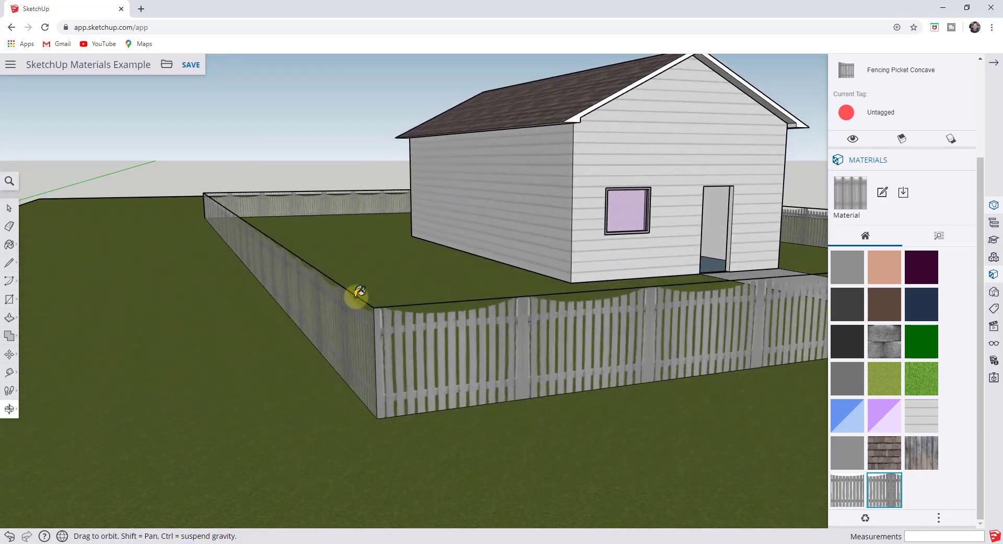
Step: Examine the fence around the whole yard and clear the face selection
scroll(352, 293, "down", 5)
scroll(623, 294, "down", 3)
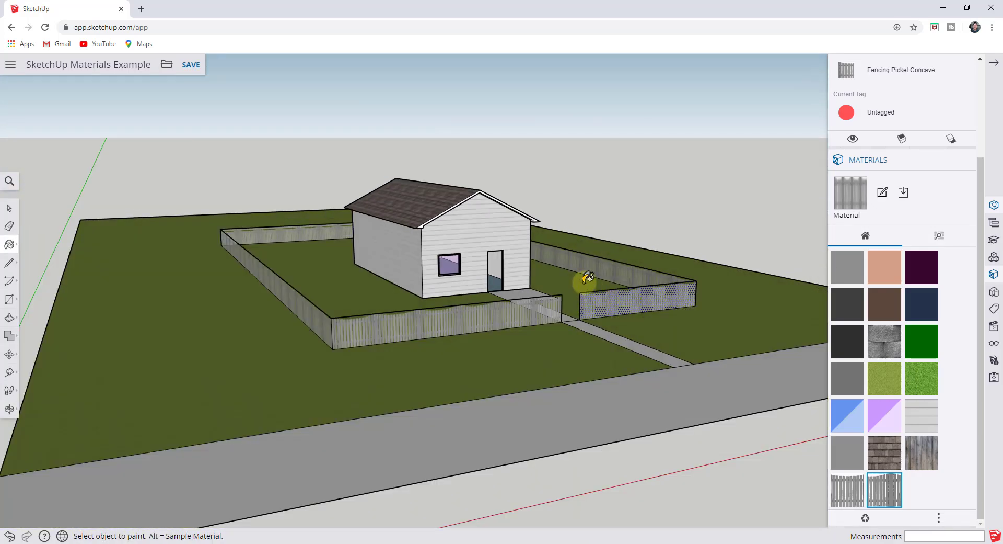
scroll(594, 316, "down", 2)
scroll(700, 312, "up", 2)
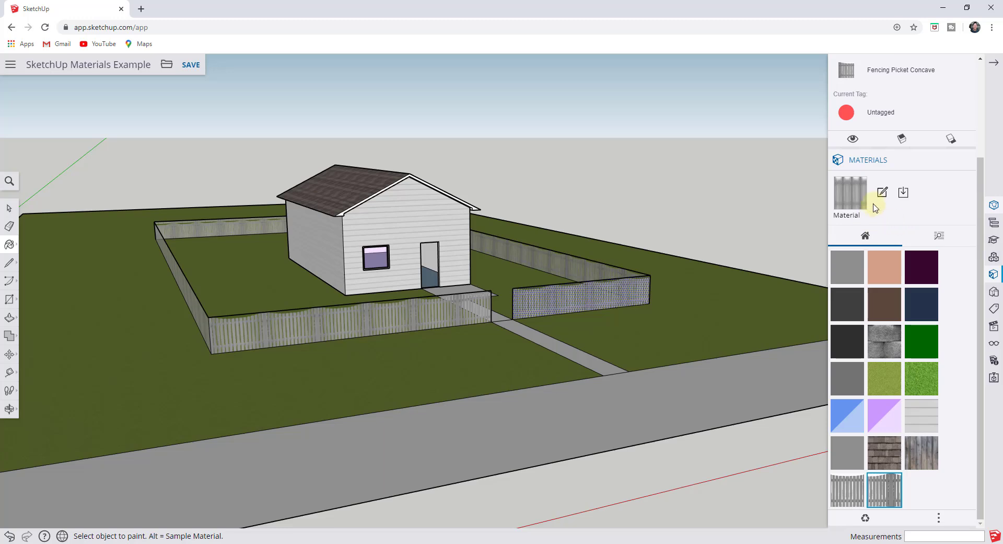
mouse_move(455, 331)
middle_mouse_down()
mouse_move(441, 349)
mouse_move(450, 376)
mouse_move(503, 353)
middle_mouse_up()
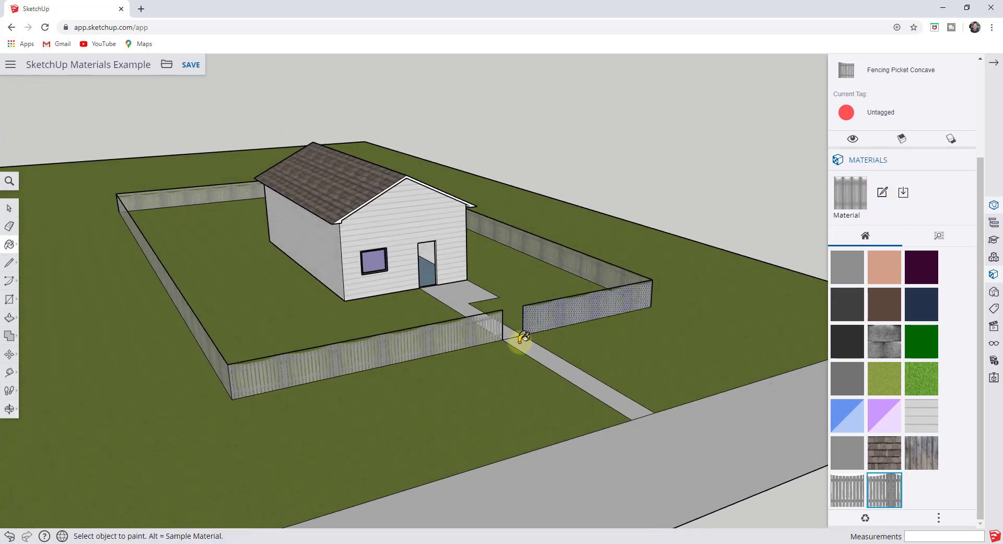
key("e")
key("space")
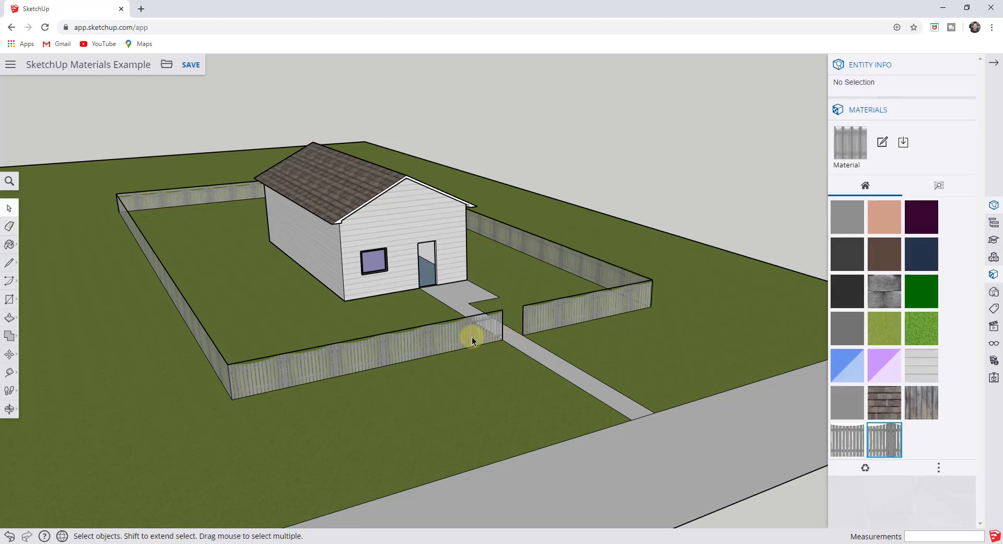
Step: Paint the walkway with the dark Helen_Boots material and select the walkway face
scroll(601, 374, "up", 2)
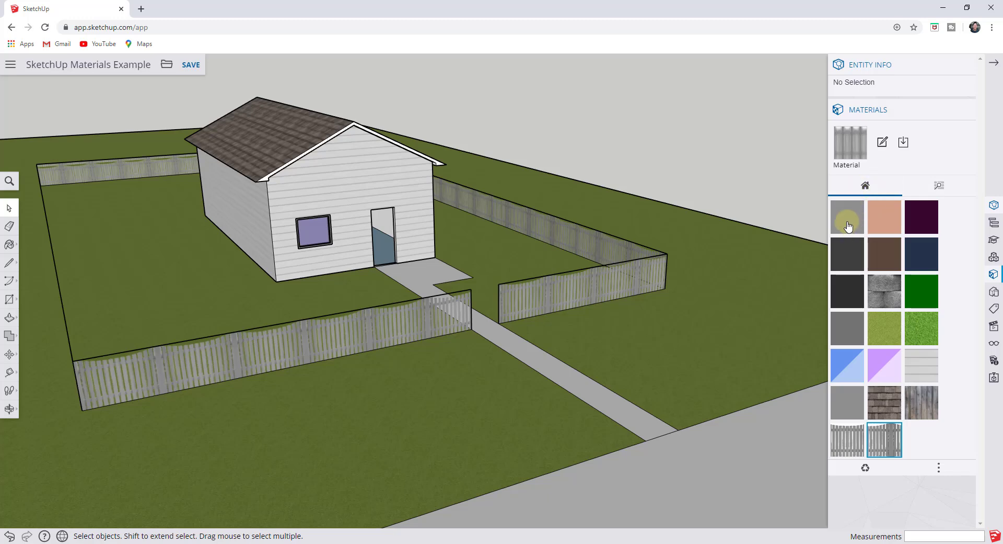
left_click(848, 296)
left_click(610, 398)
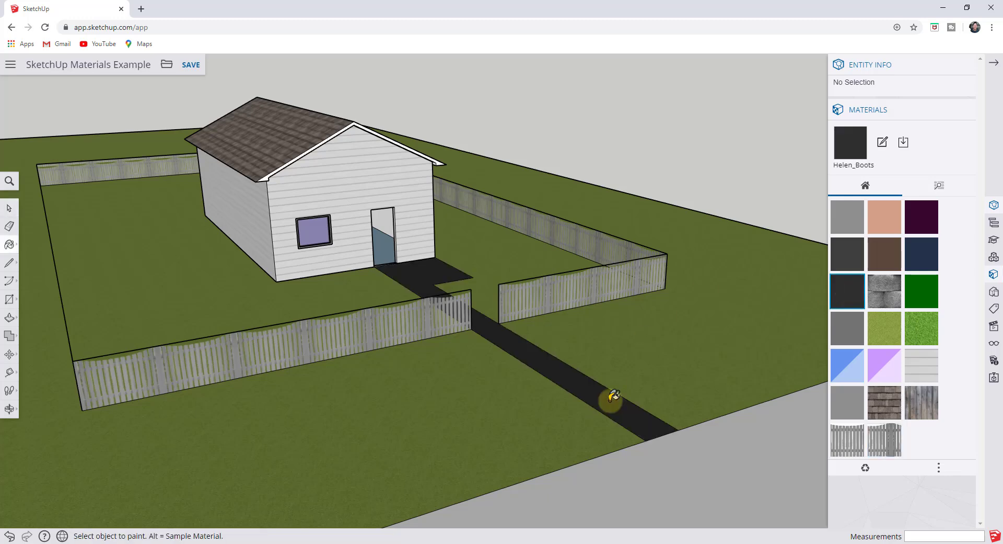
key("space")
left_click(610, 401)
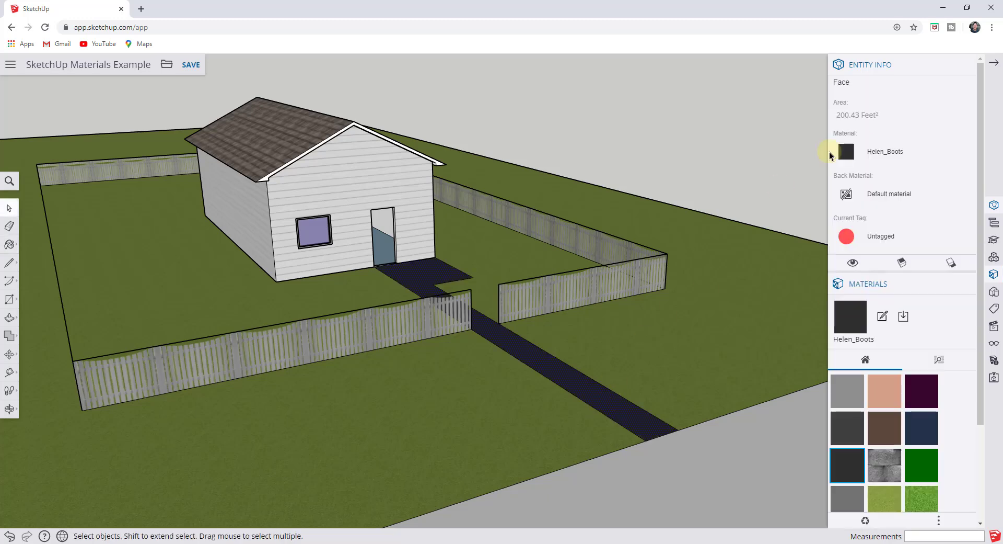
Step: Edit the Helen_Boots material to use the image Concrete32_COL_VAR2_3K.jpg from the Concrete32 3K folder as its texture
left_click(882, 316)
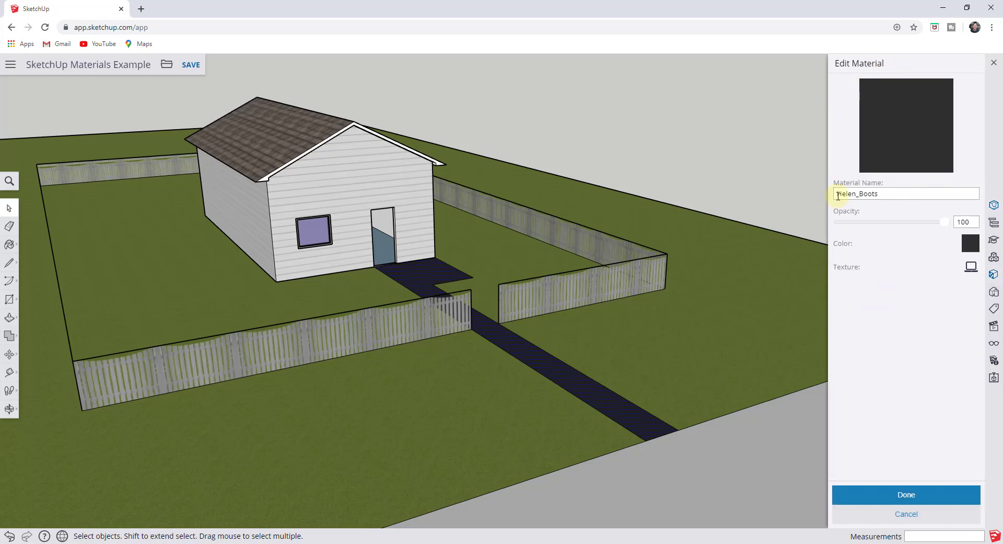
left_click(972, 268)
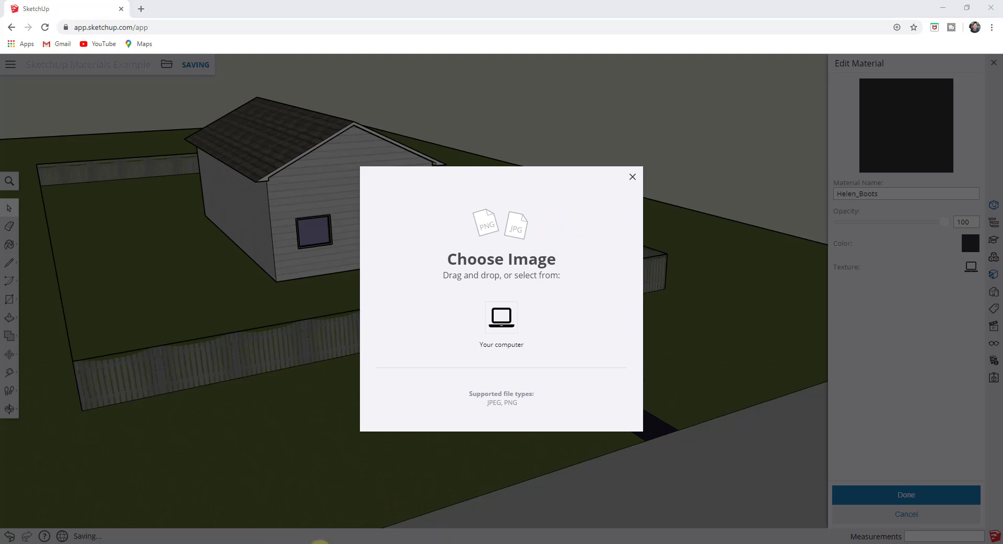
left_click_drag(909, 72, 745, 74)
left_click(693, 159)
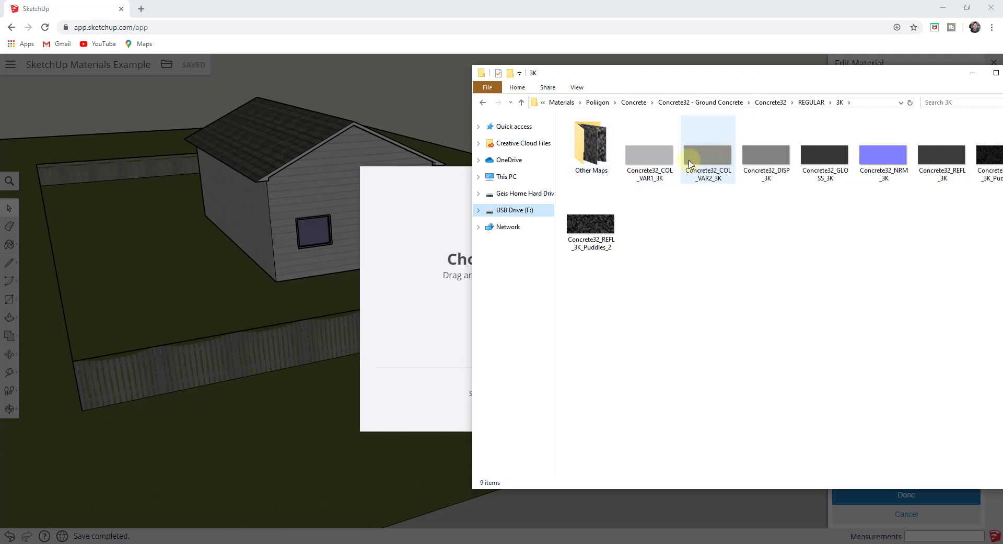
left_click_drag(731, 76, 878, 64)
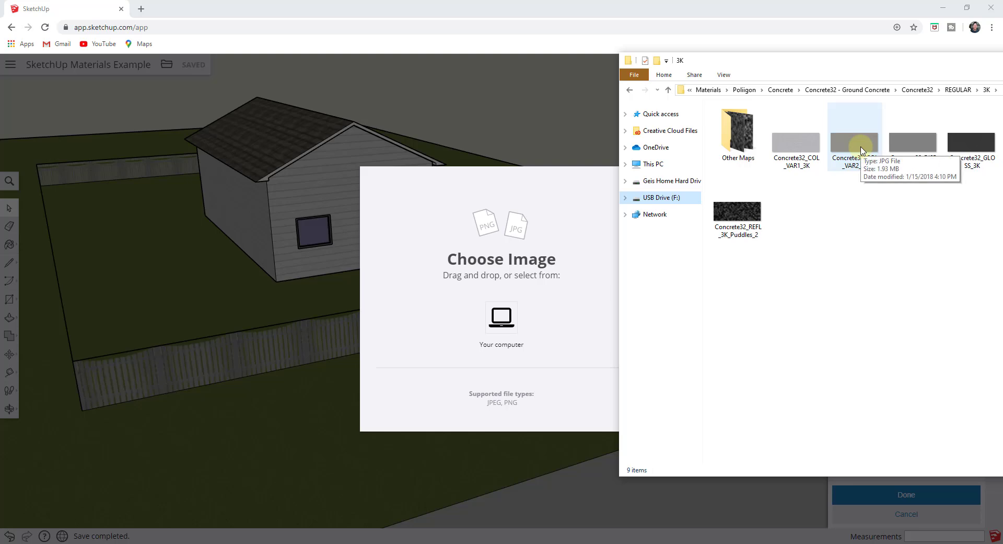
mouse_move(862, 151)
left_mouse_down()
mouse_move(520, 252)
mouse_move(504, 316)
left_mouse_up()
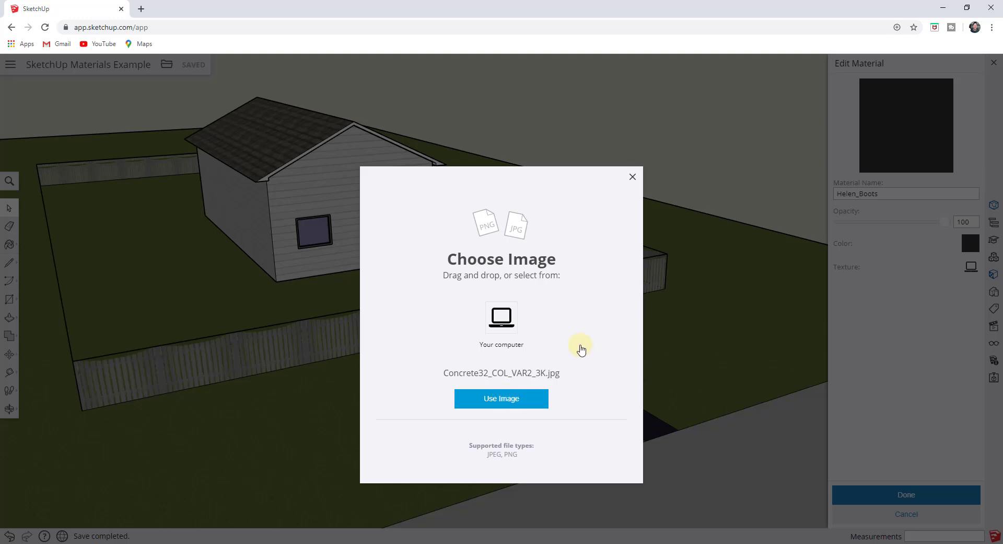
left_click(498, 404)
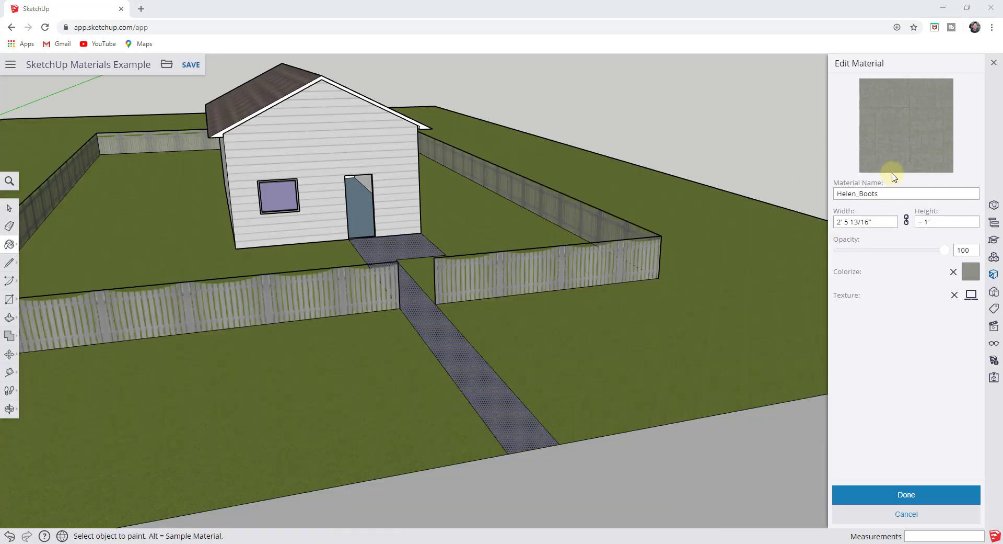
Step: Set the width of the Helen_Boots concrete texture on the walkway to 5', keeping its proportions
scroll(519, 416, "up", 10)
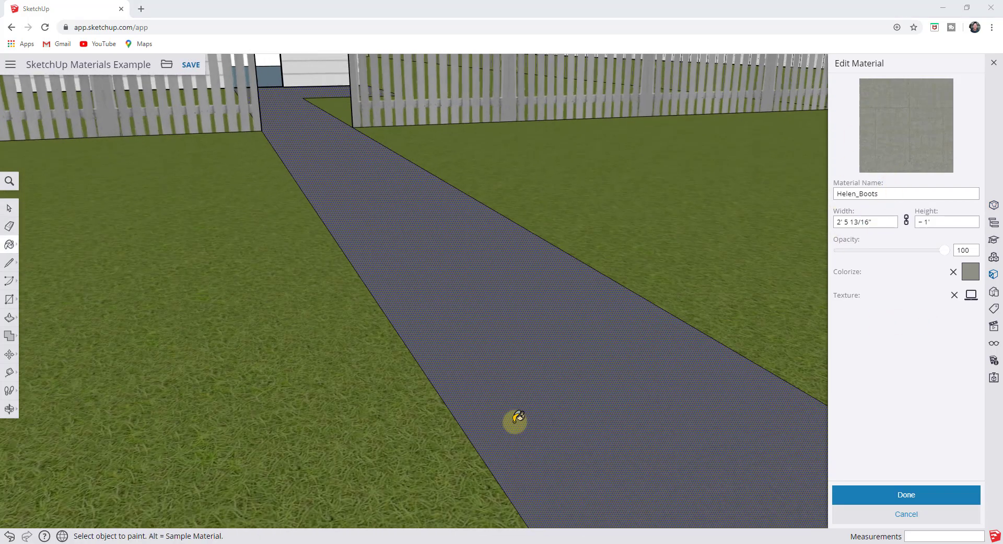
scroll(503, 410, "up", 10)
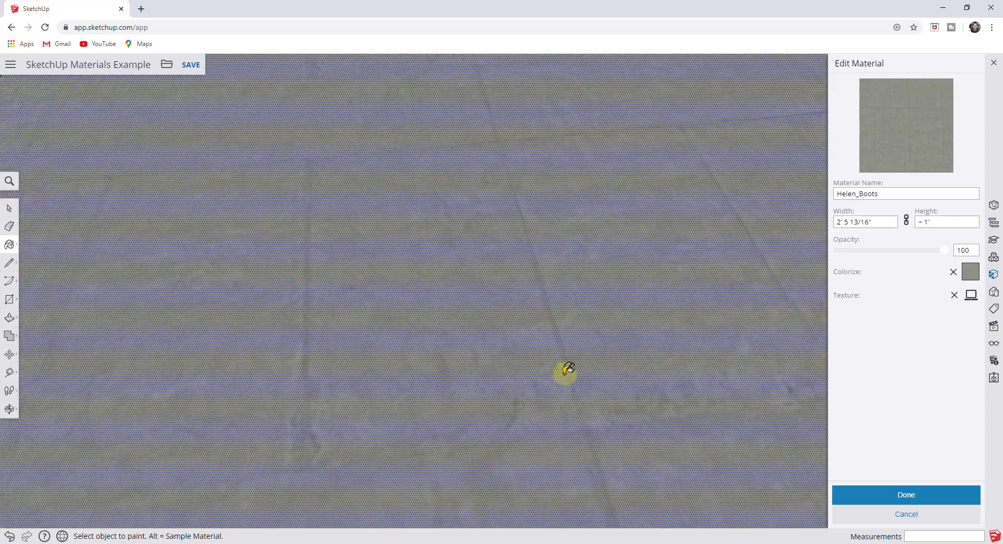
scroll(491, 413, "down", 5)
scroll(473, 298, "up", 6)
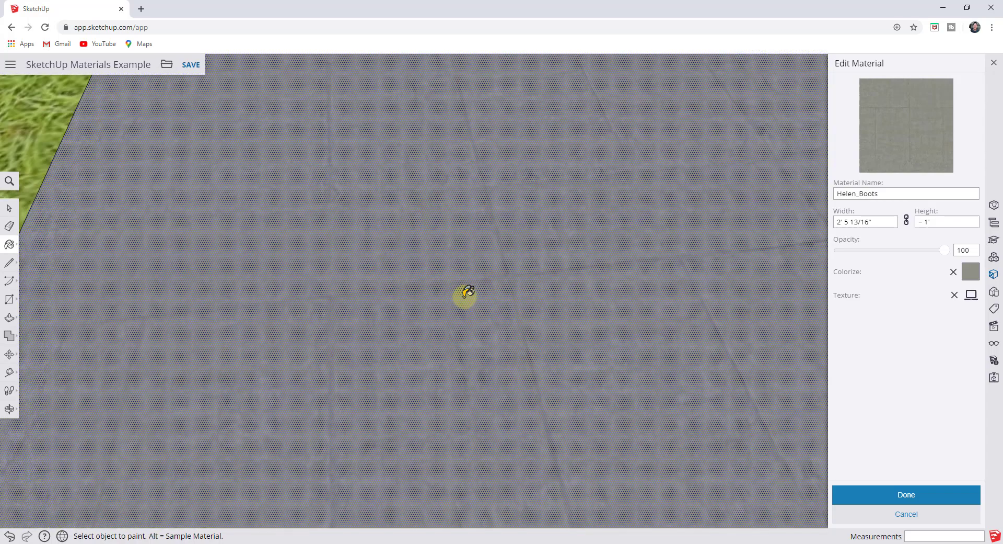
scroll(472, 290, "down", 6)
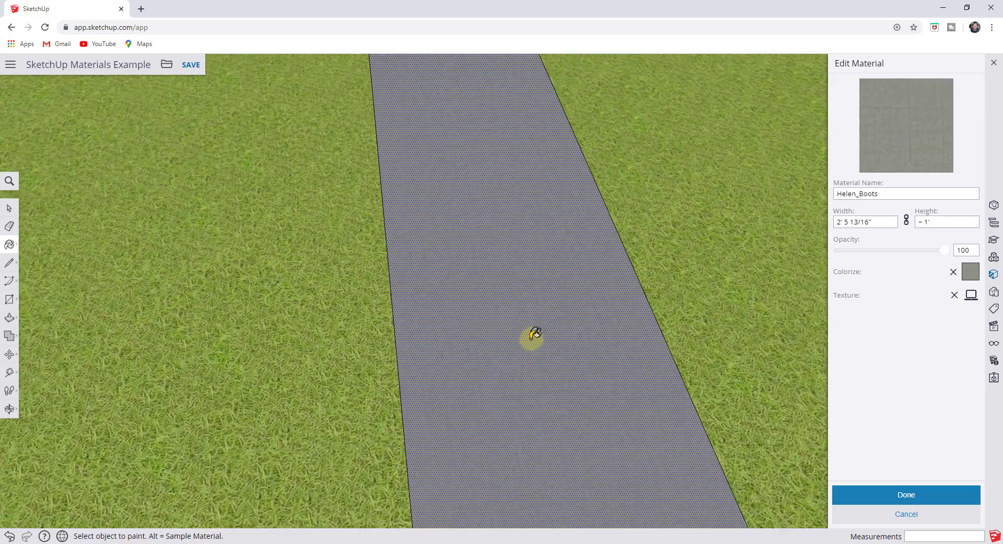
scroll(540, 420, "up", 6)
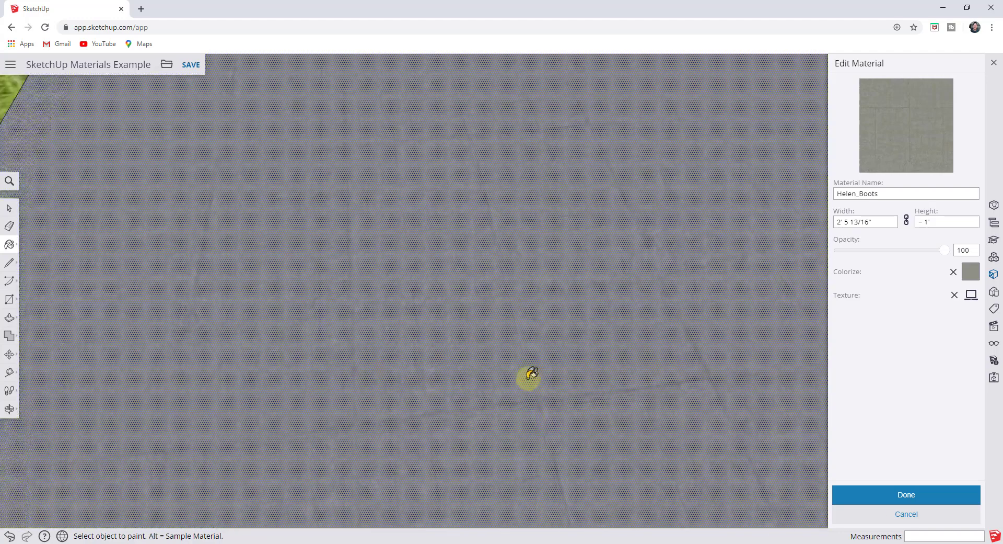
key("Return")
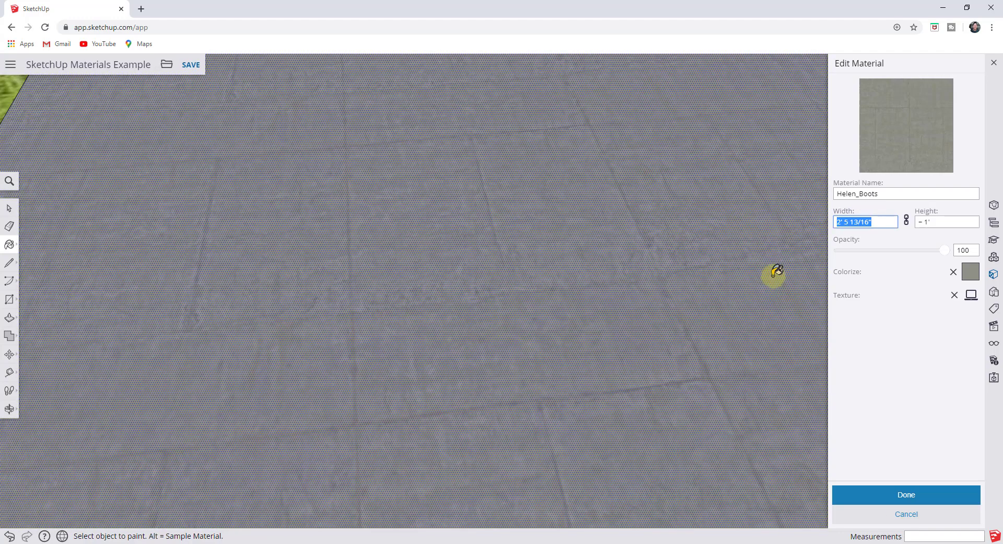
type("5'")
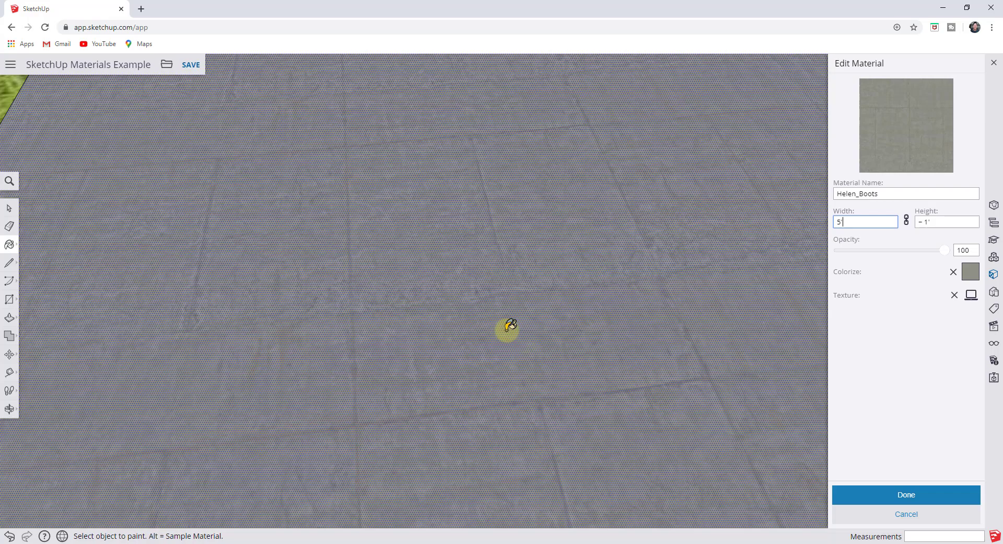
key("Tab")
Step: Set the Helen_Boots texture width to 10' with linked height and finish editing the material
scroll(486, 324, "down", 8)
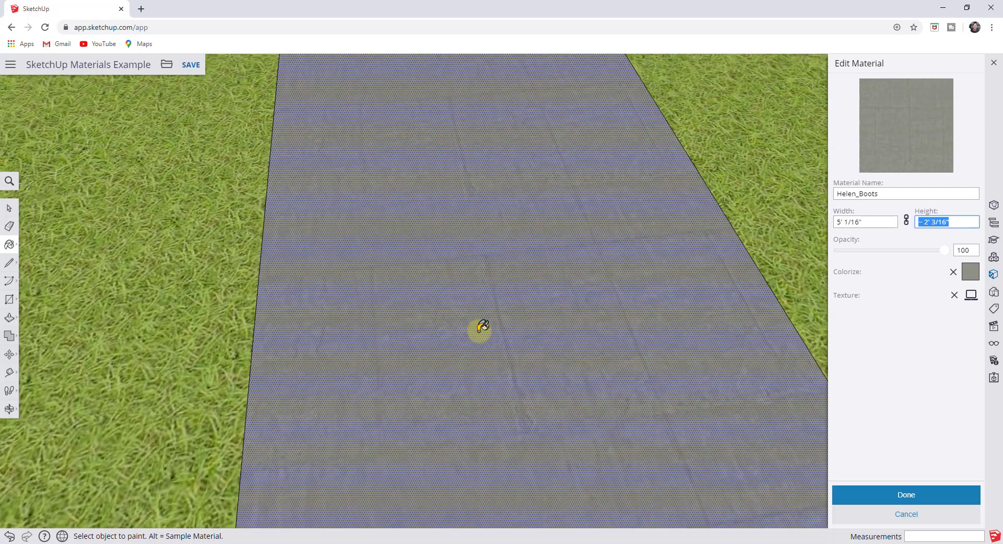
scroll(481, 214, "up", 5)
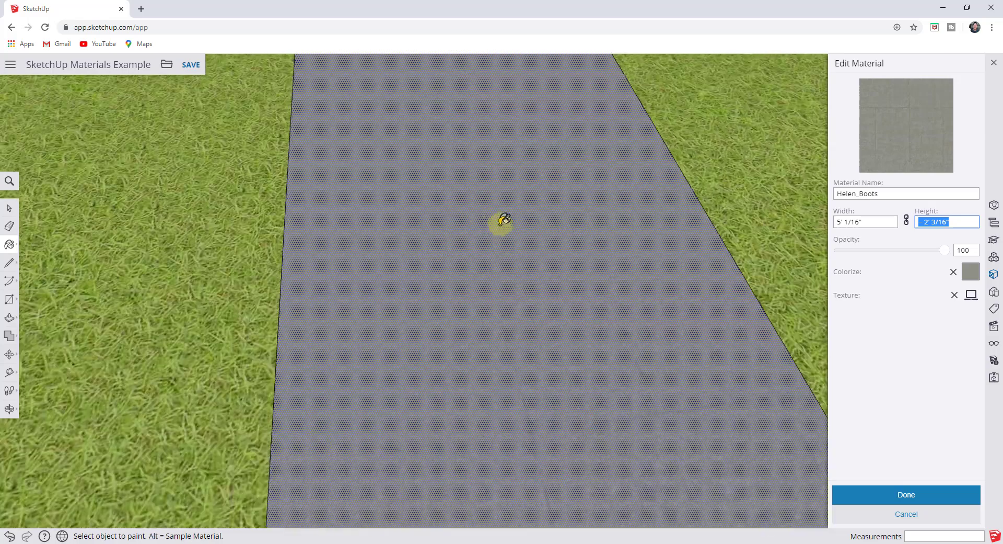
scroll(497, 226, "down", 5)
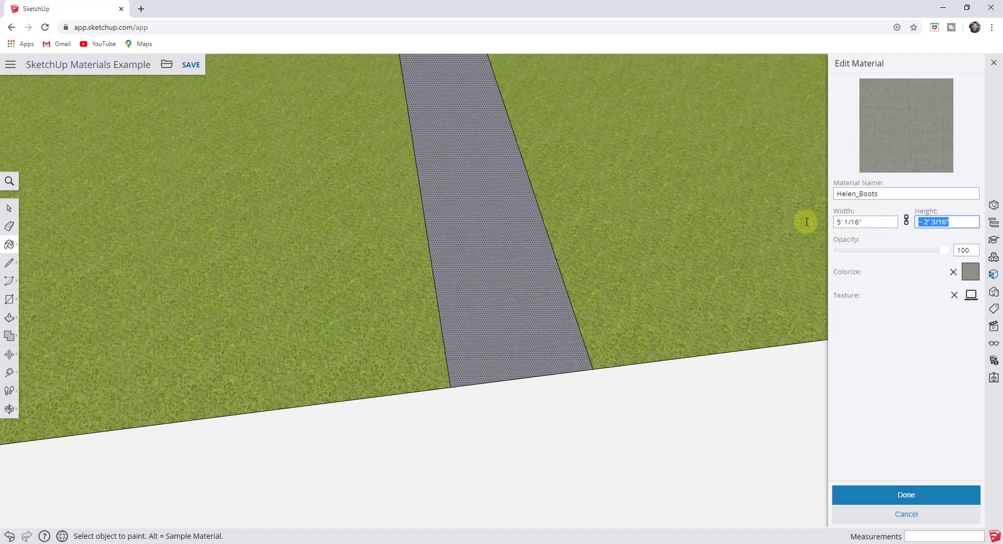
key("shift+Tab")
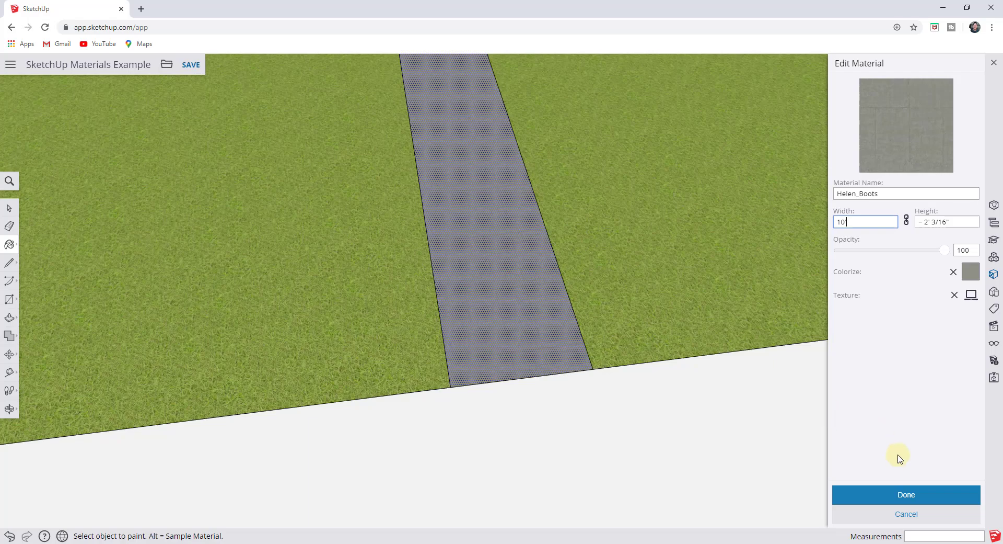
left_click(907, 497)
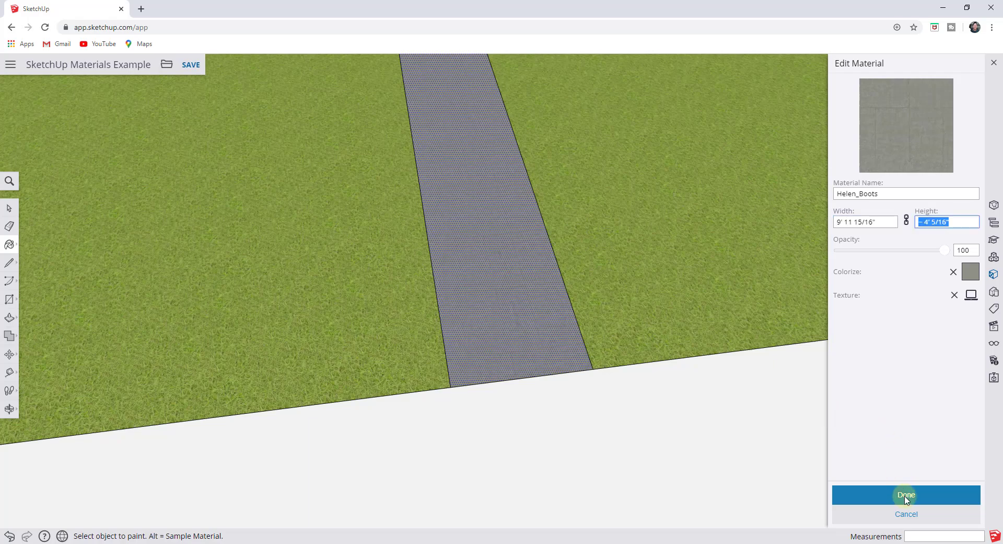
Step: Edit the Helen_Boots material again and colorize its texture, trying a dark olive grey and the yellow-green #BEC55D
left_click(869, 172)
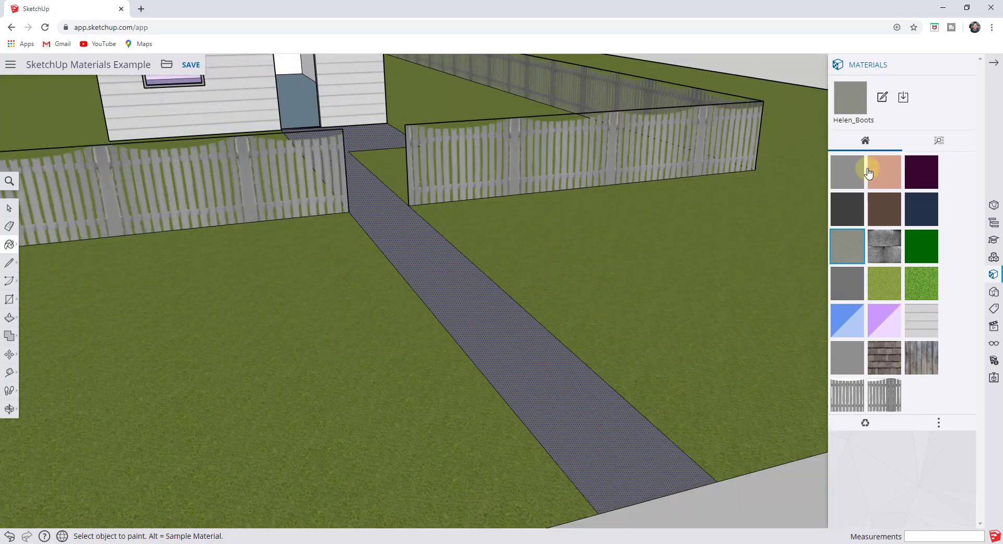
left_click(883, 99)
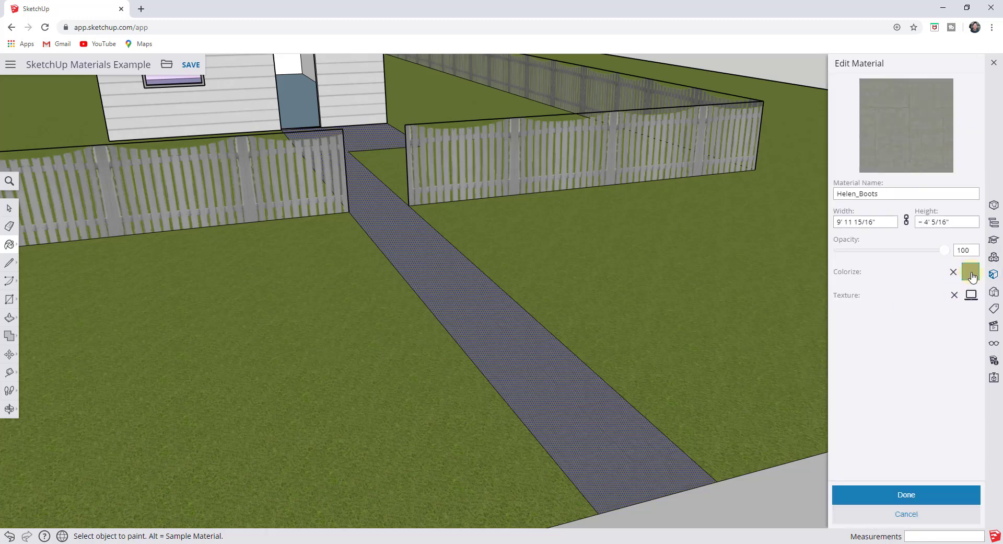
left_click(972, 277)
left_click(858, 317)
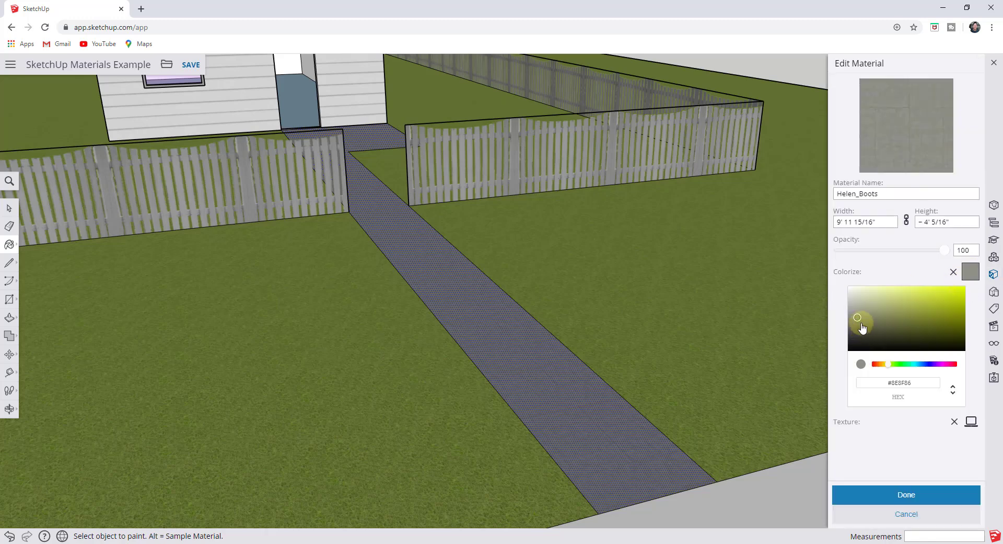
left_click(895, 311)
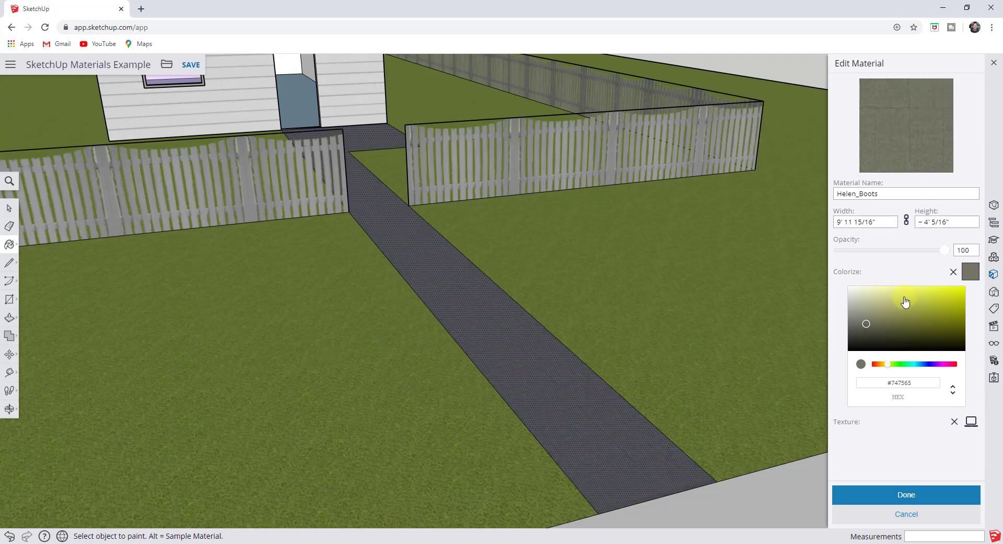
left_click(935, 317)
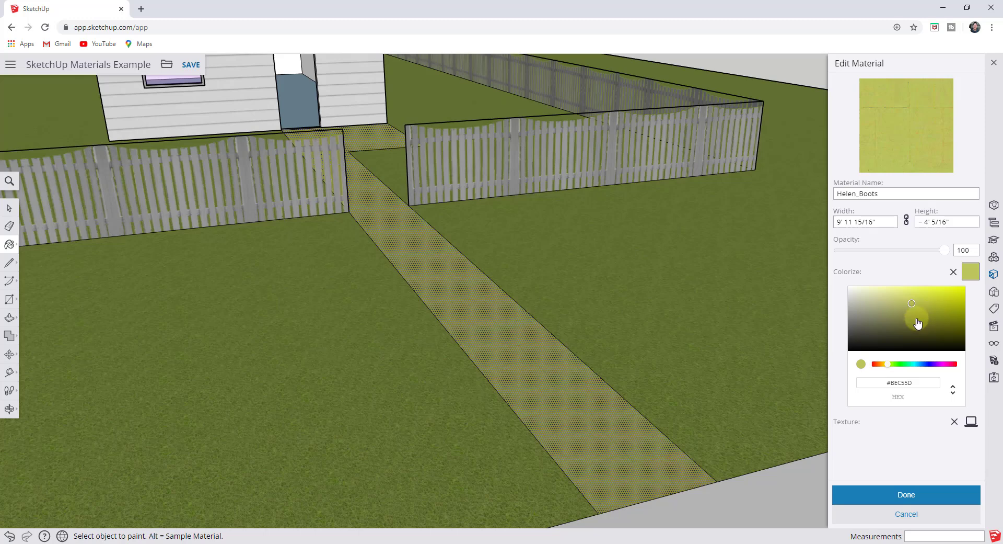